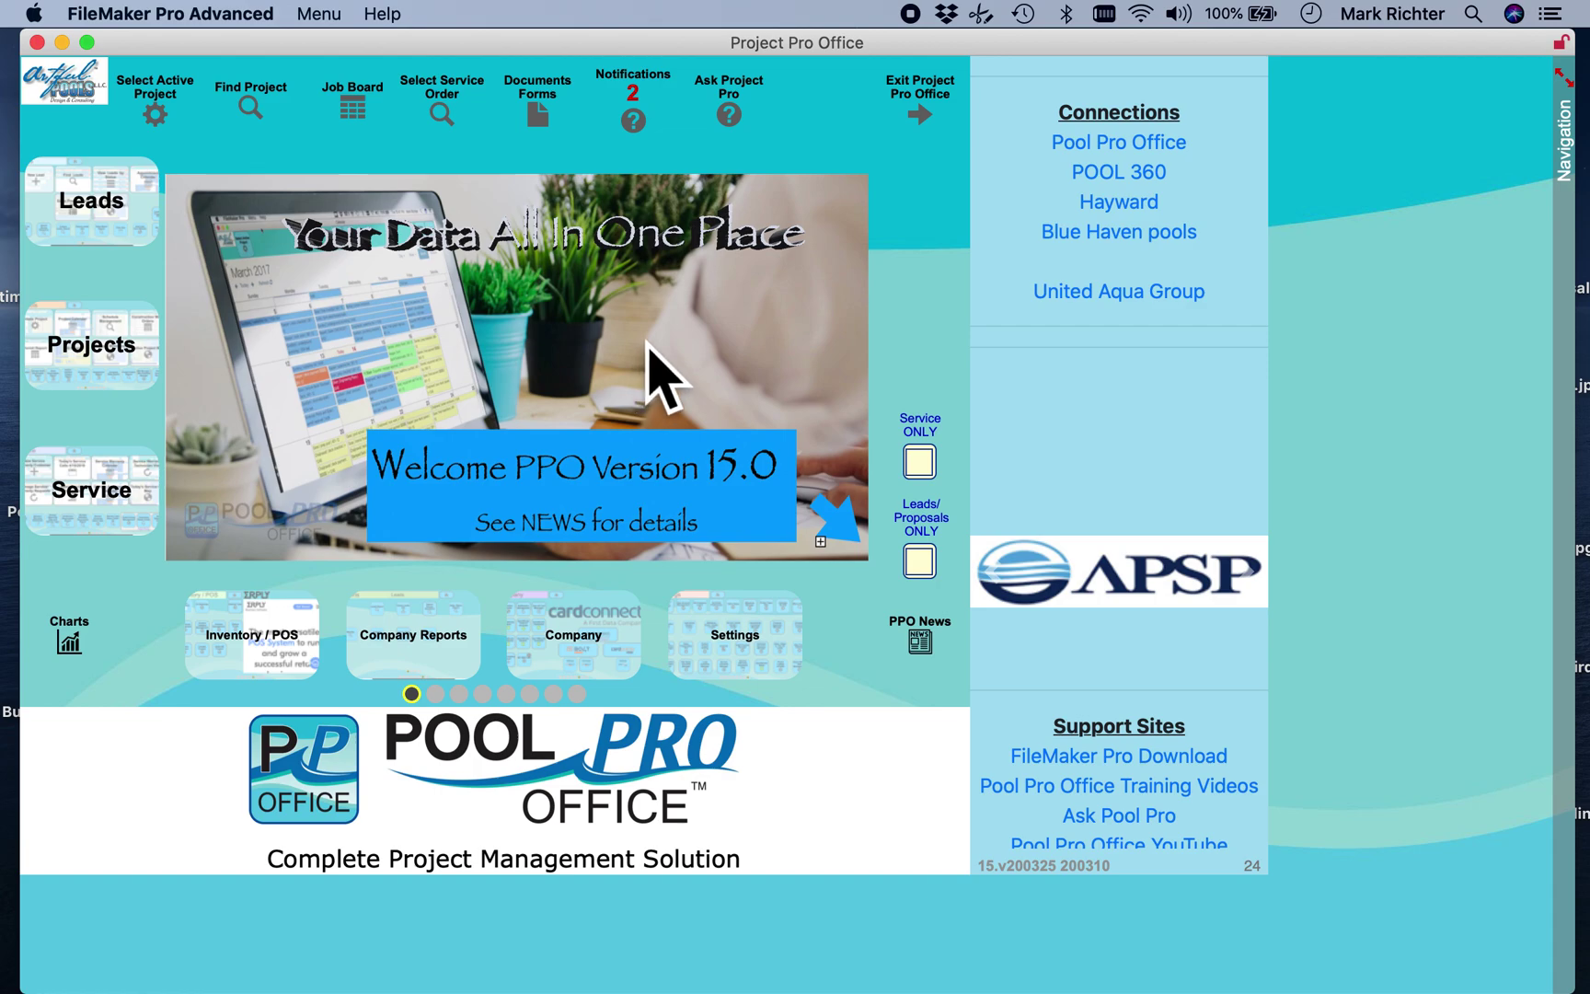
Step: Check the notifications and read the full PPO News article about Version 15.0, closing each when done
click(663, 134)
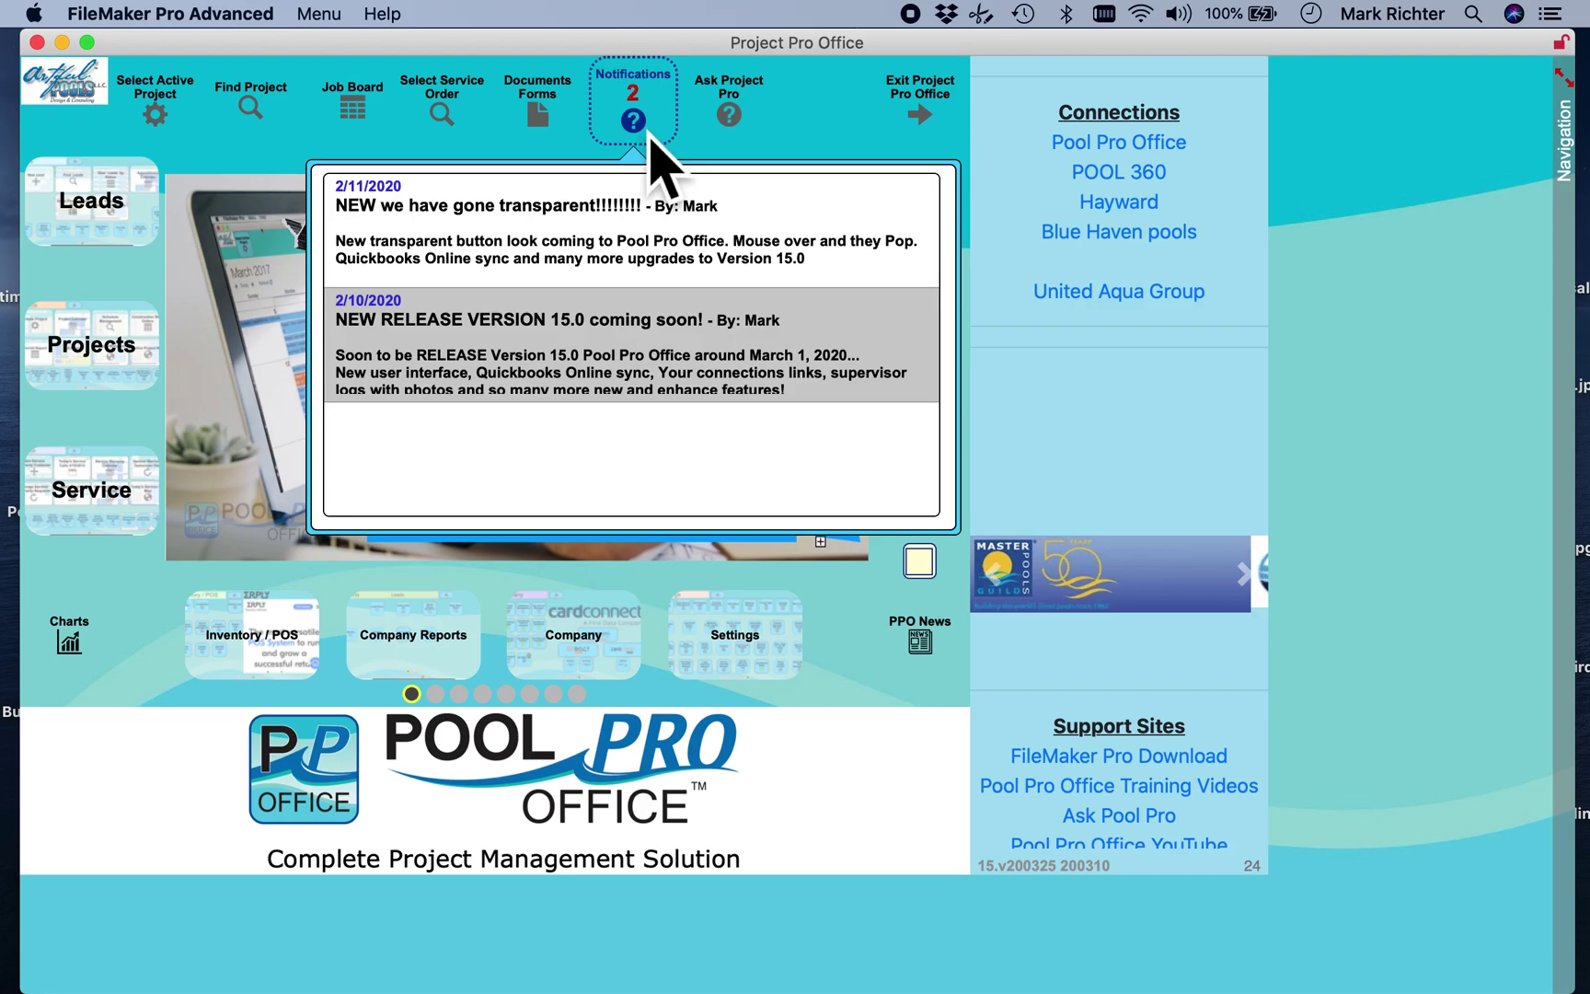
click(697, 154)
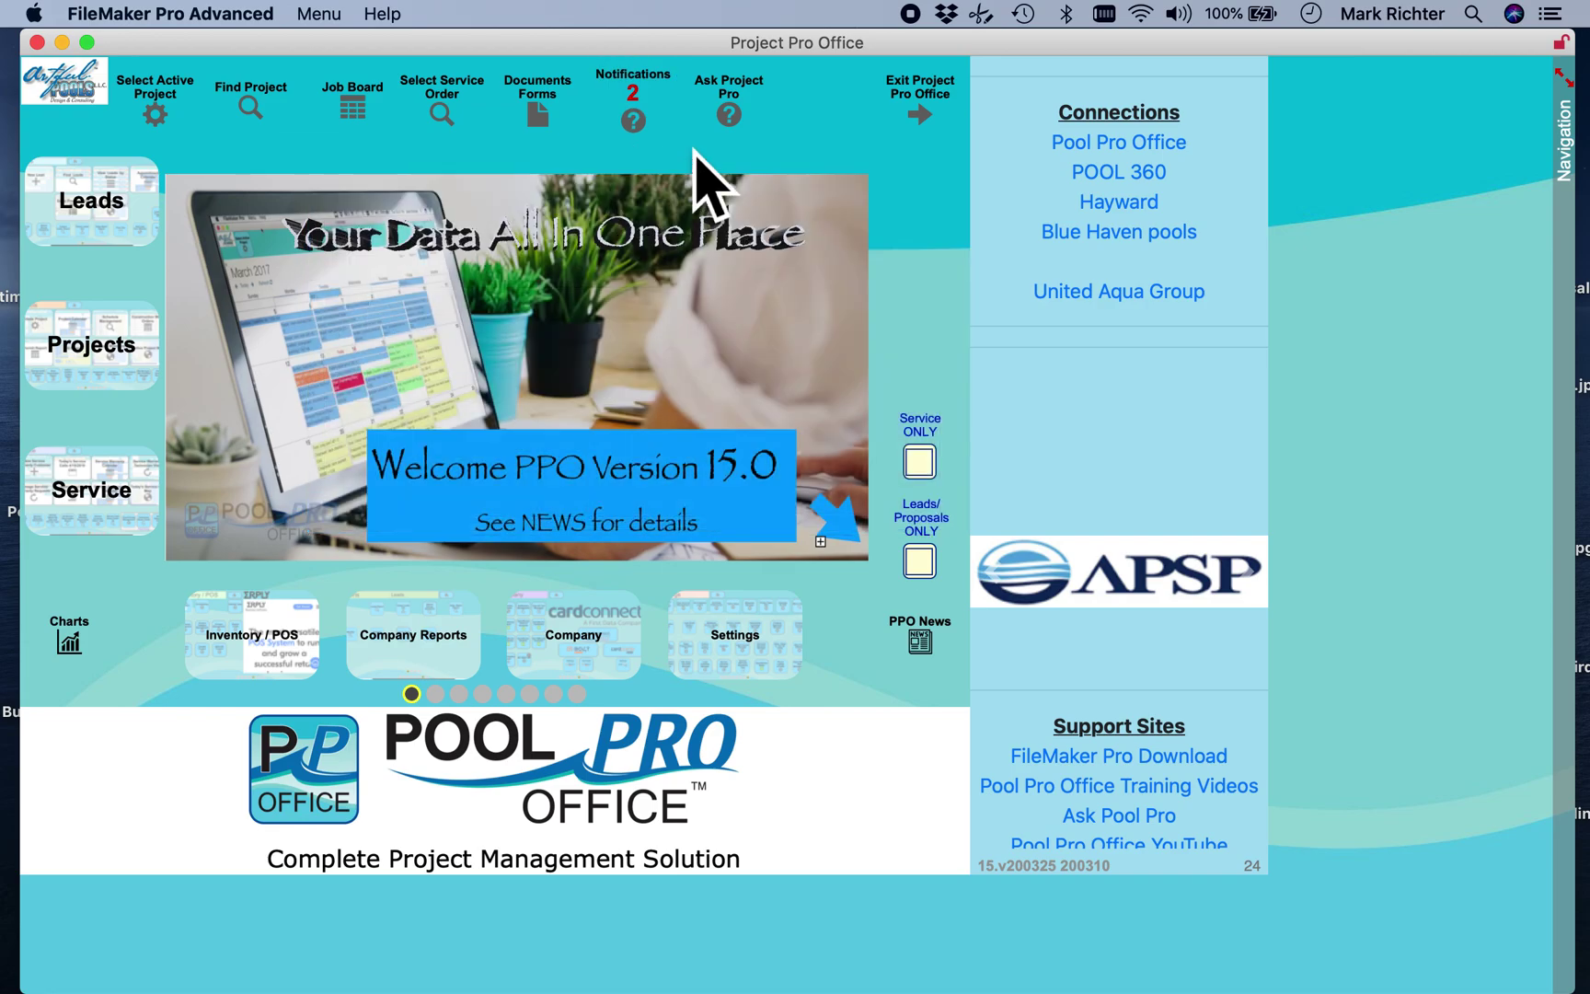
click(937, 686)
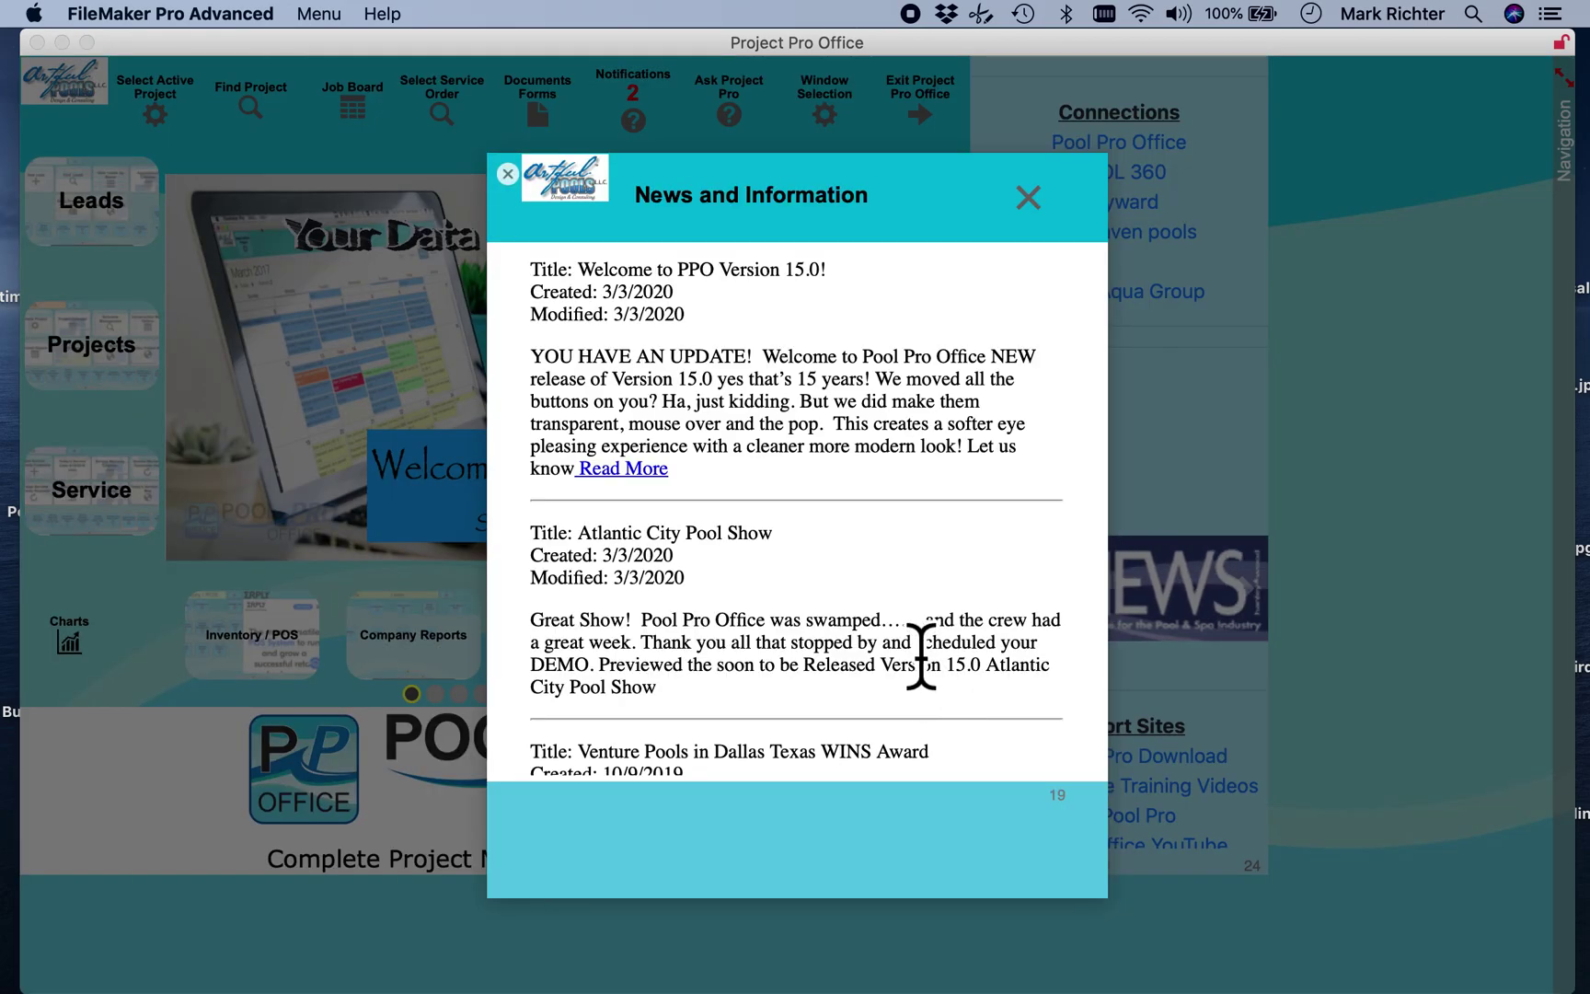
click(649, 470)
scroll(828, 549, down, 3)
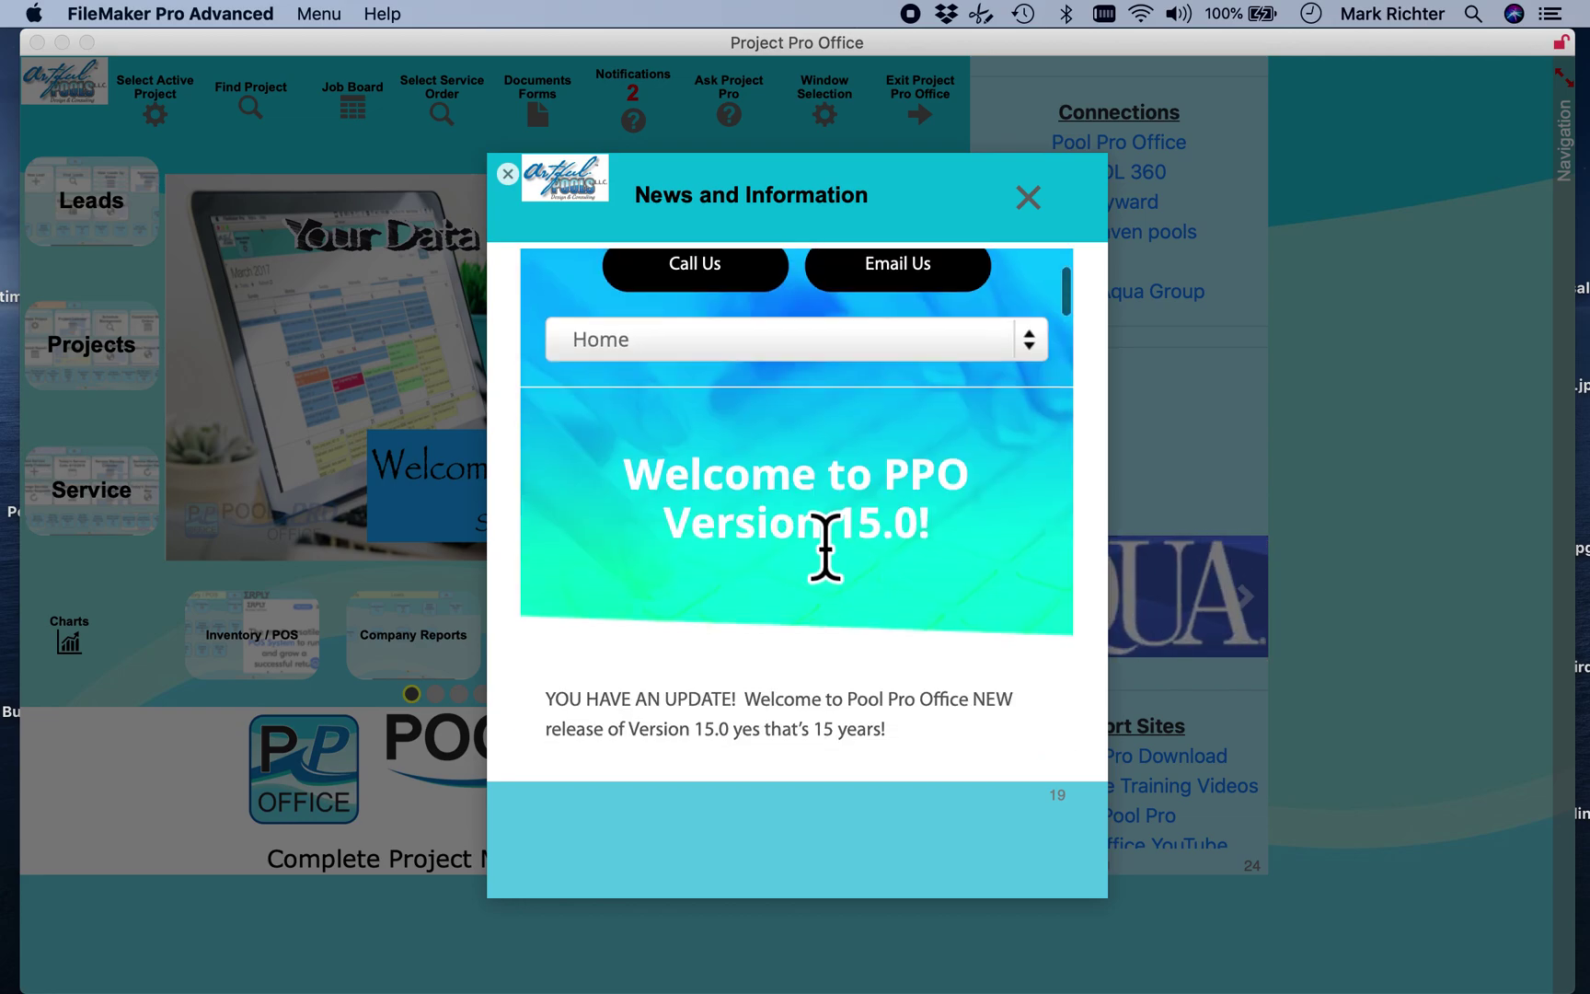
scroll(826, 550, down, 5)
scroll(825, 549, down, 5)
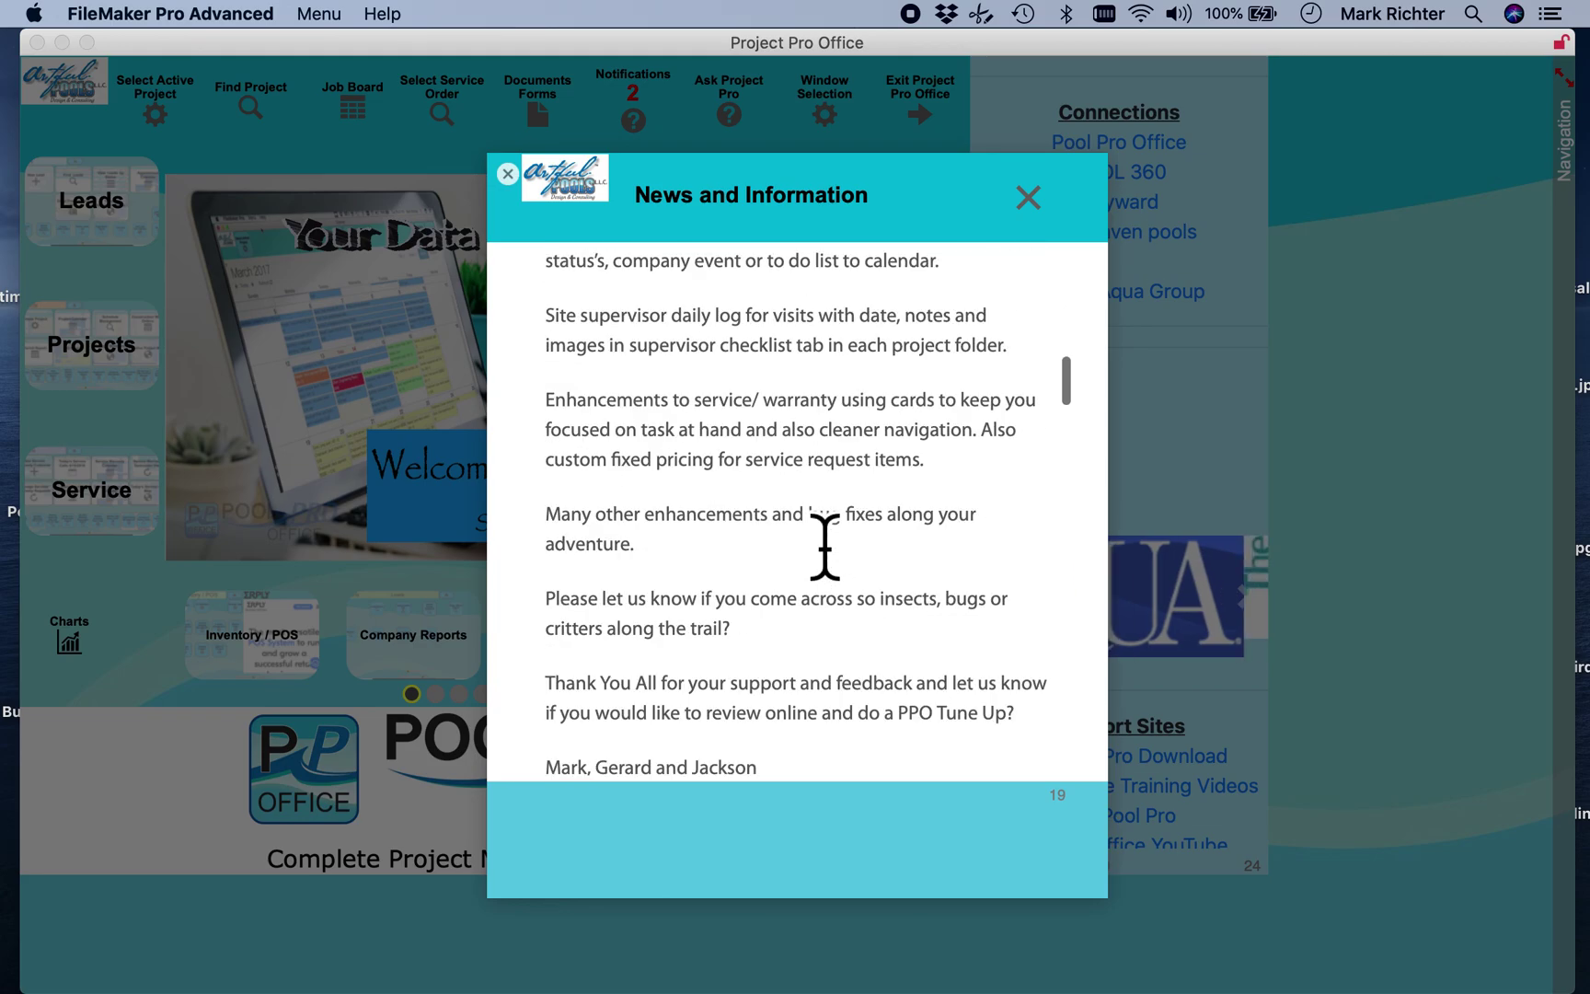
scroll(826, 549, up, 2)
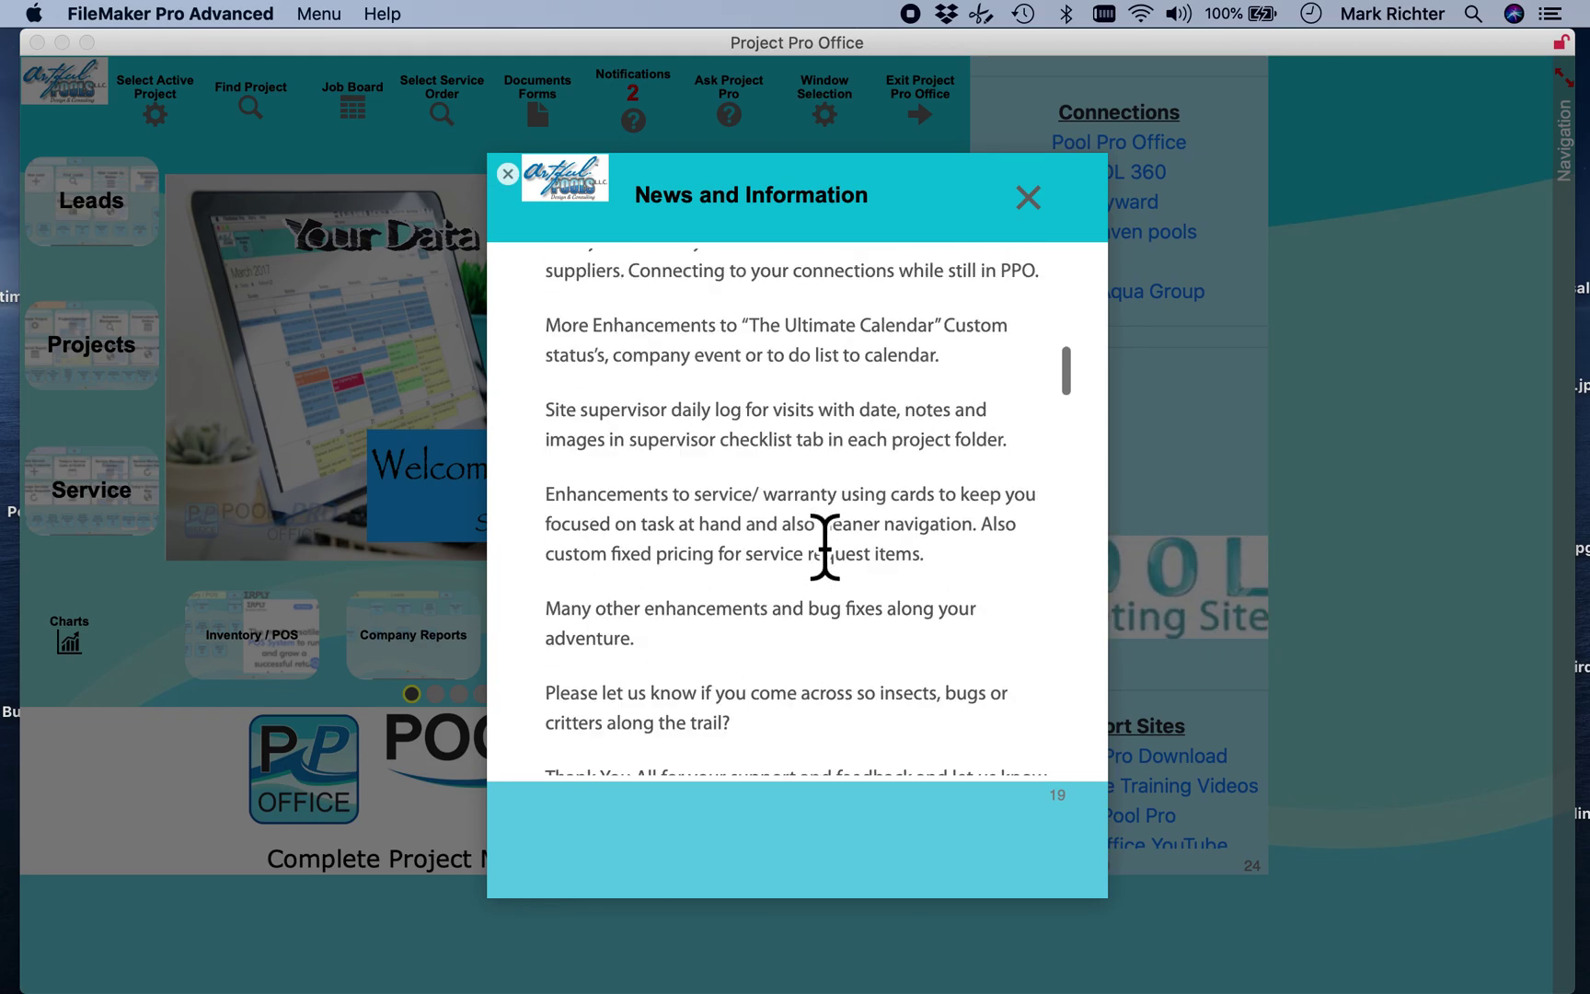
click(1032, 221)
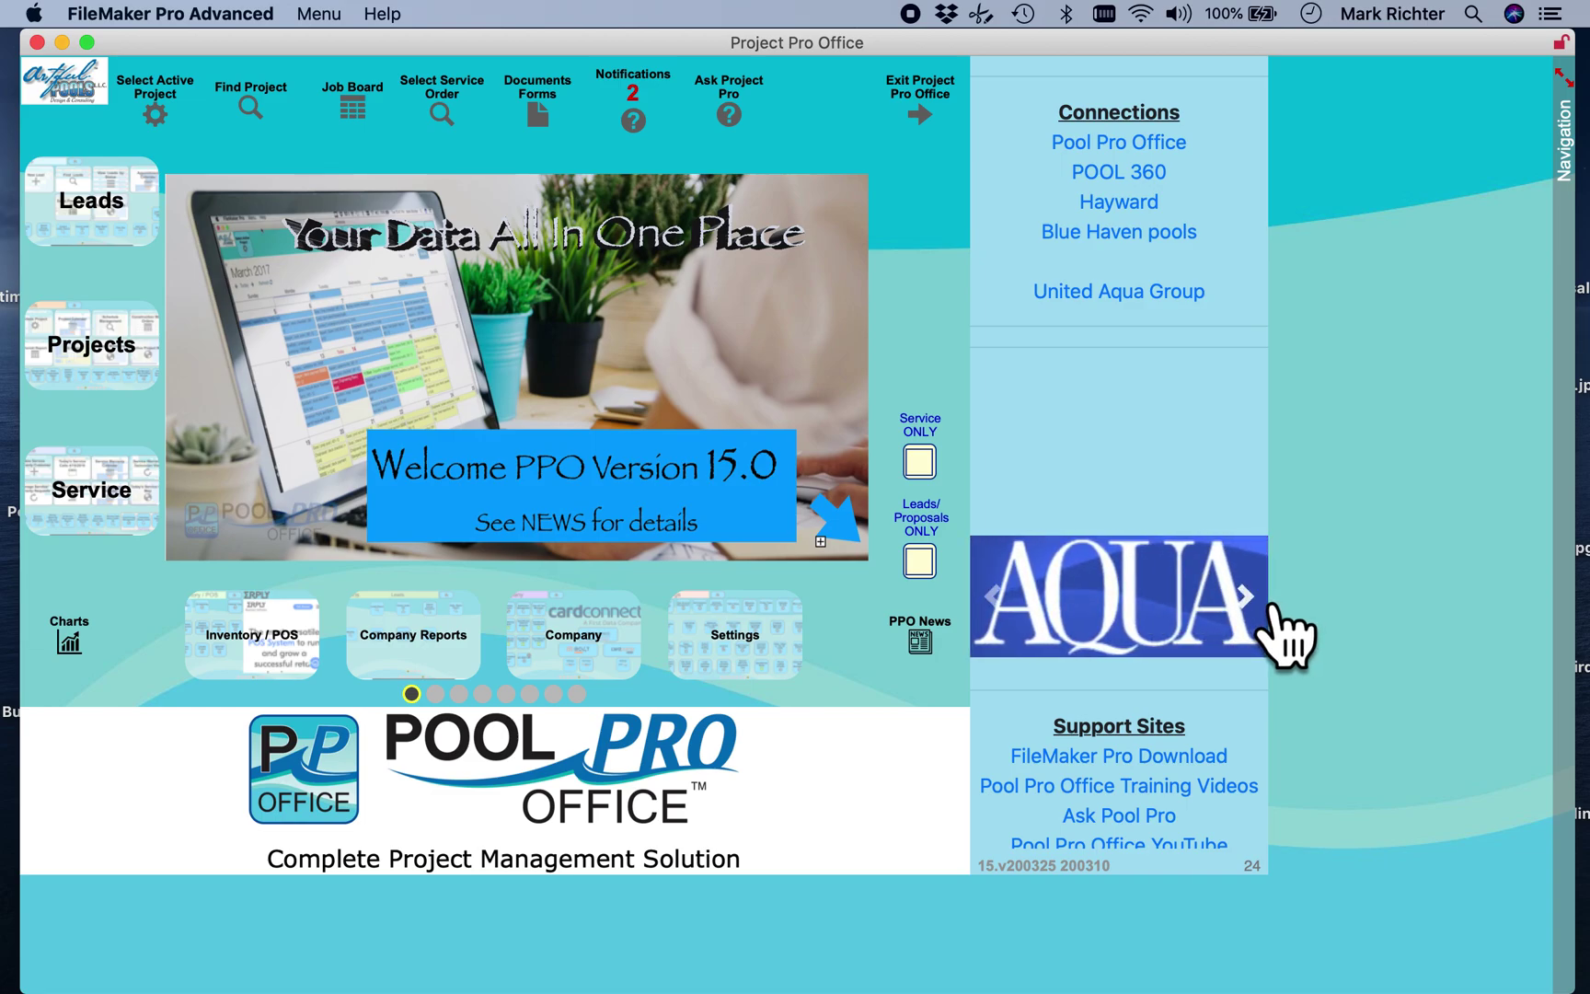
Step: View the POOL 360 connection site and the "Site of Interest" options in Connections Management, cancelling out and returning to the home screen
click(1132, 177)
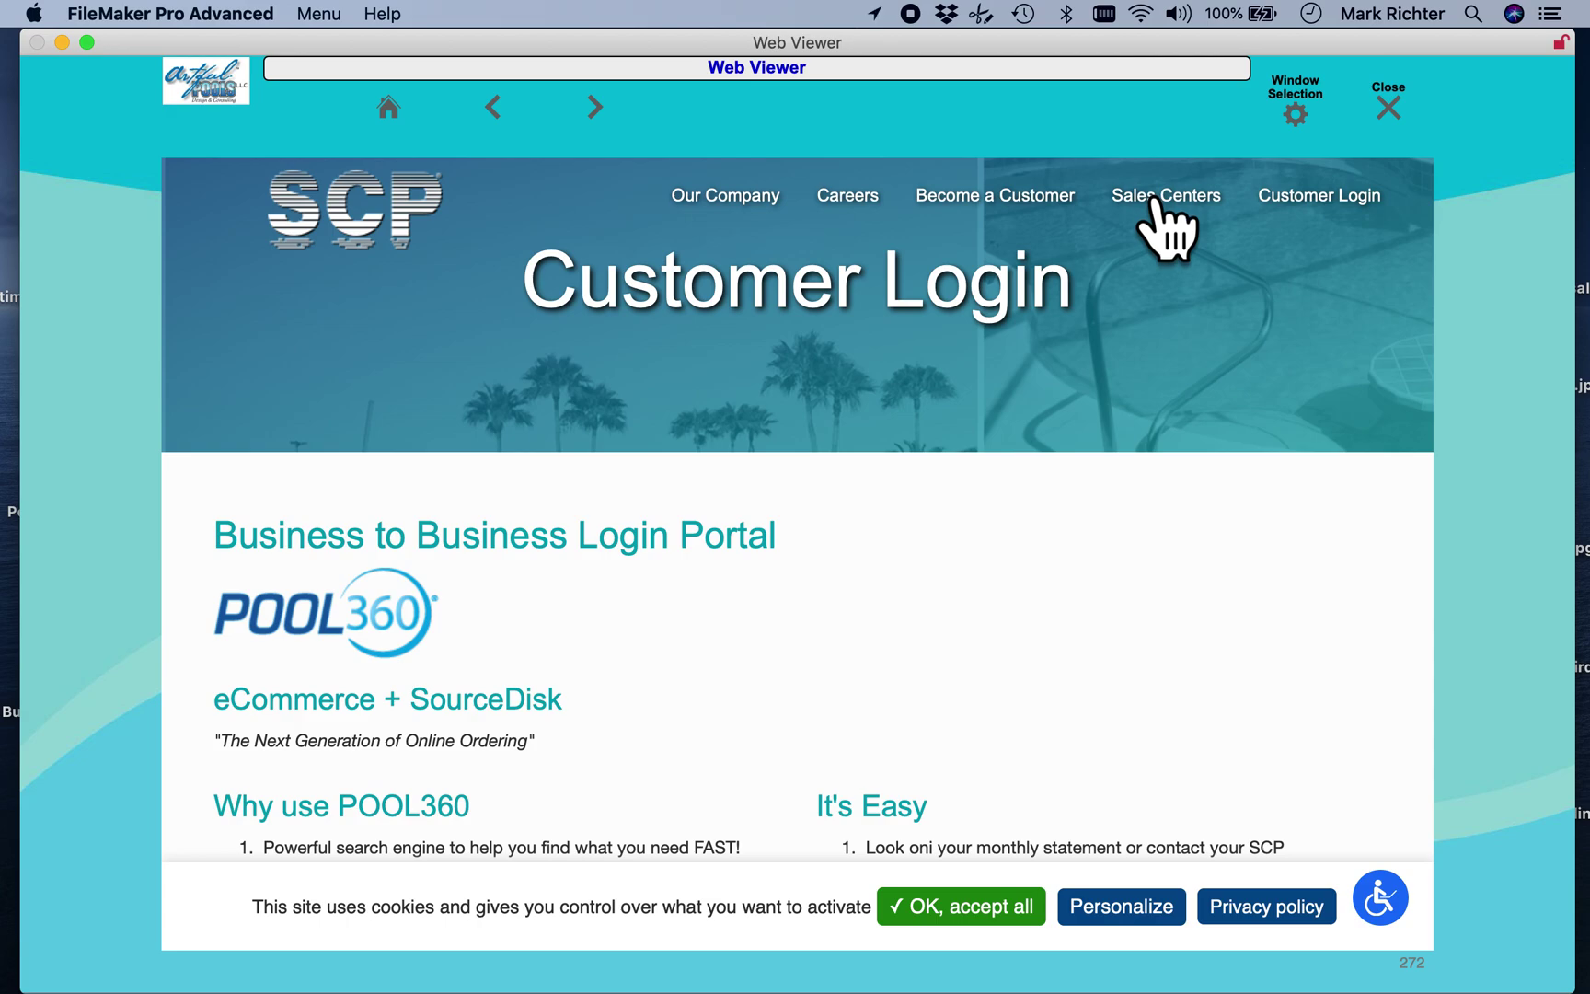
click(1389, 109)
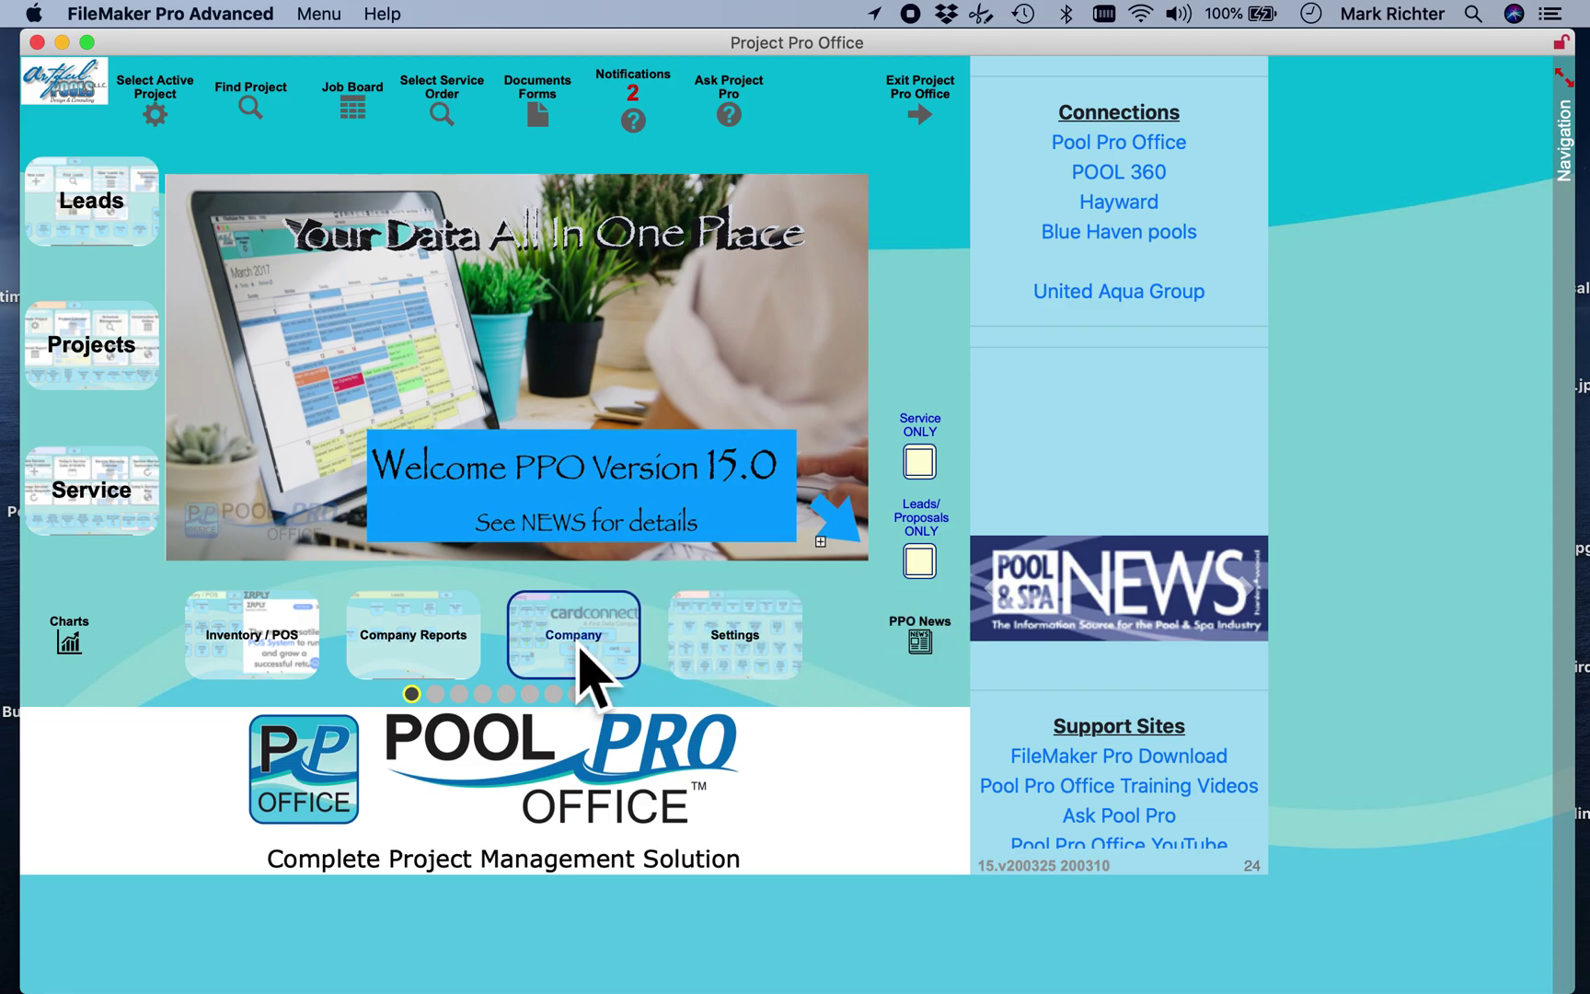
click(755, 655)
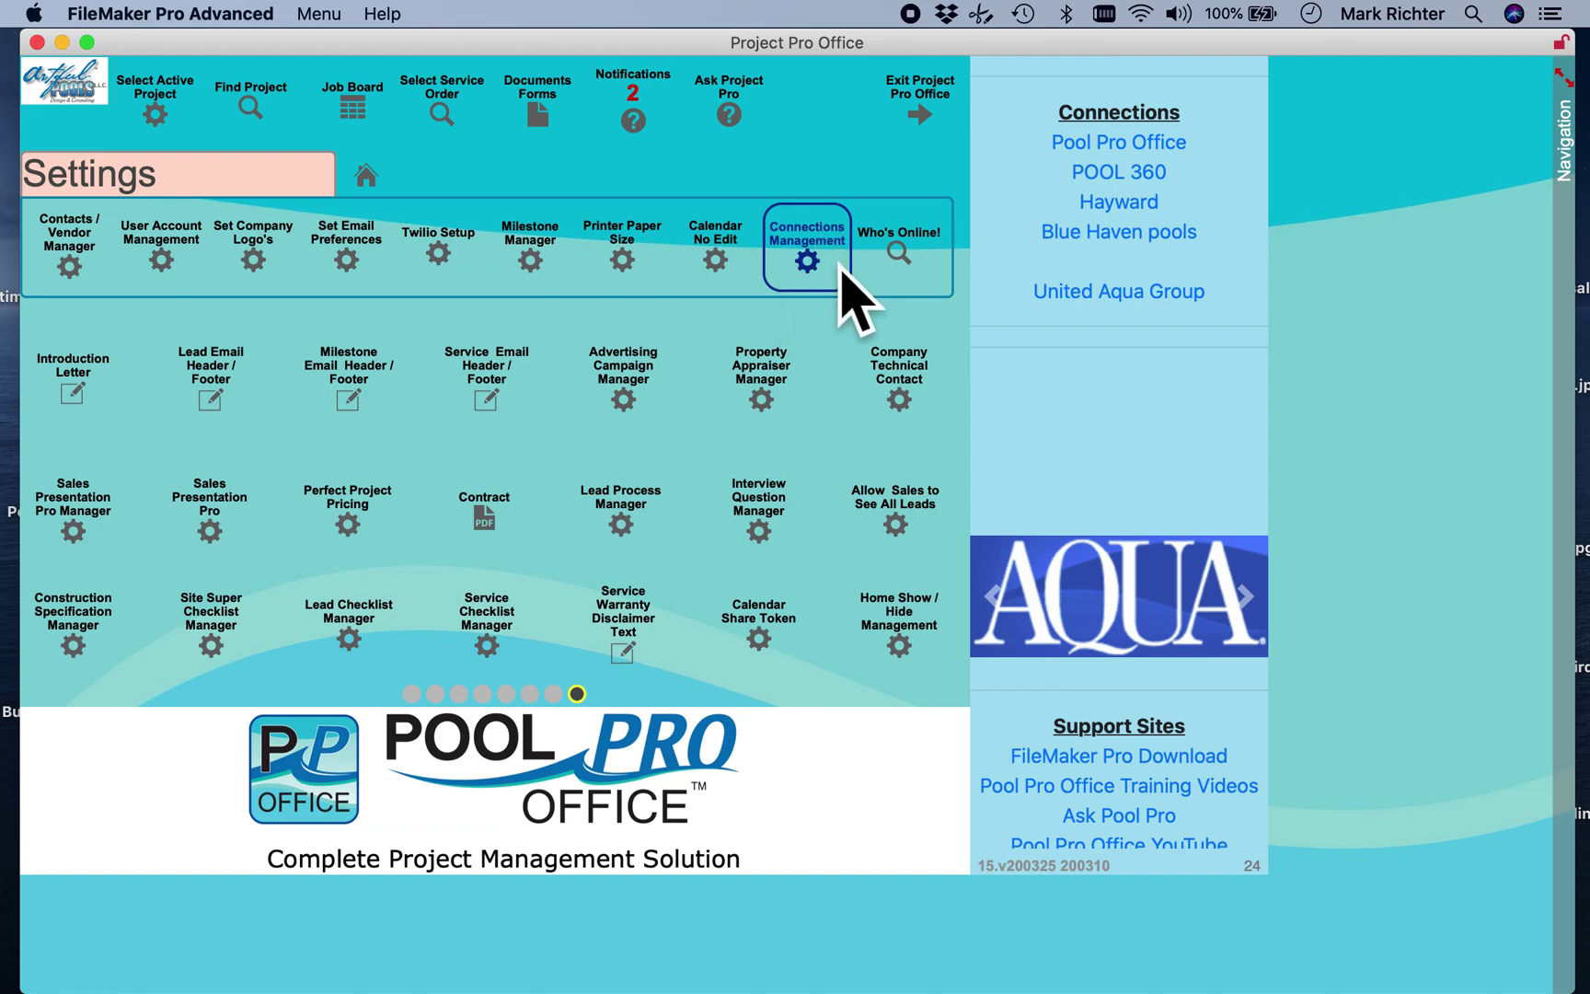
click(840, 263)
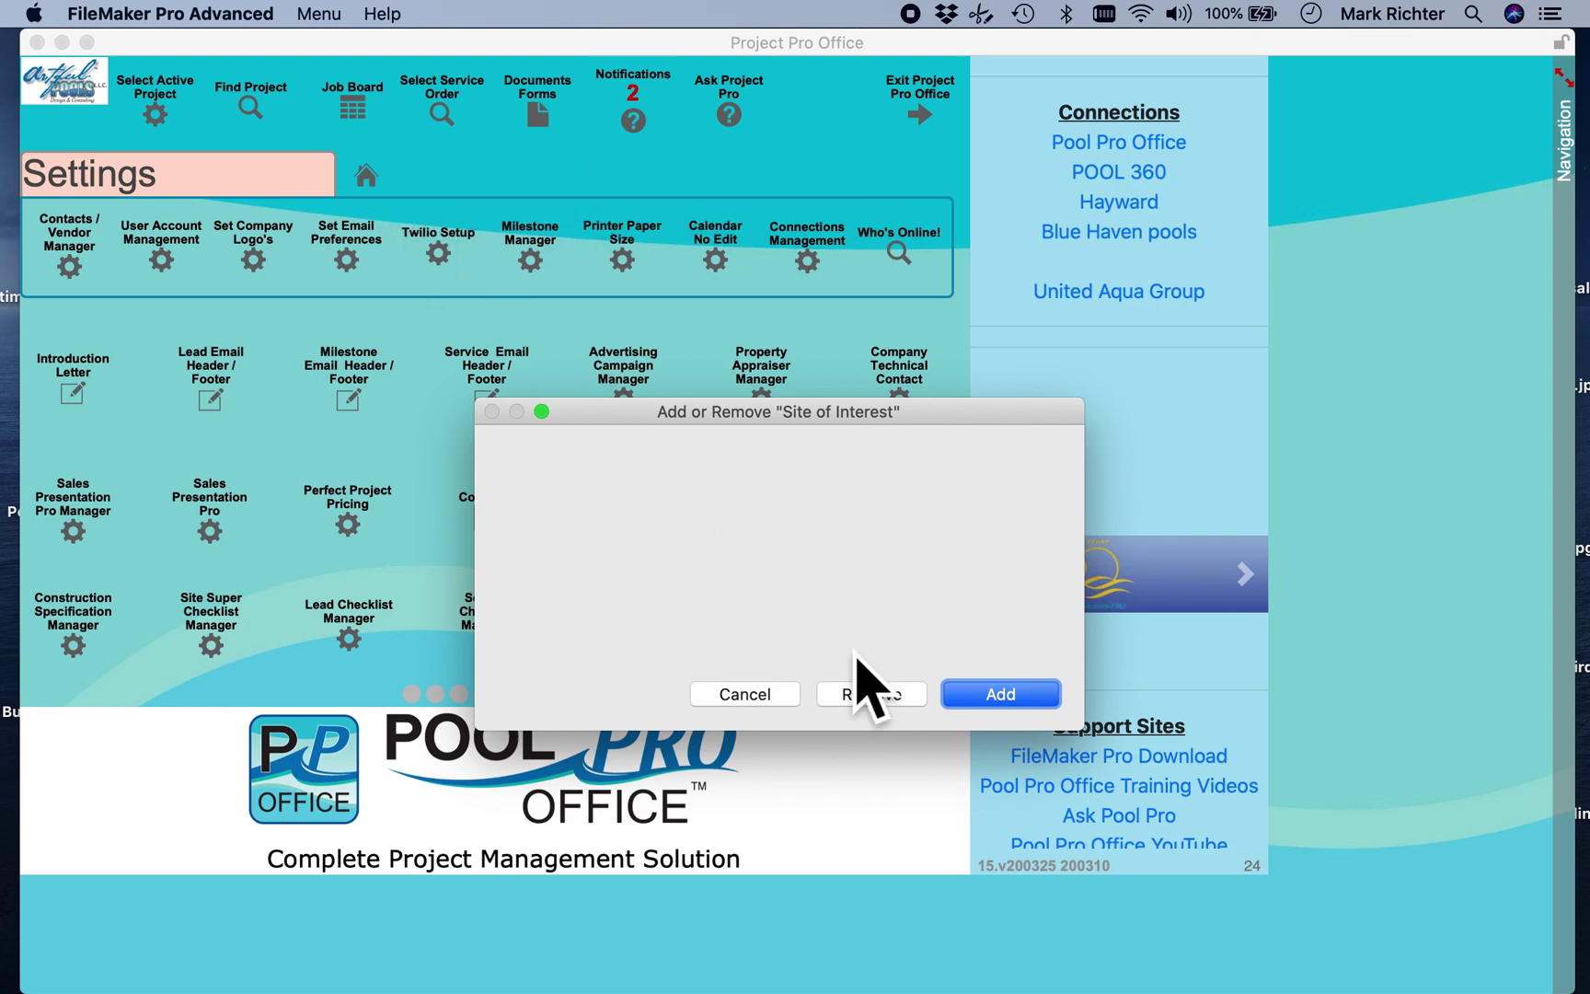
click(748, 701)
click(366, 175)
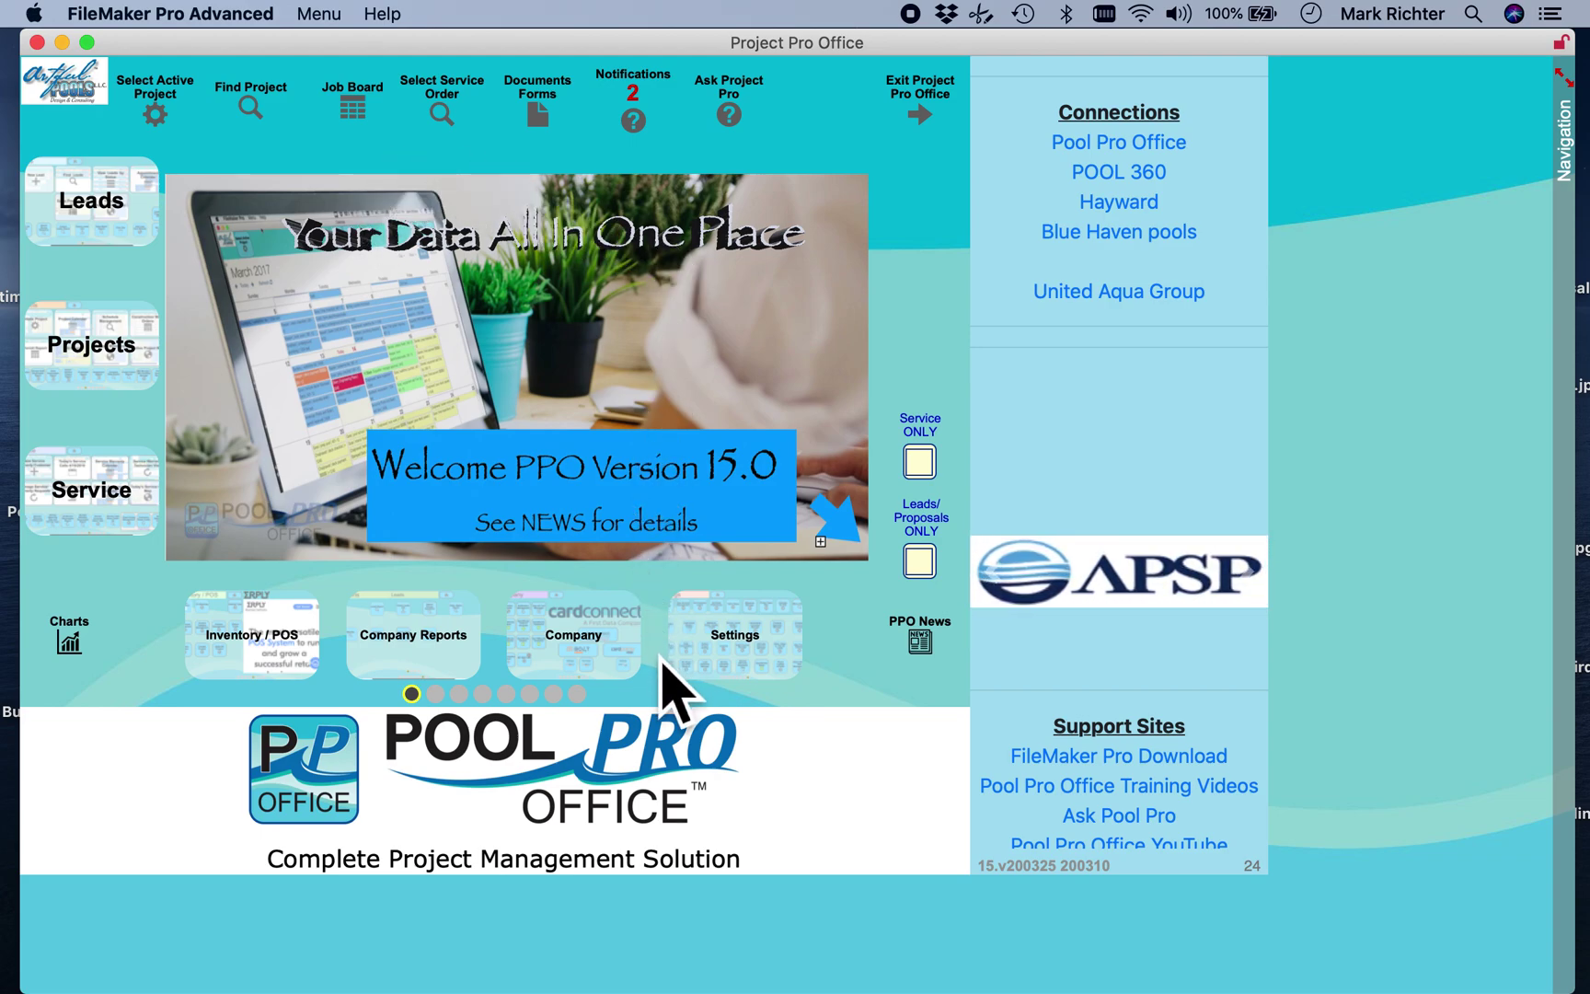
Step: View the QuickBooks Online Setup in the Company section, close it and return to the home screen
click(568, 655)
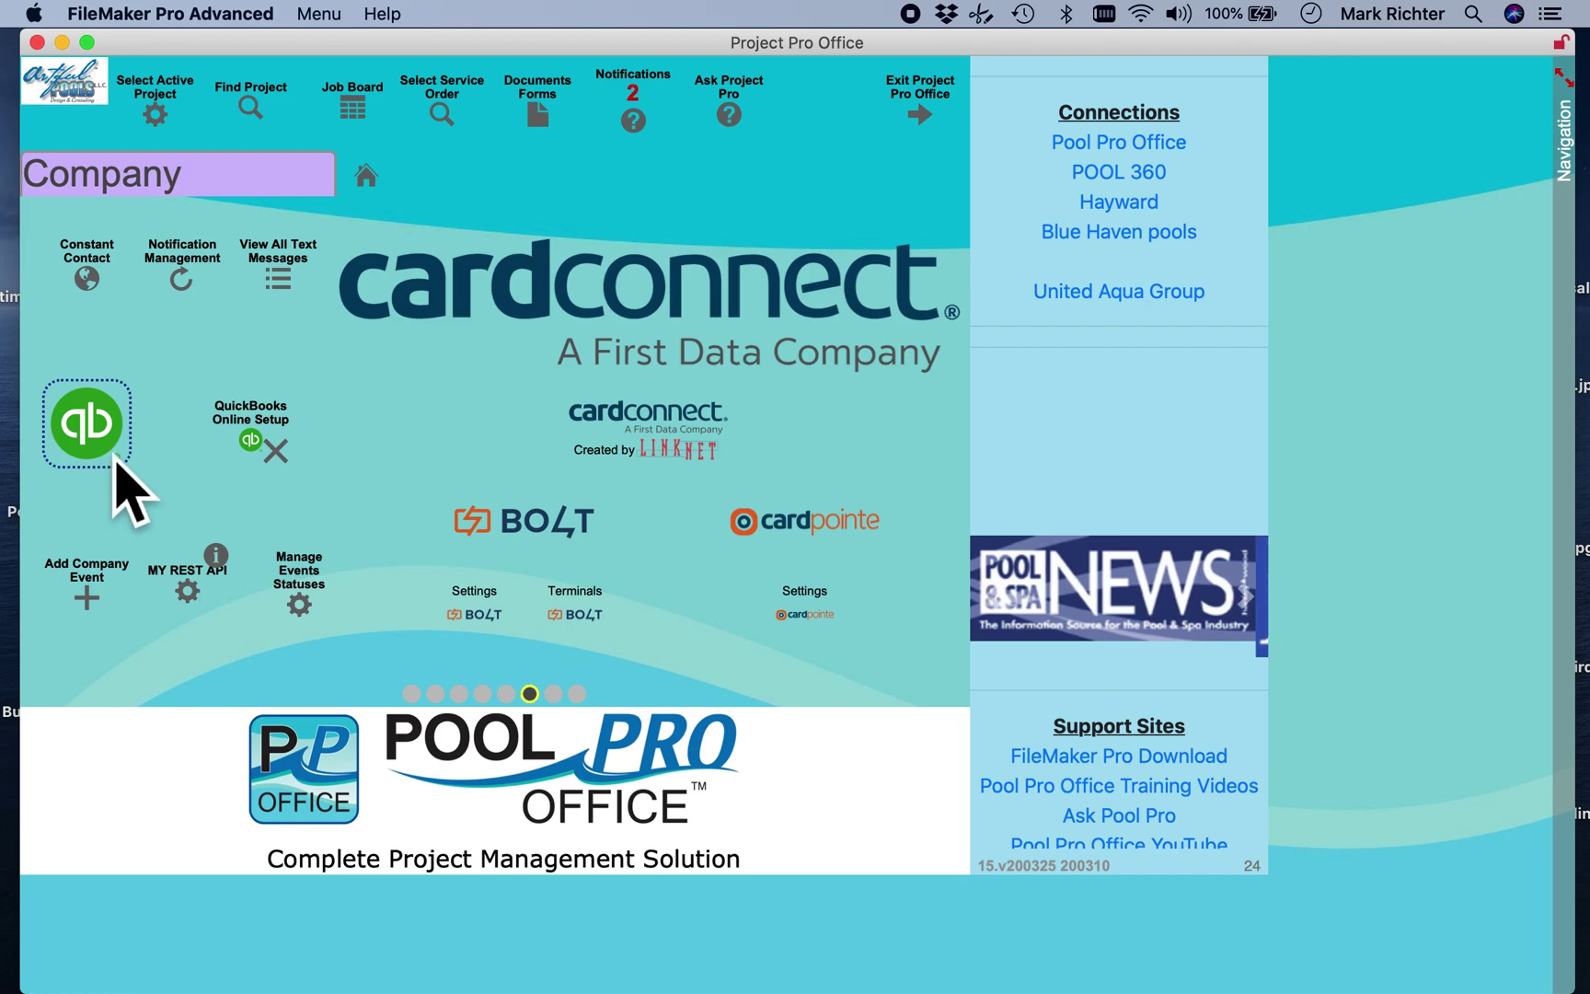
click(293, 445)
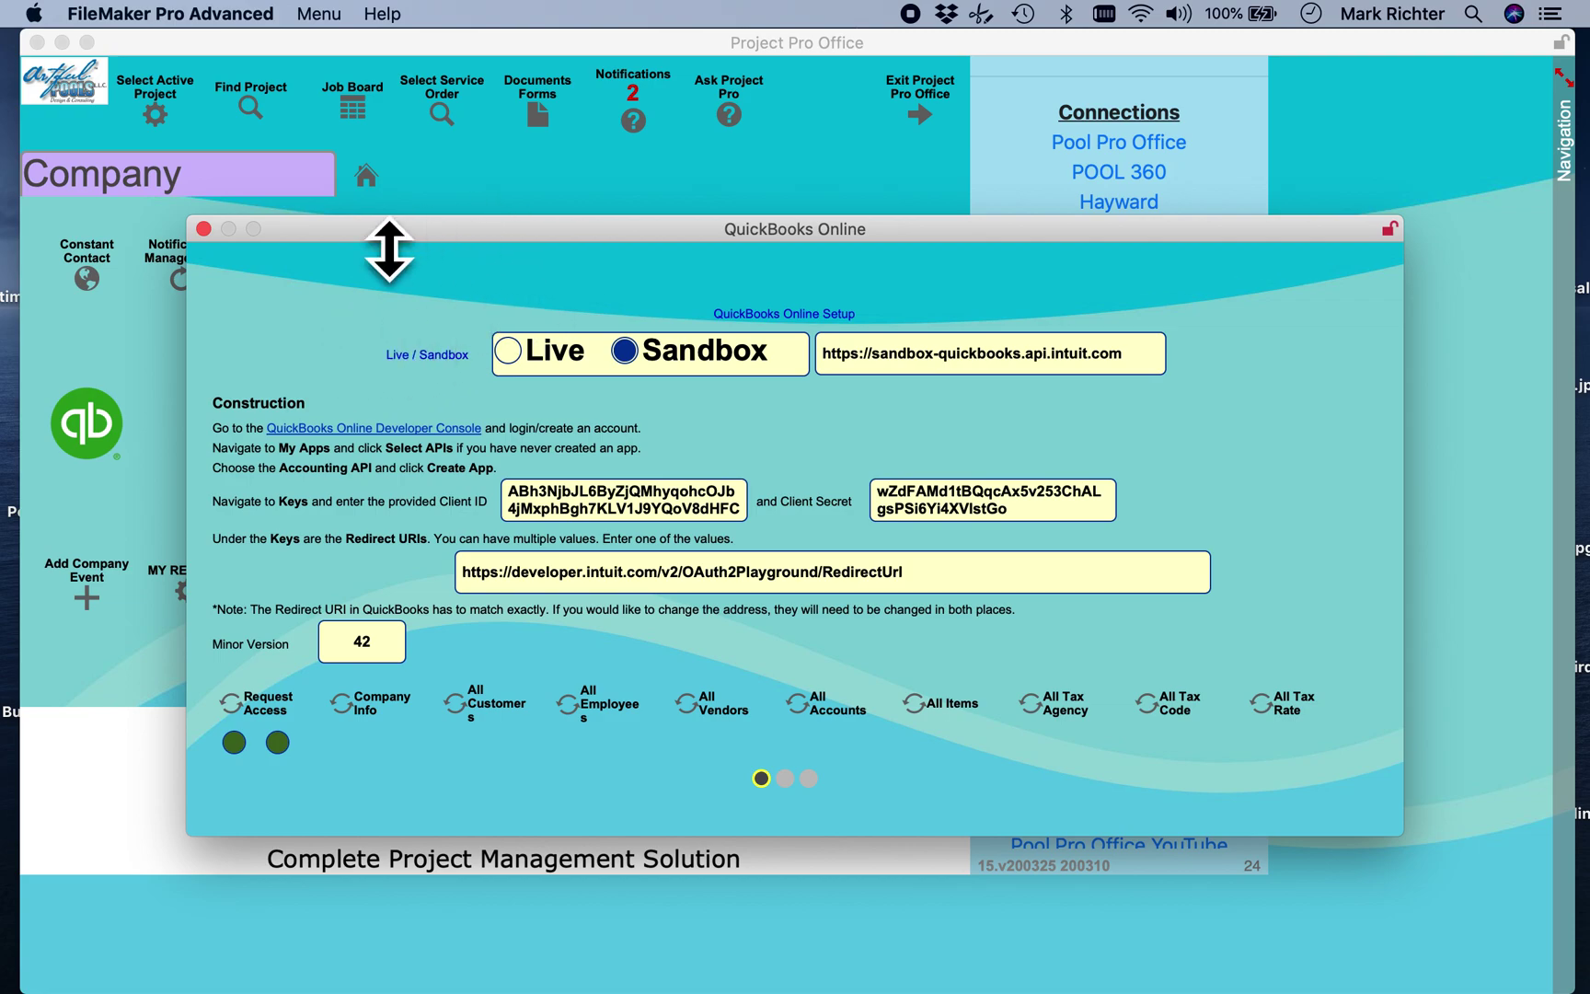
click(204, 229)
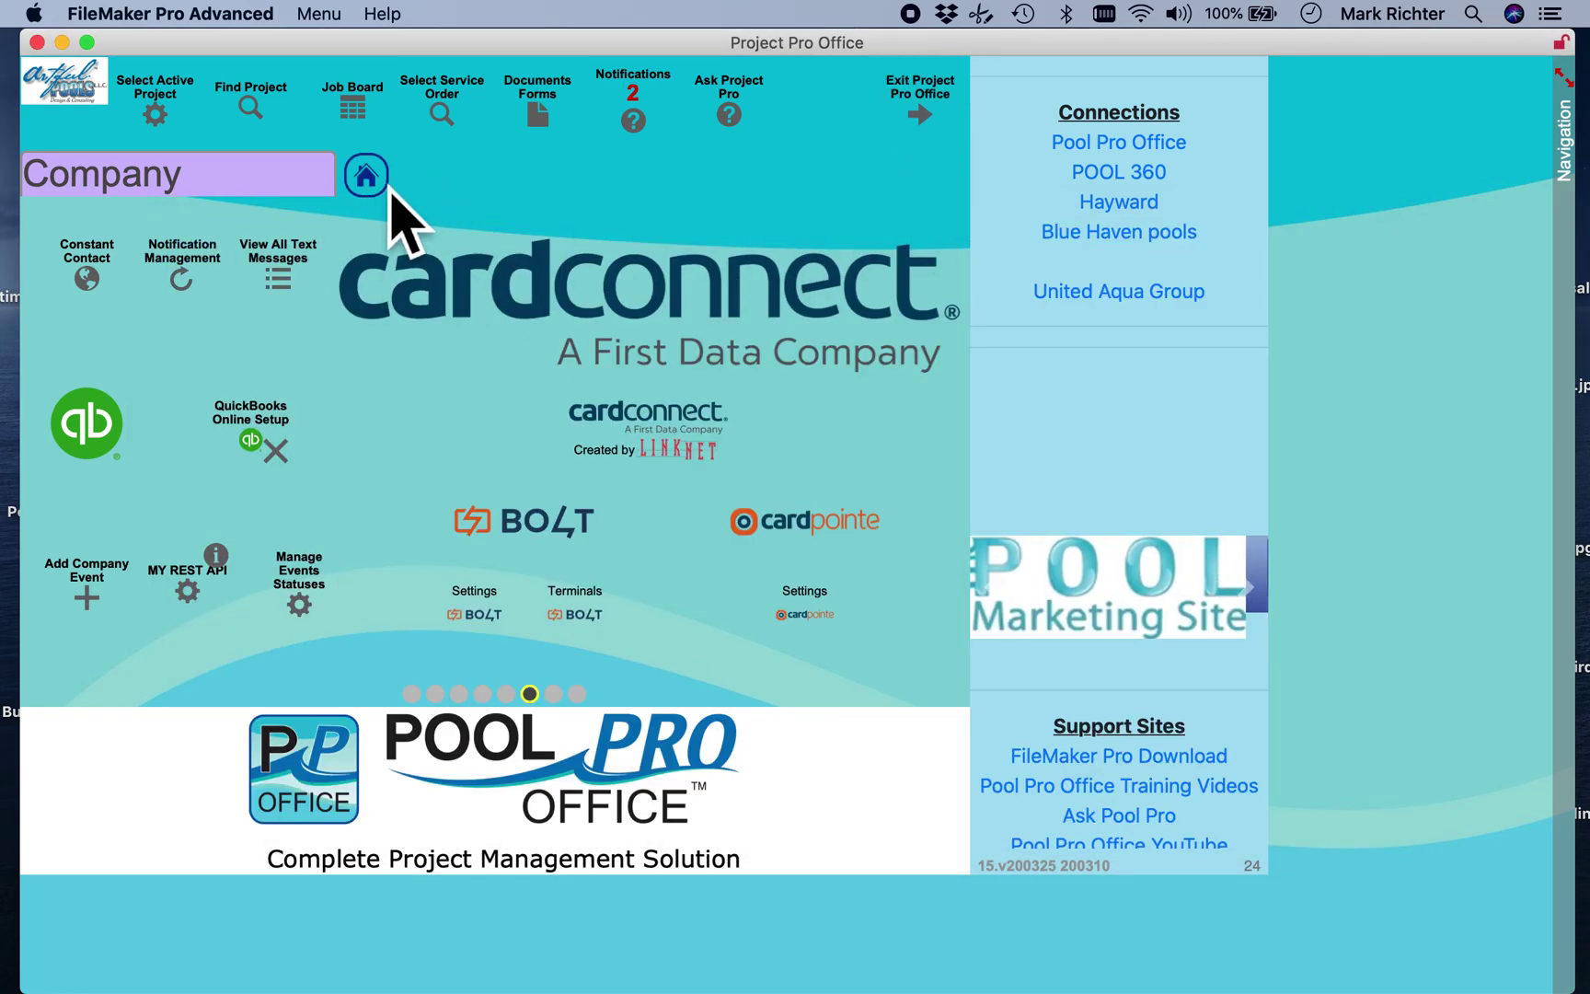
click(370, 177)
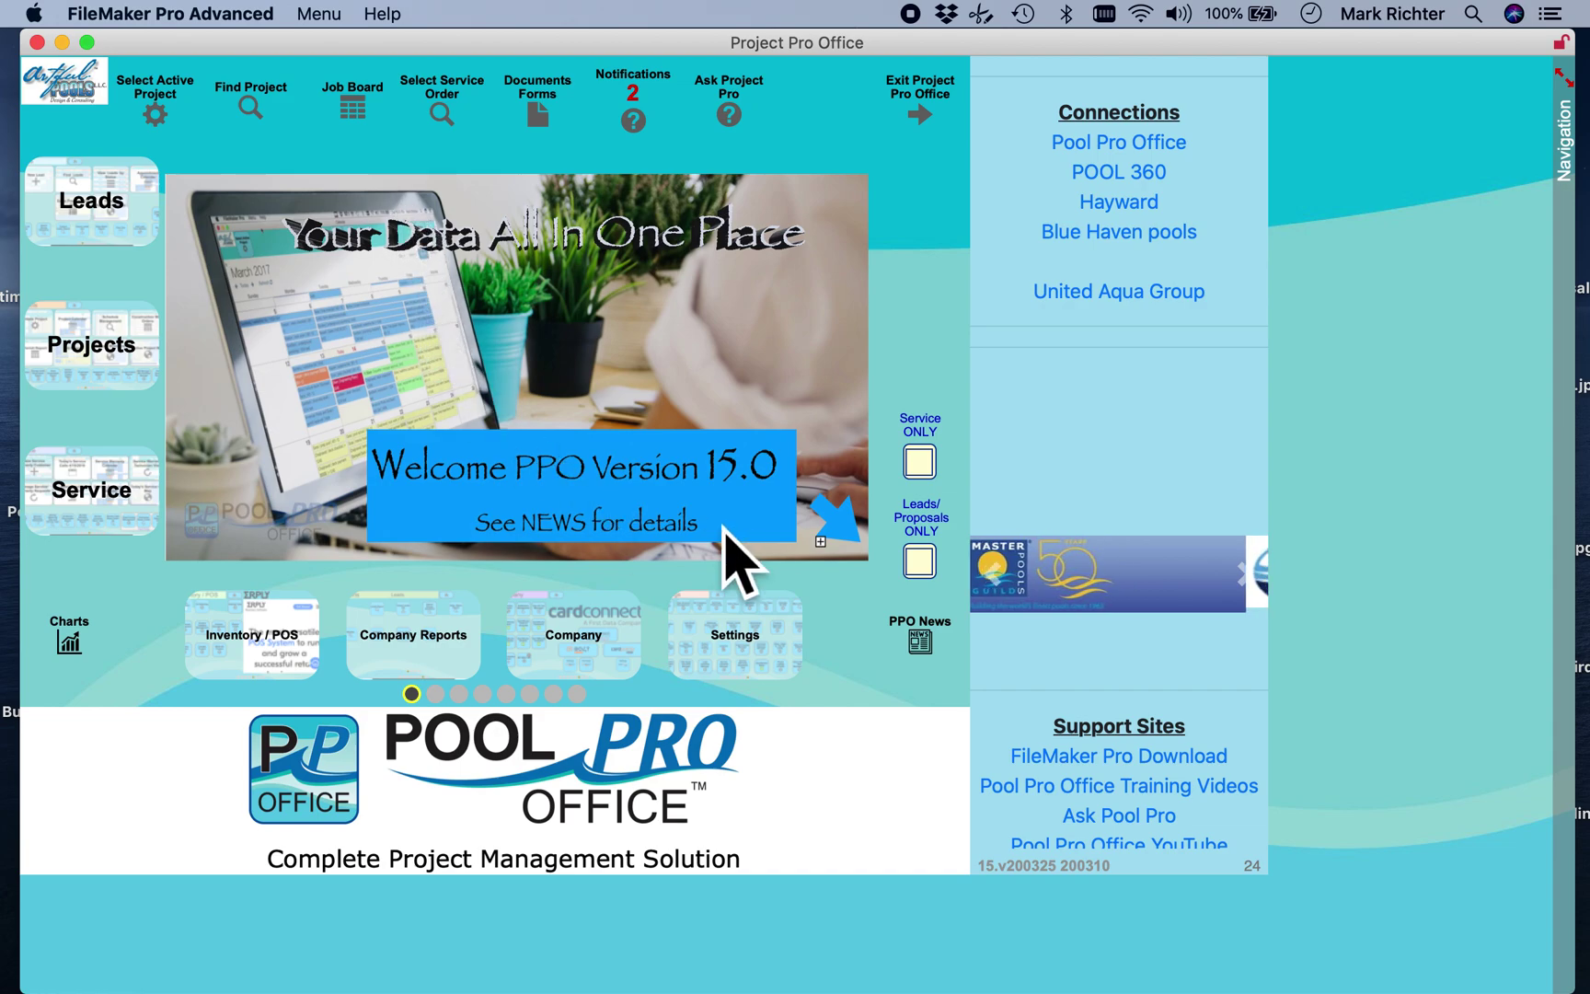
Step: Review the calendar statuses and colors under the Company section's Manage Events Statuses, and return to the home screen
click(563, 659)
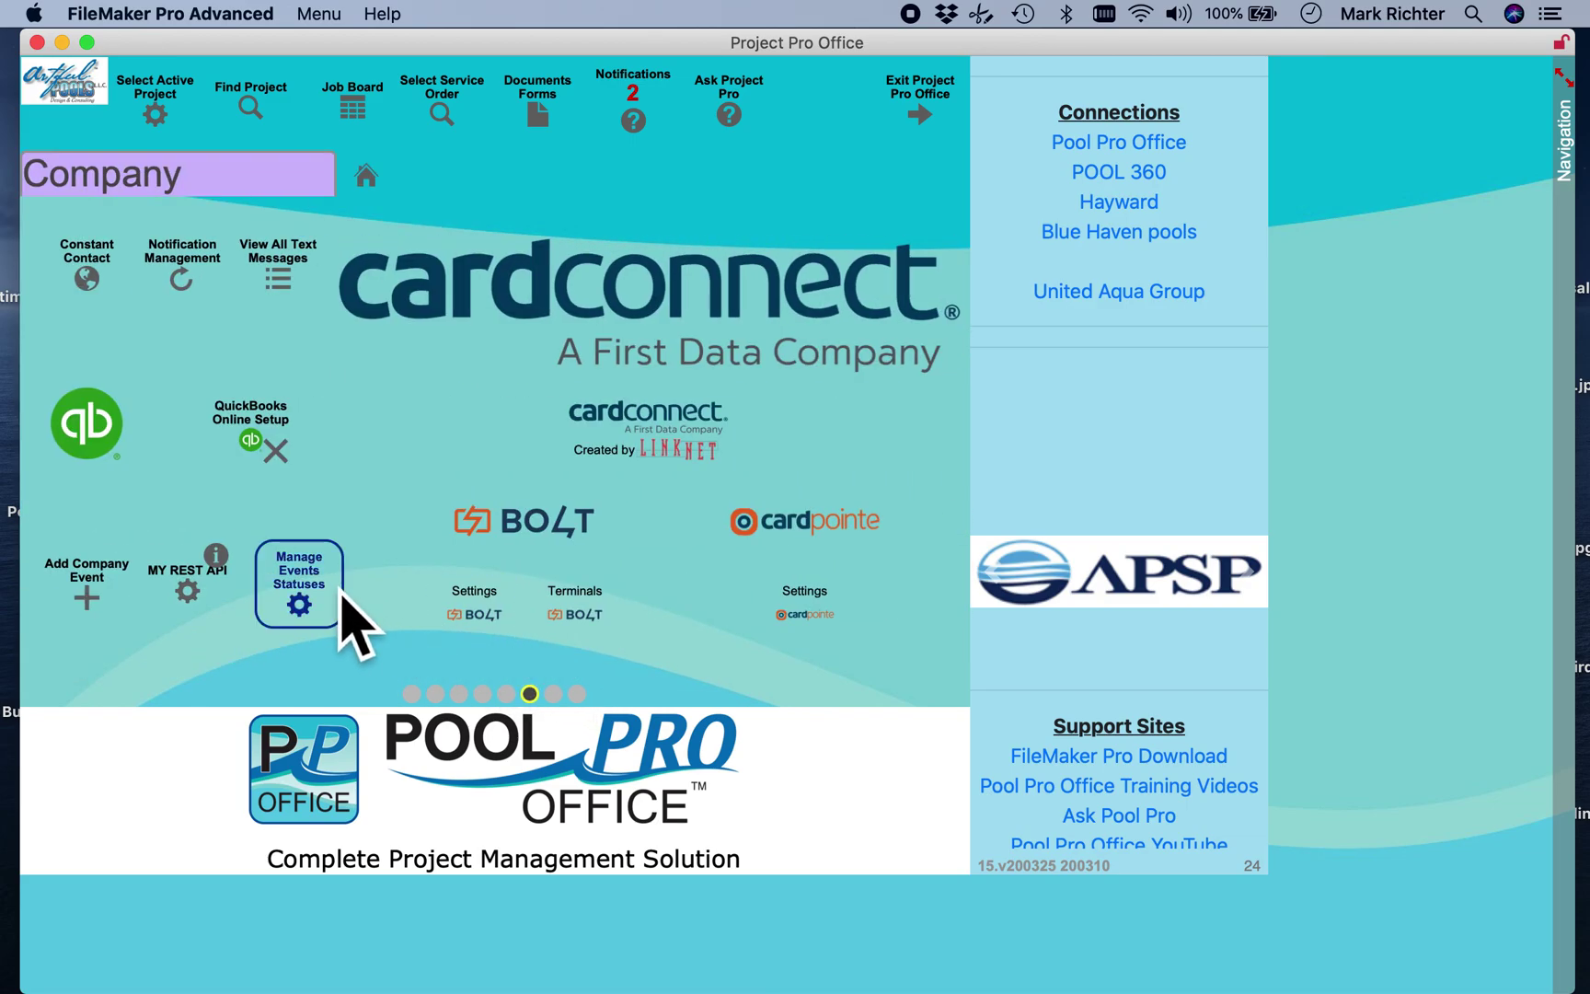
click(312, 607)
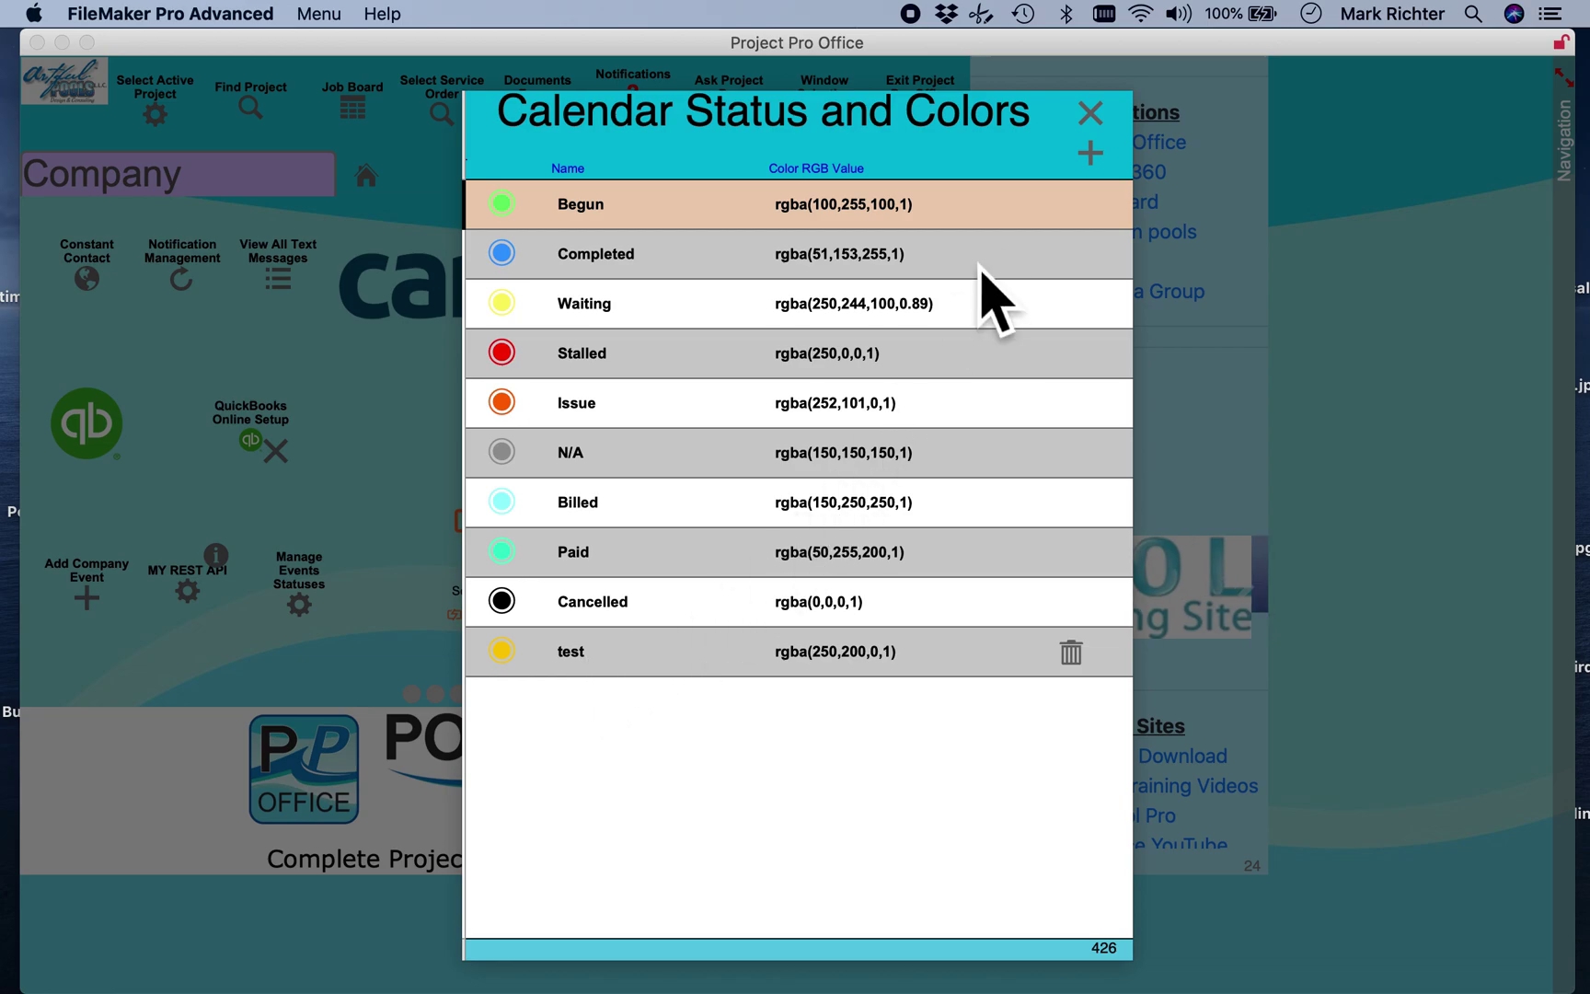
click(1095, 129)
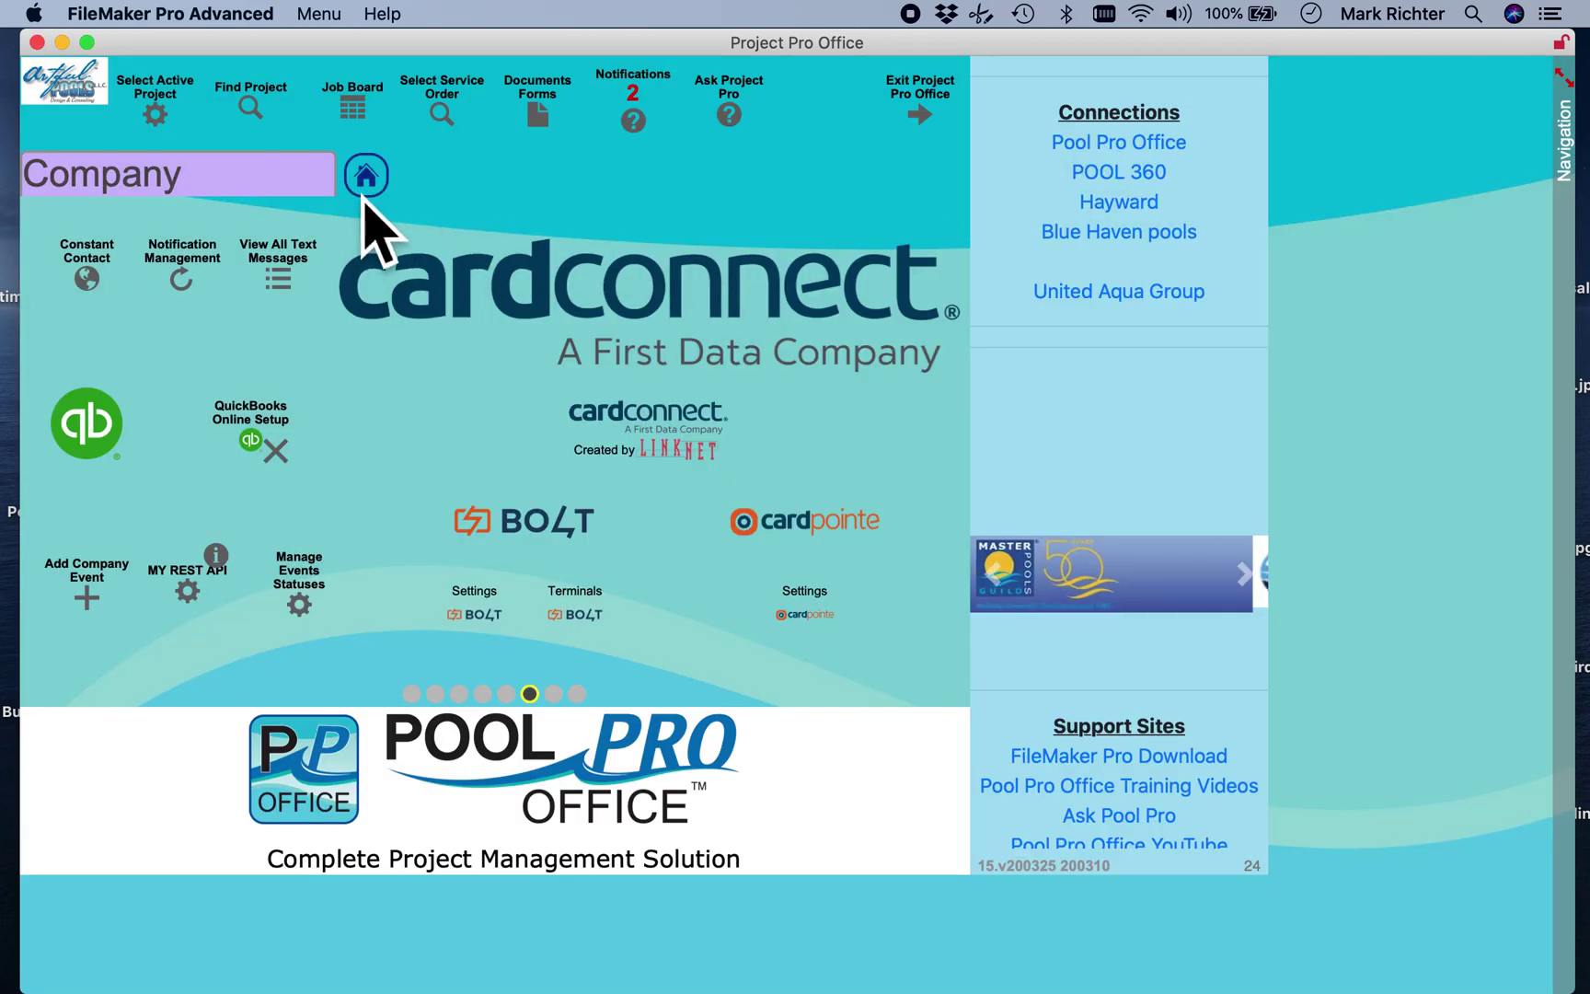
click(367, 176)
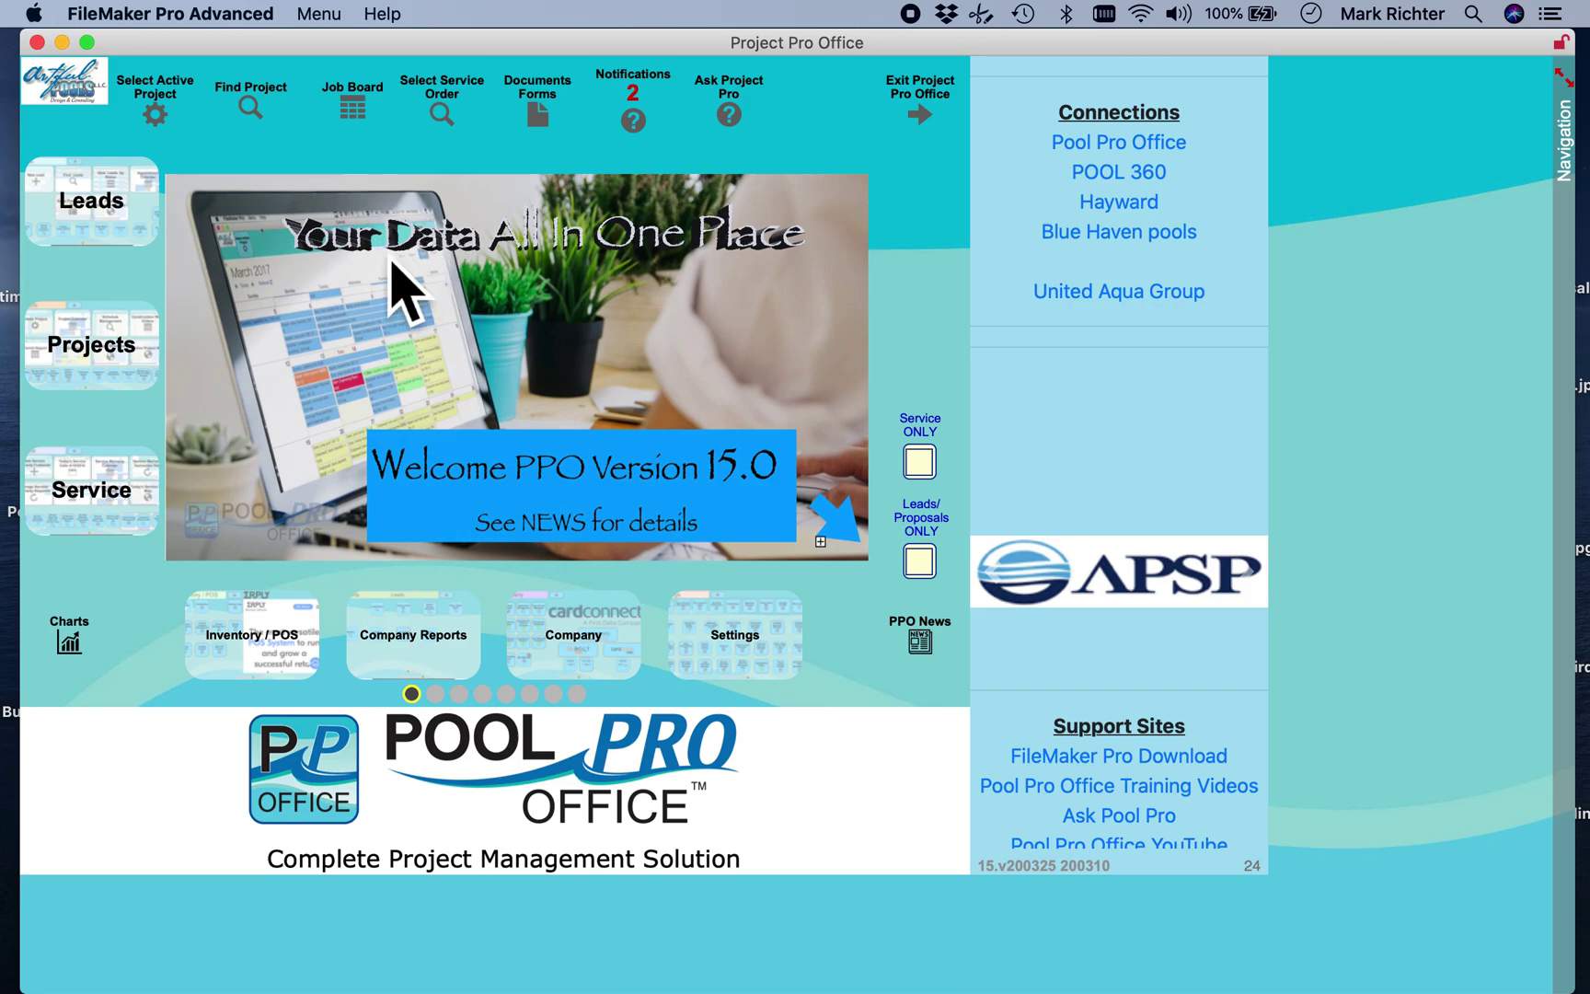
Step: Open the Project Calendar from the Projects section and look through the March 2020 month view
click(100, 370)
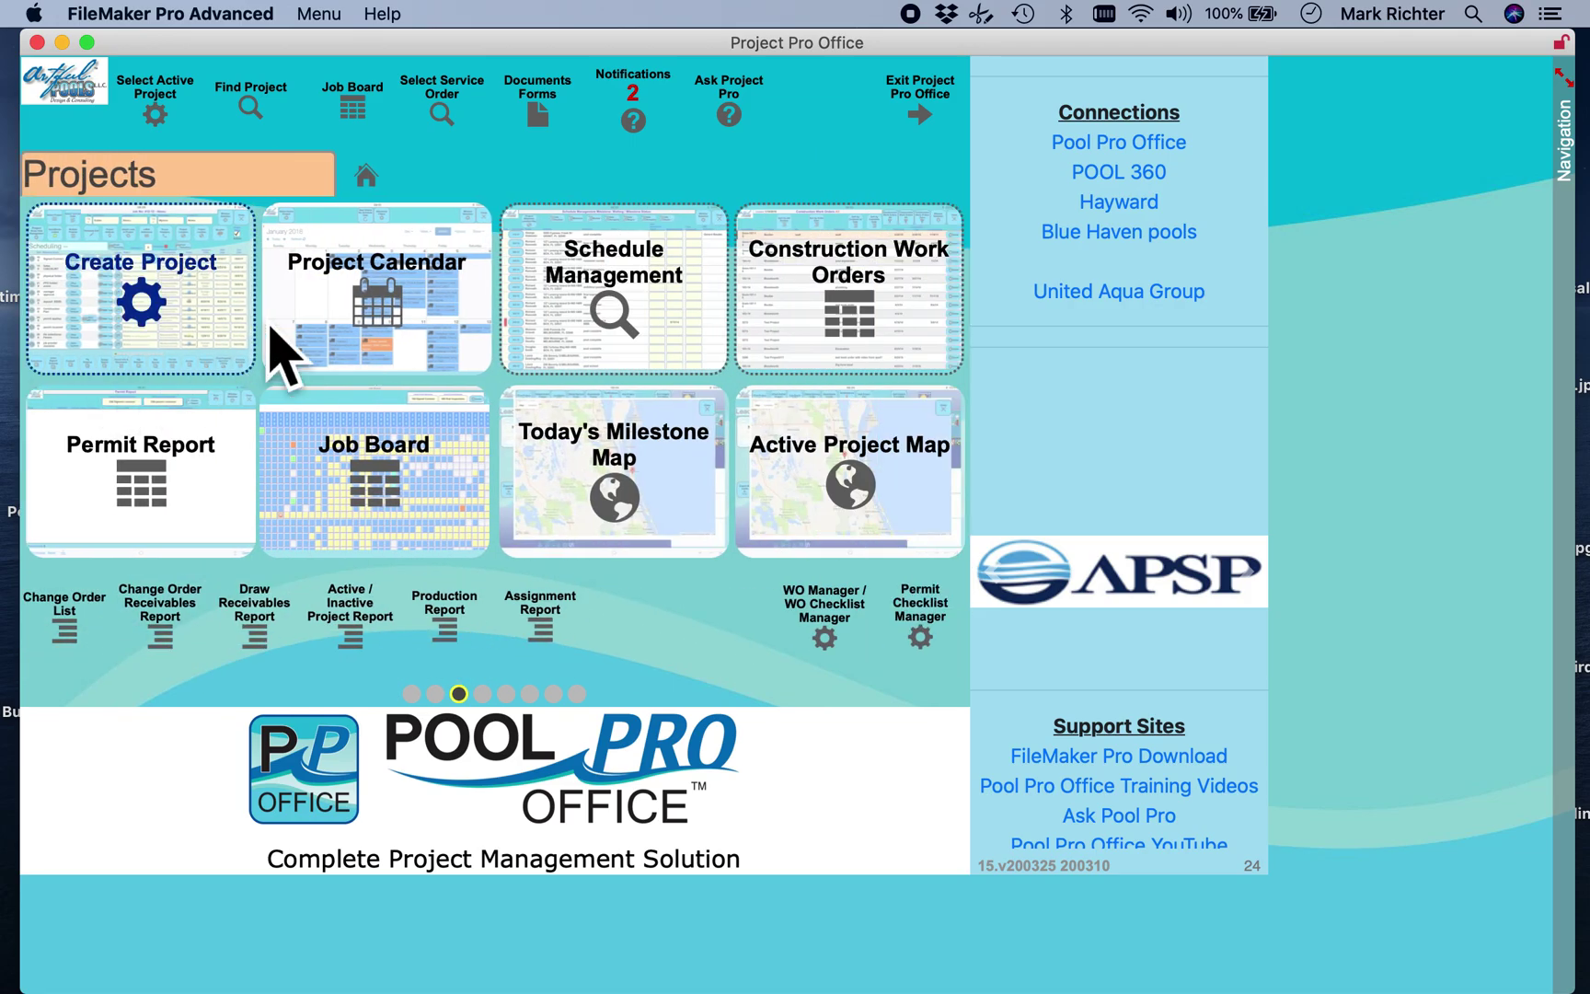
key(super+period)
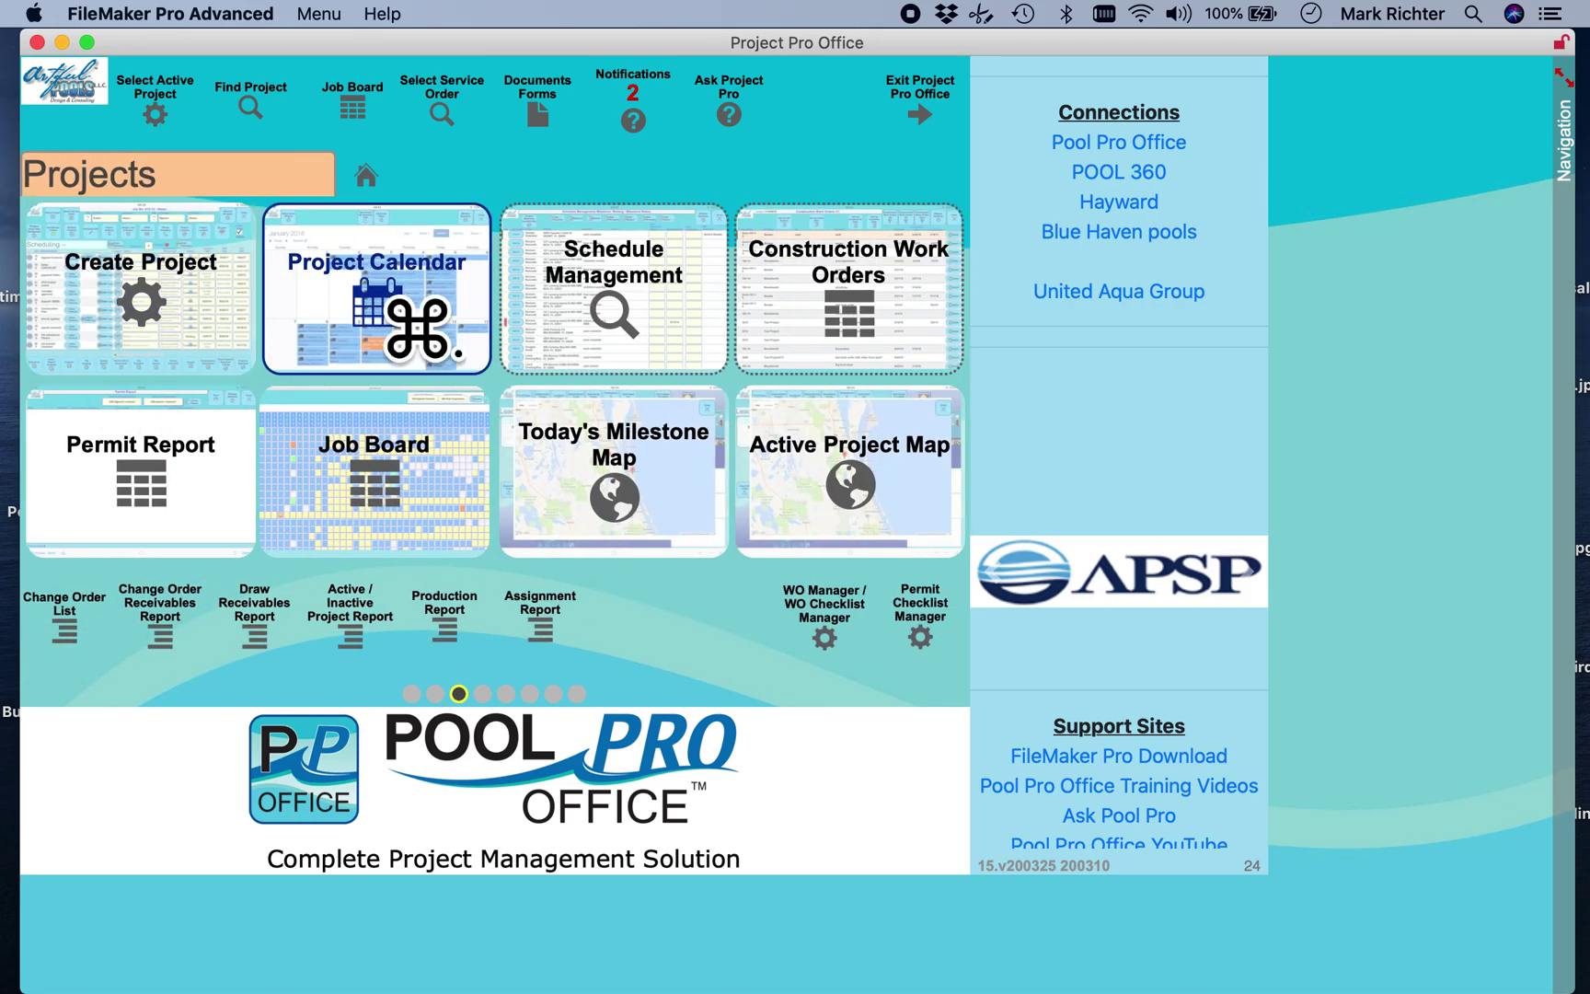
click(398, 328)
key(super+period)
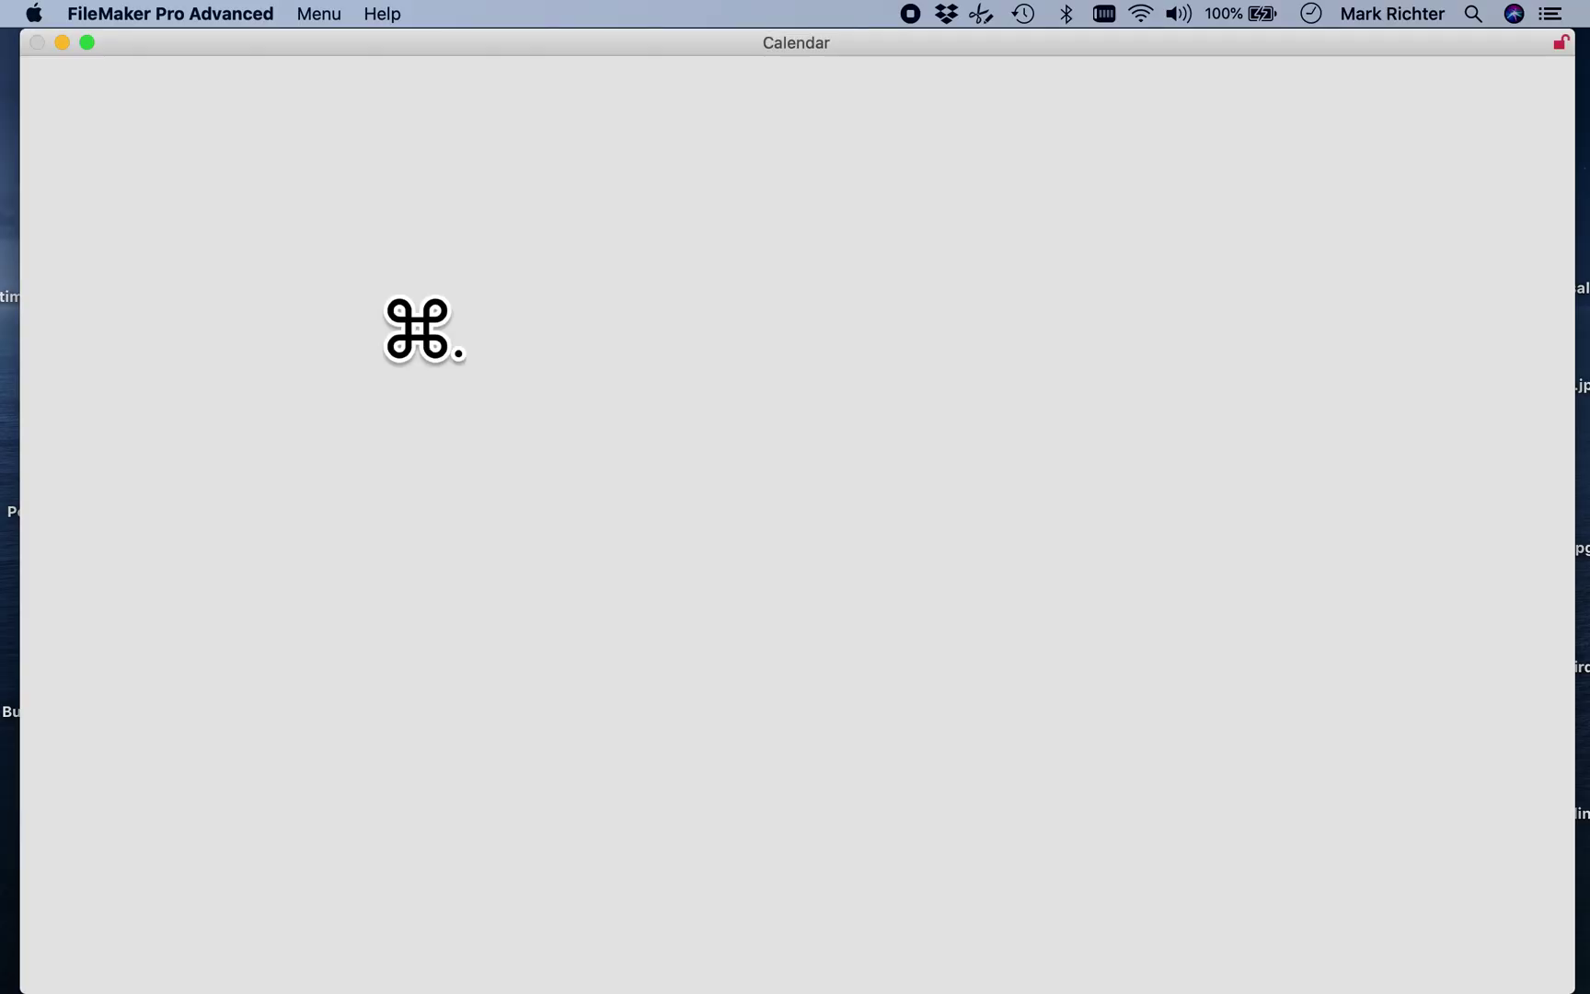
key(super+period)
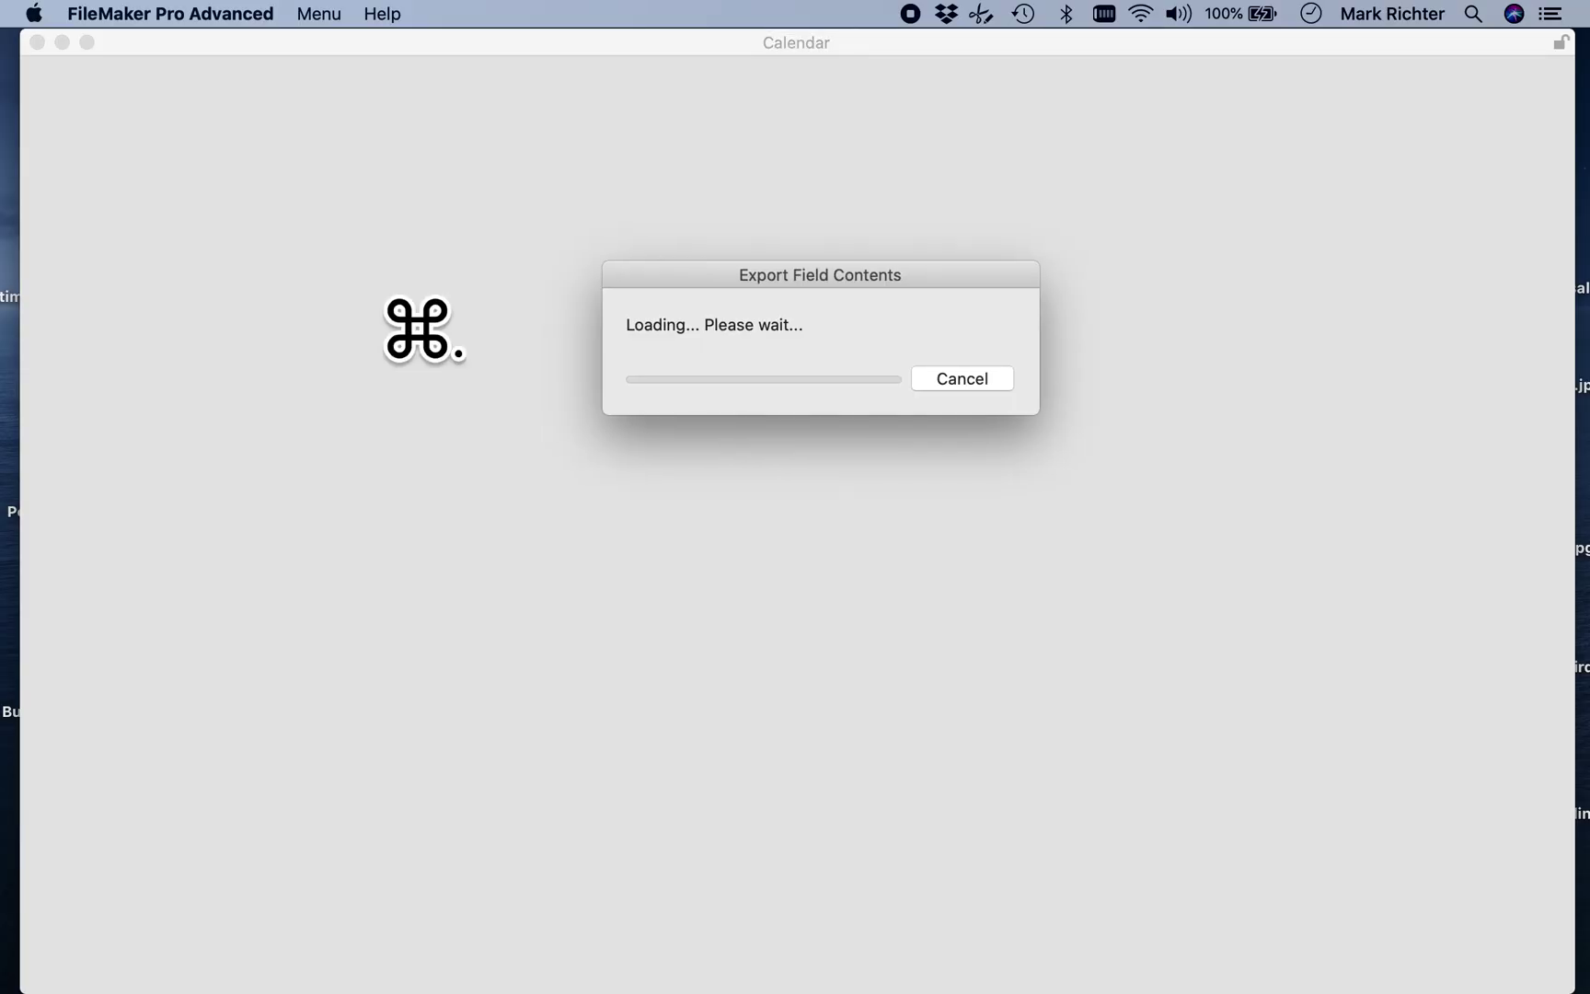
key(super+period)
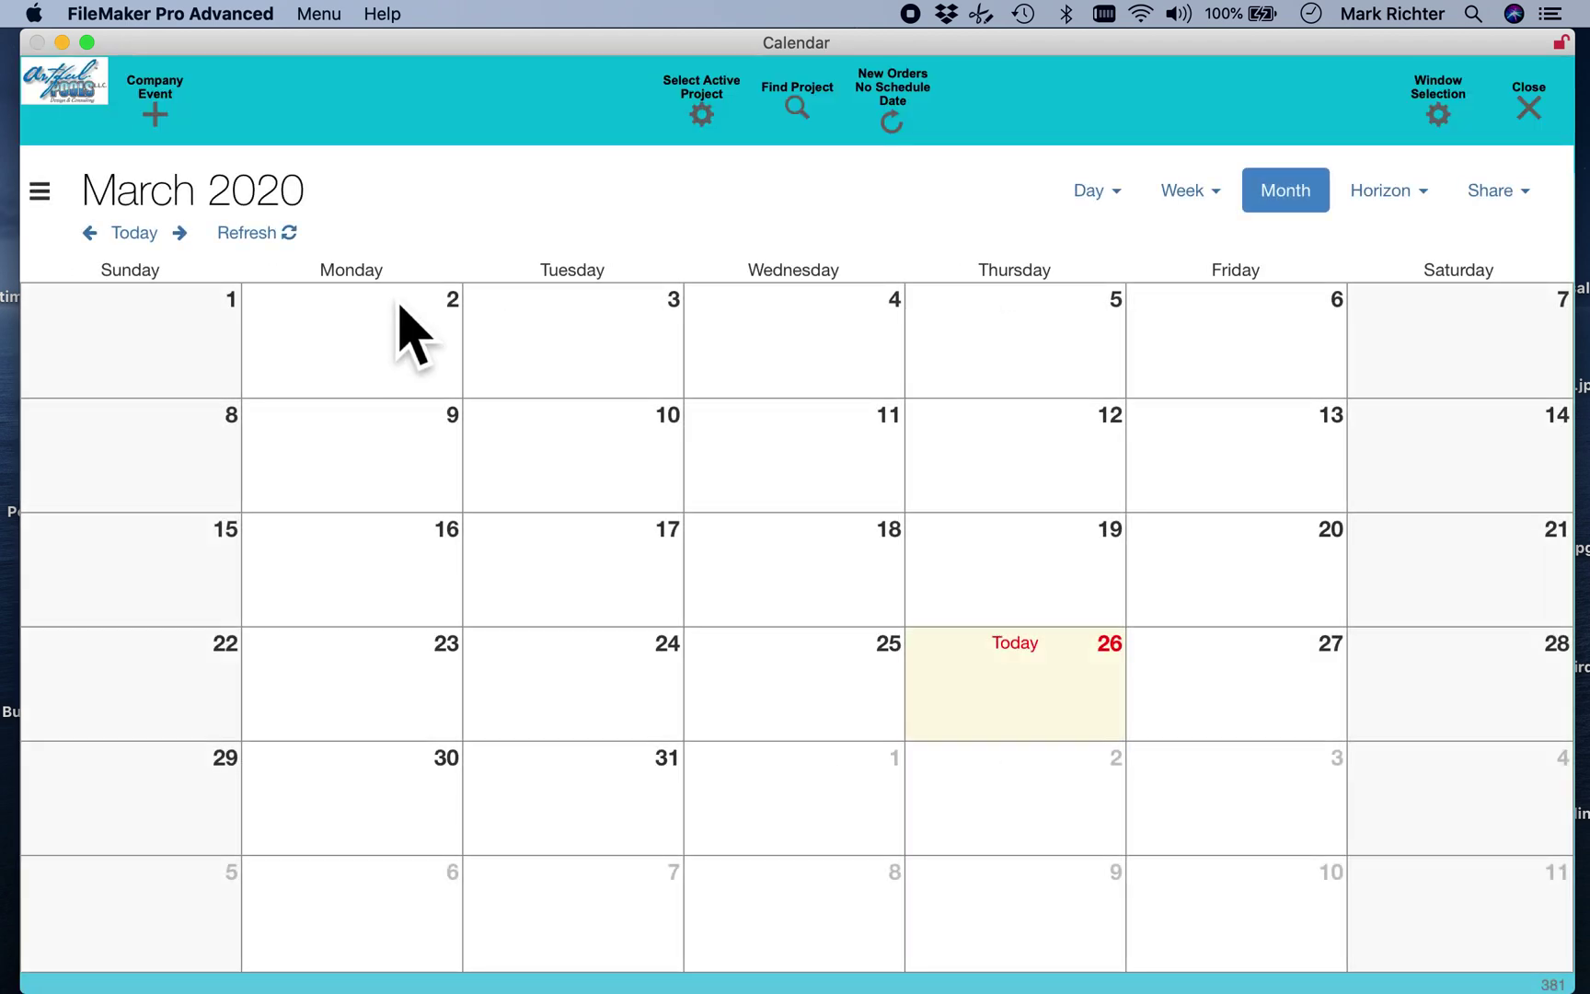
key(super+period)
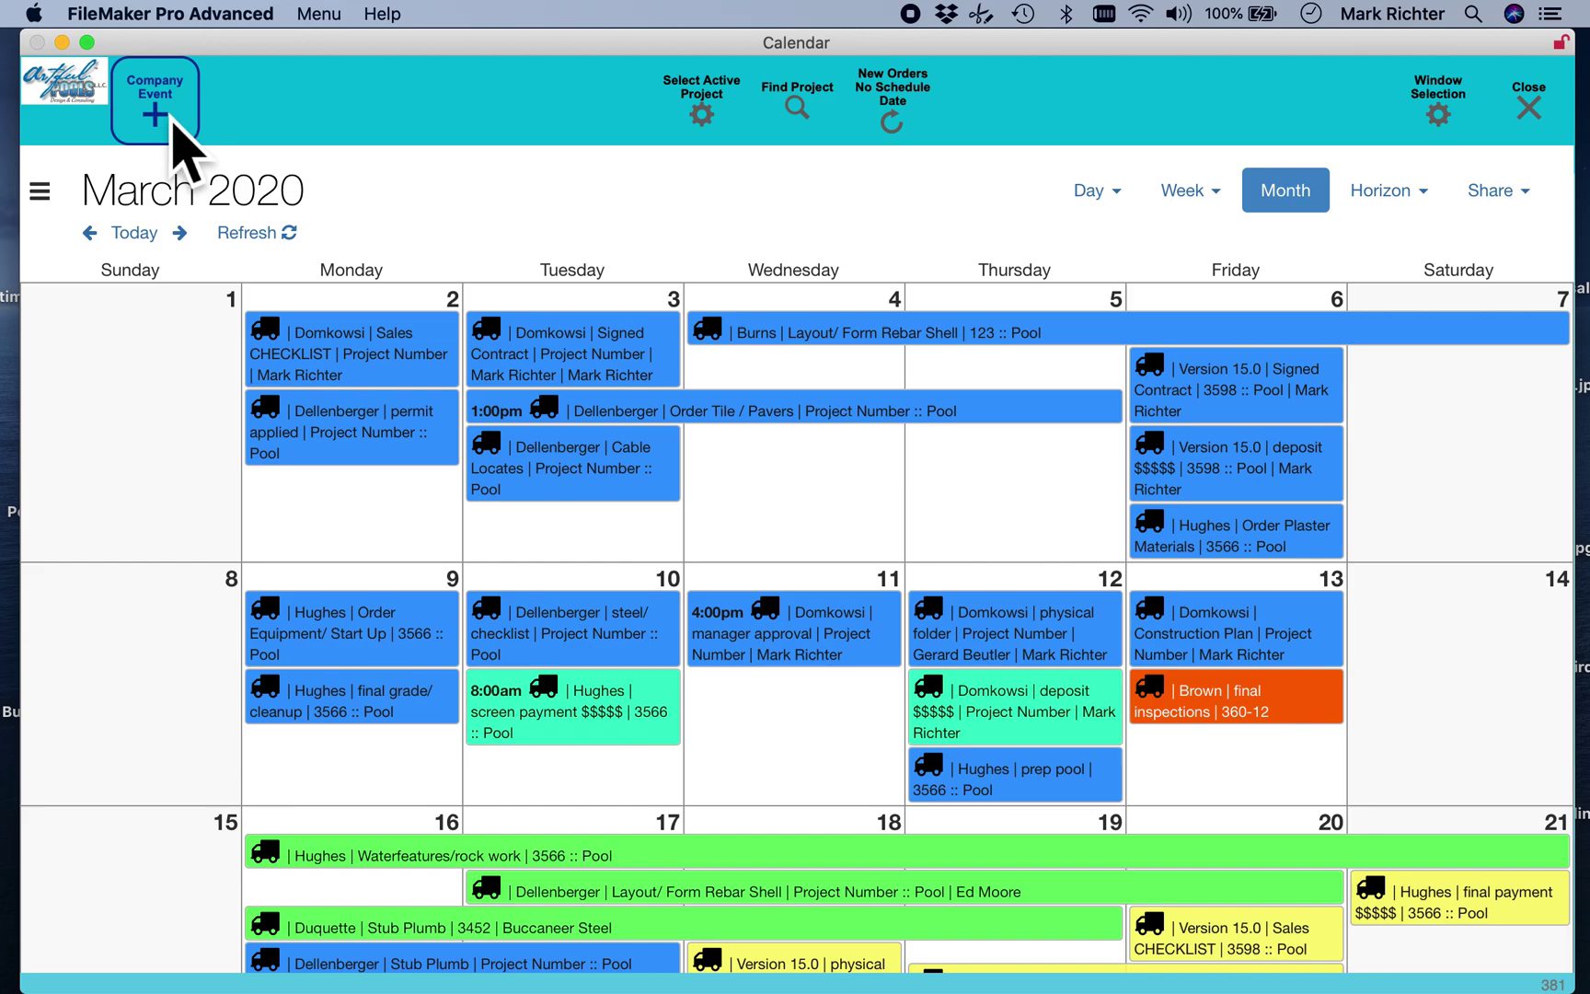
scroll(604, 650, down, 10)
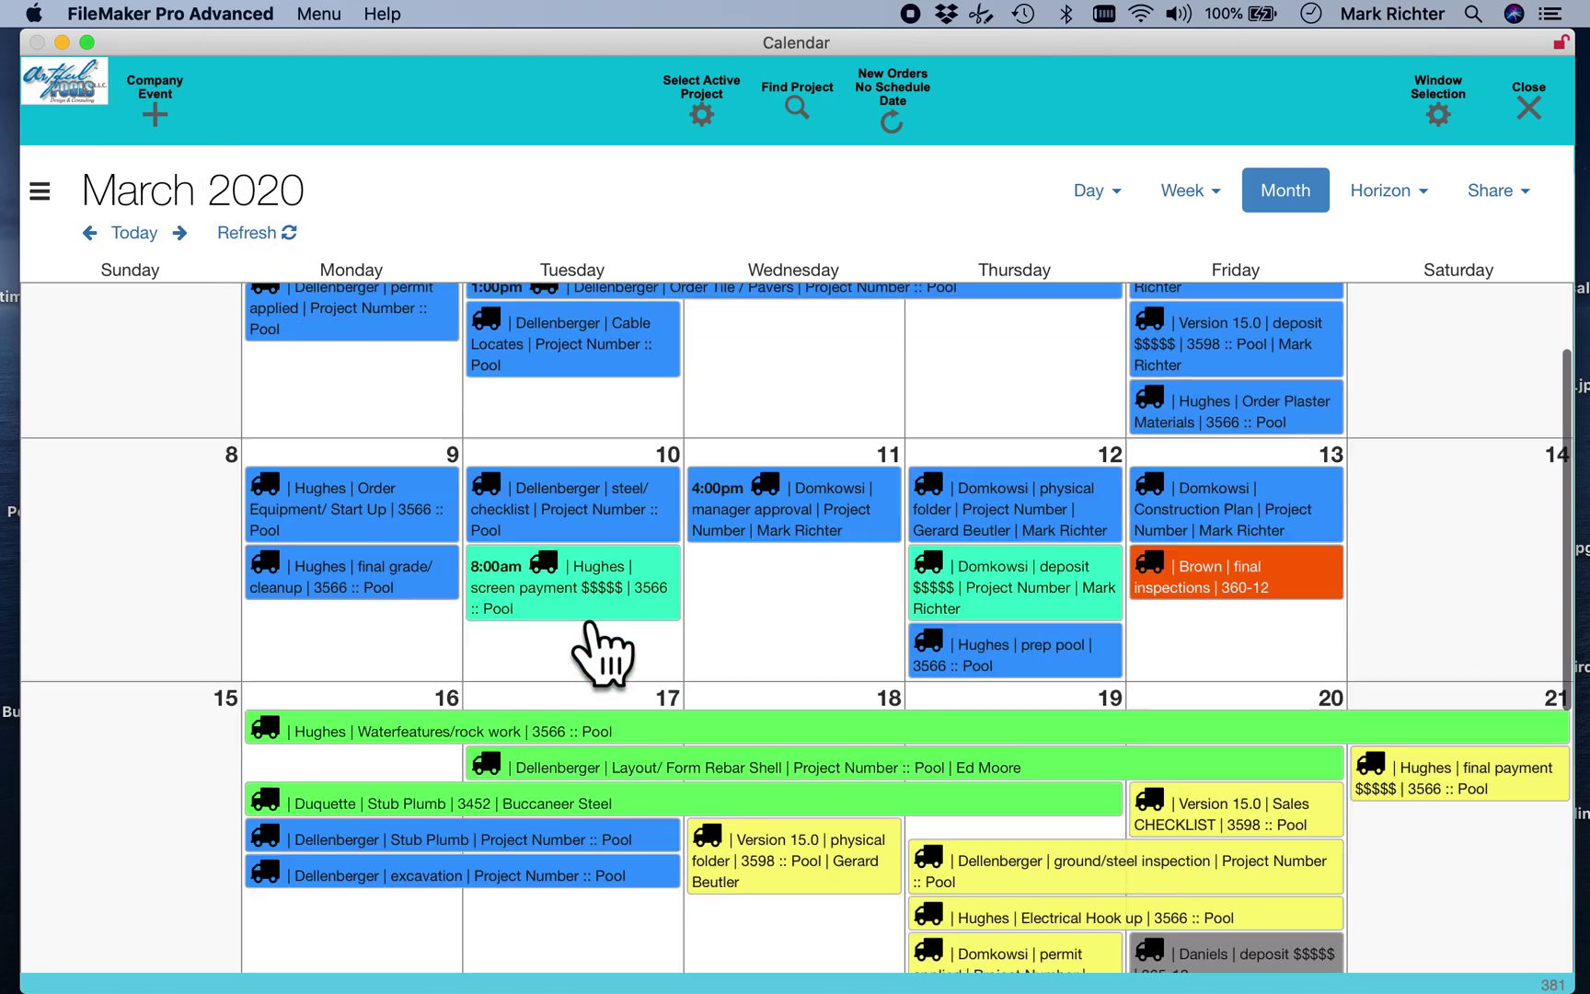
scroll(589, 635, up, 10)
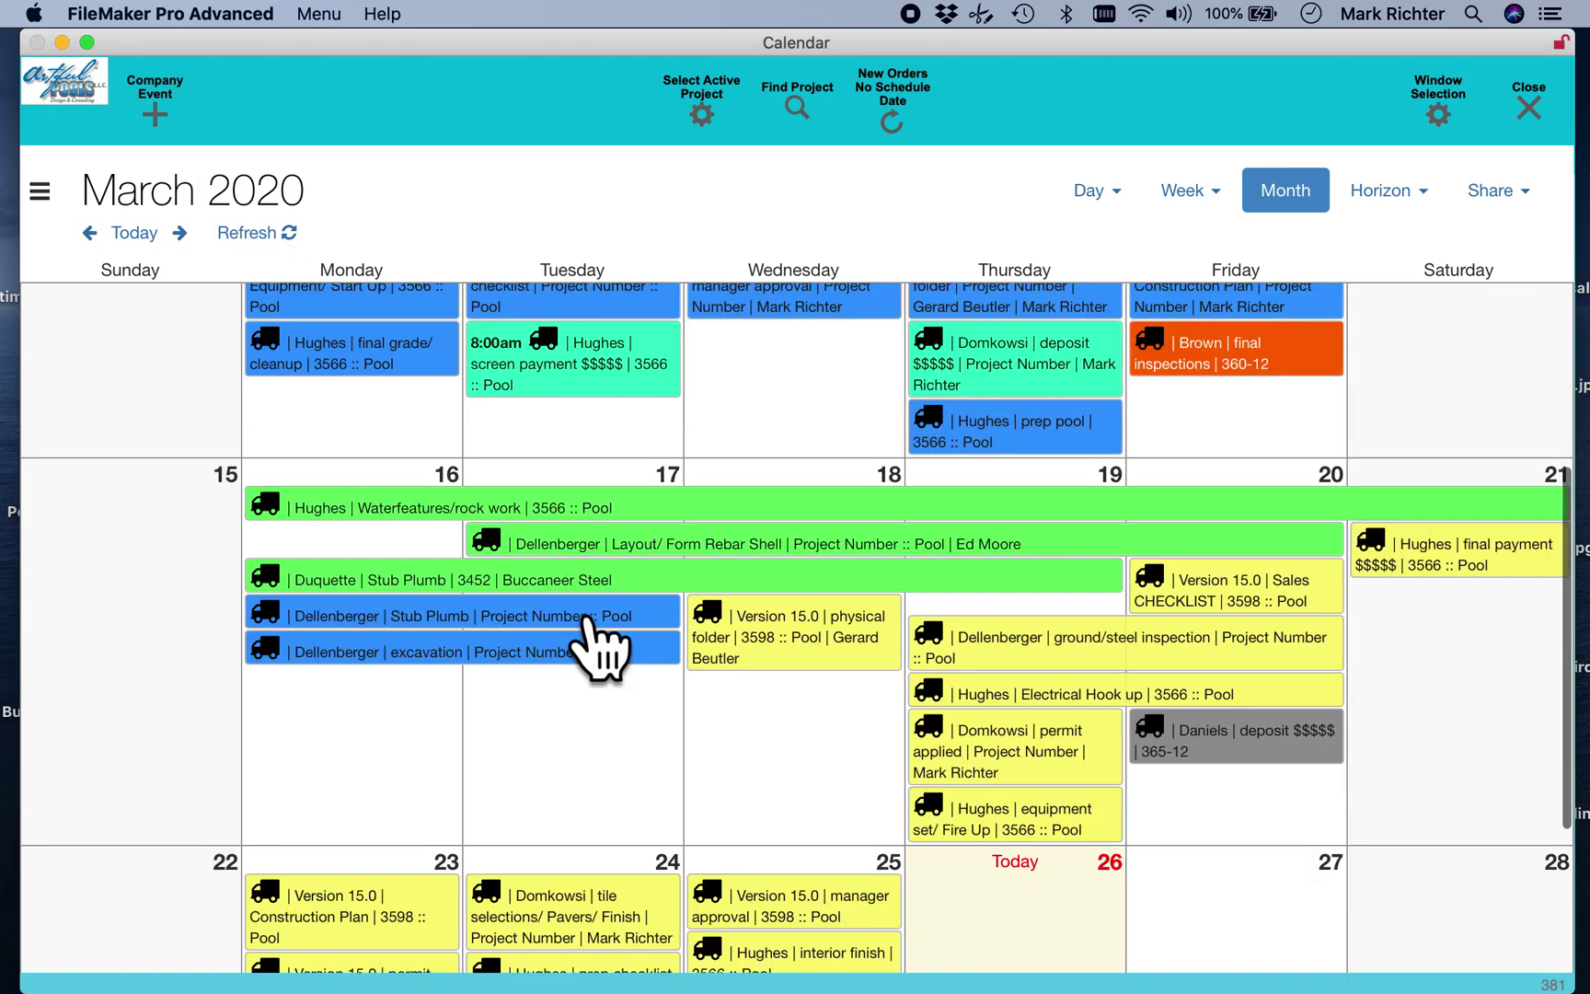
Step: Add Company Events, Construction Work Orders, Lead Appointments and Service Warranty Calls to the calendar's shown sources, hide the source list and review March
click(66, 208)
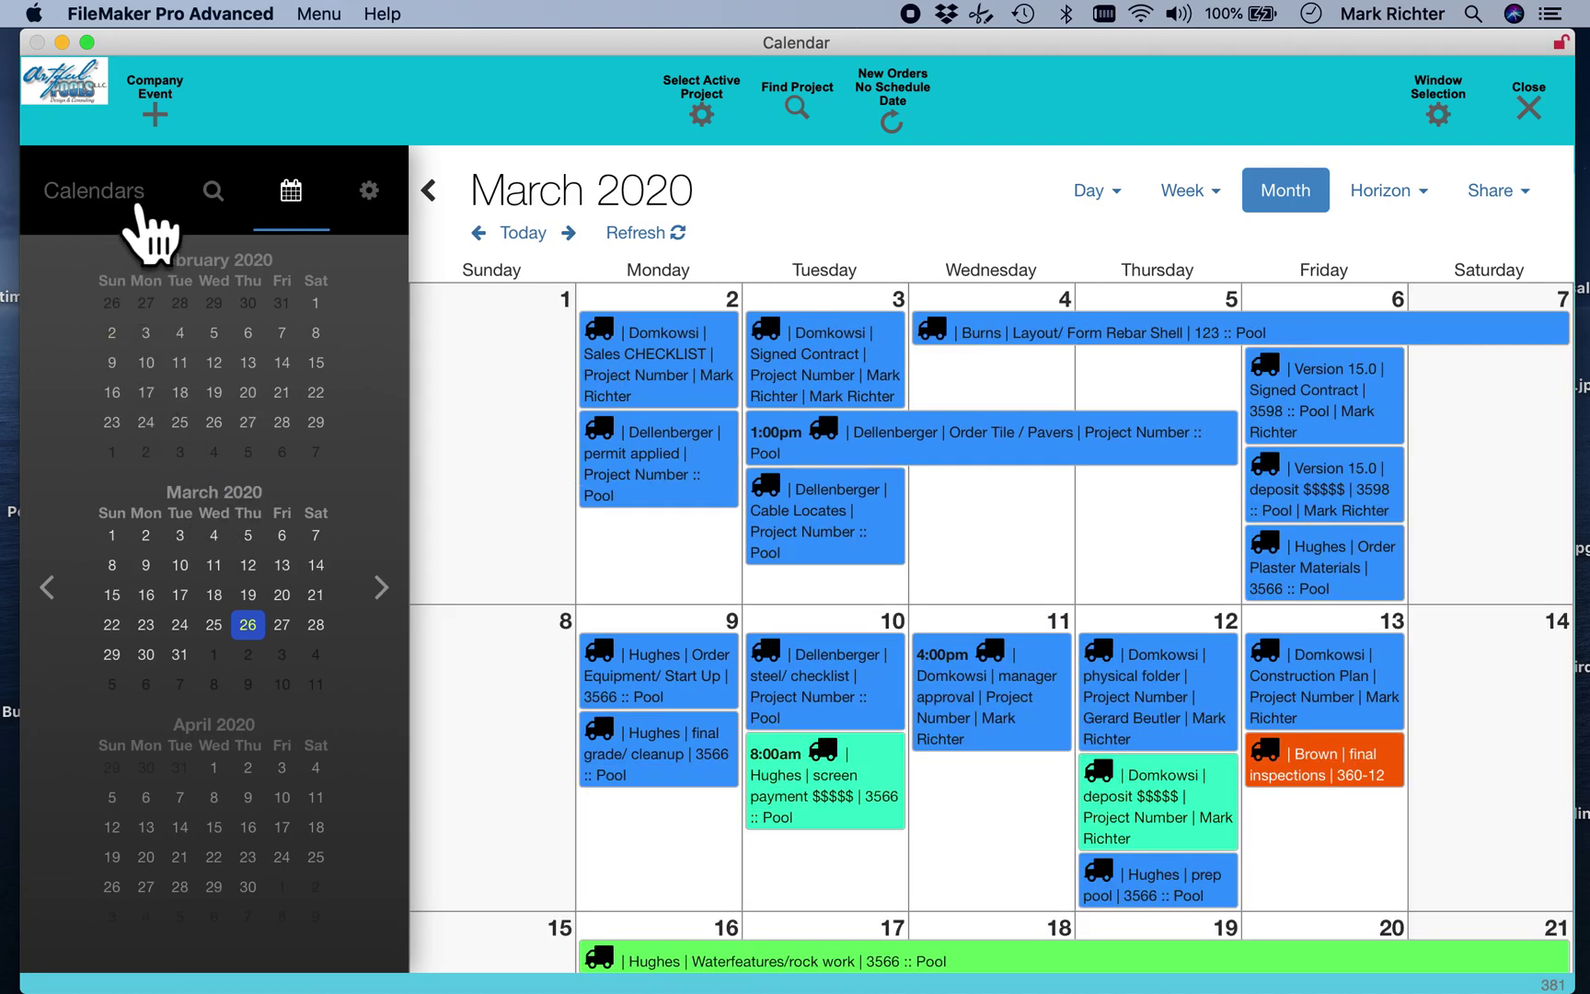
click(137, 198)
click(207, 704)
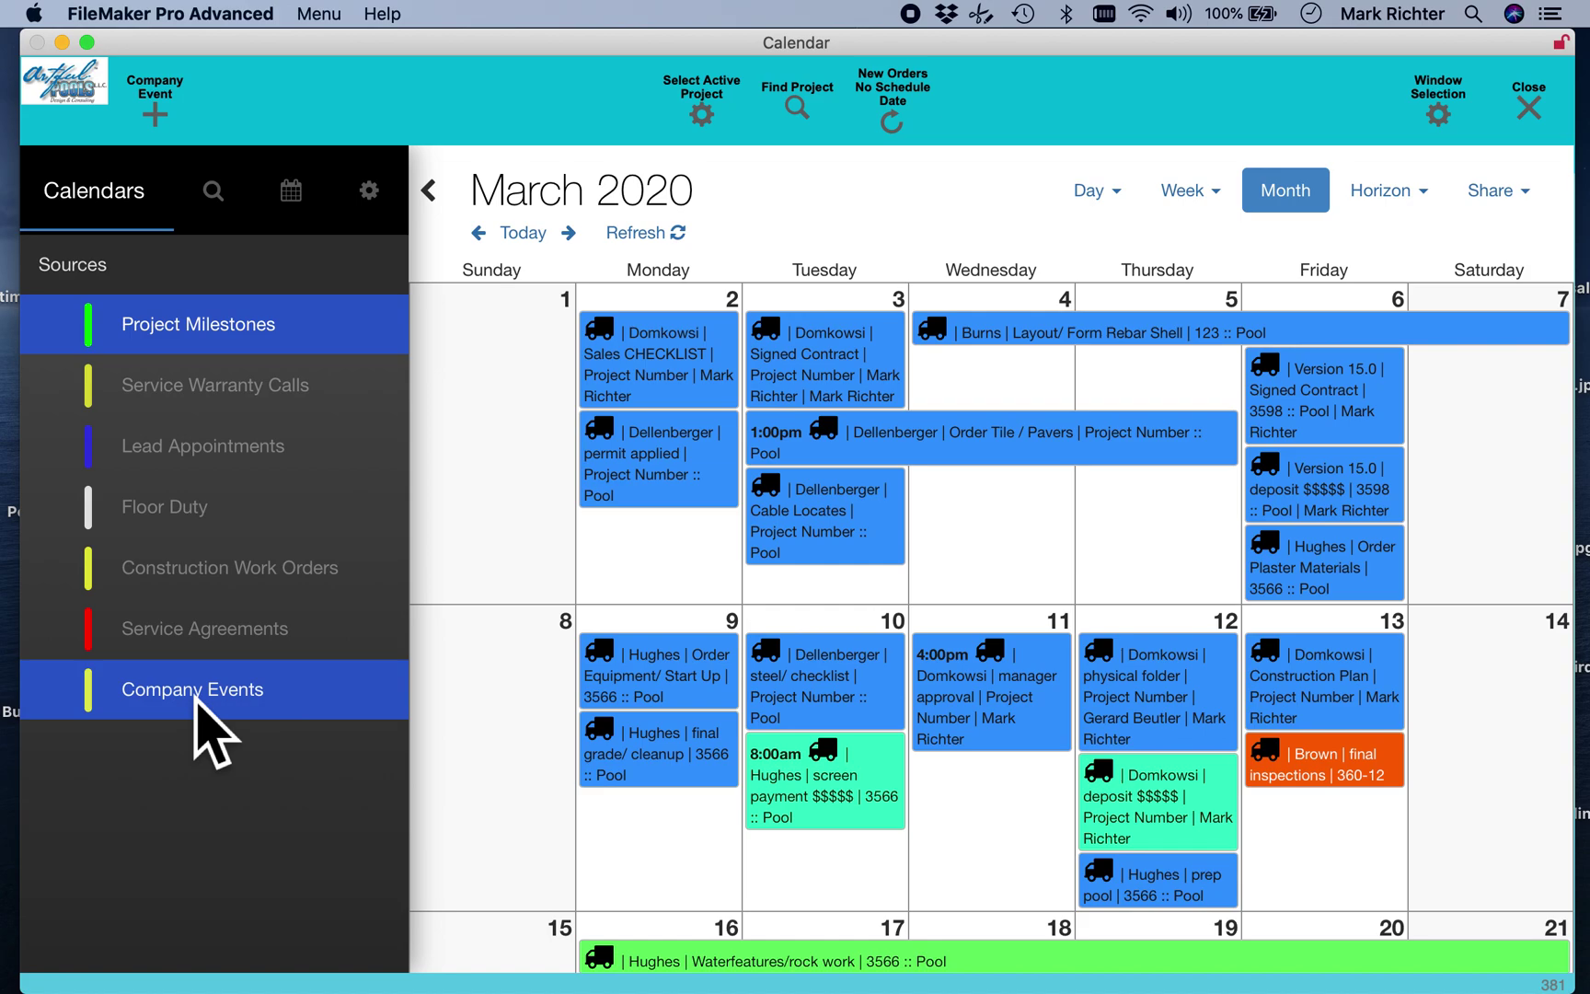
click(240, 578)
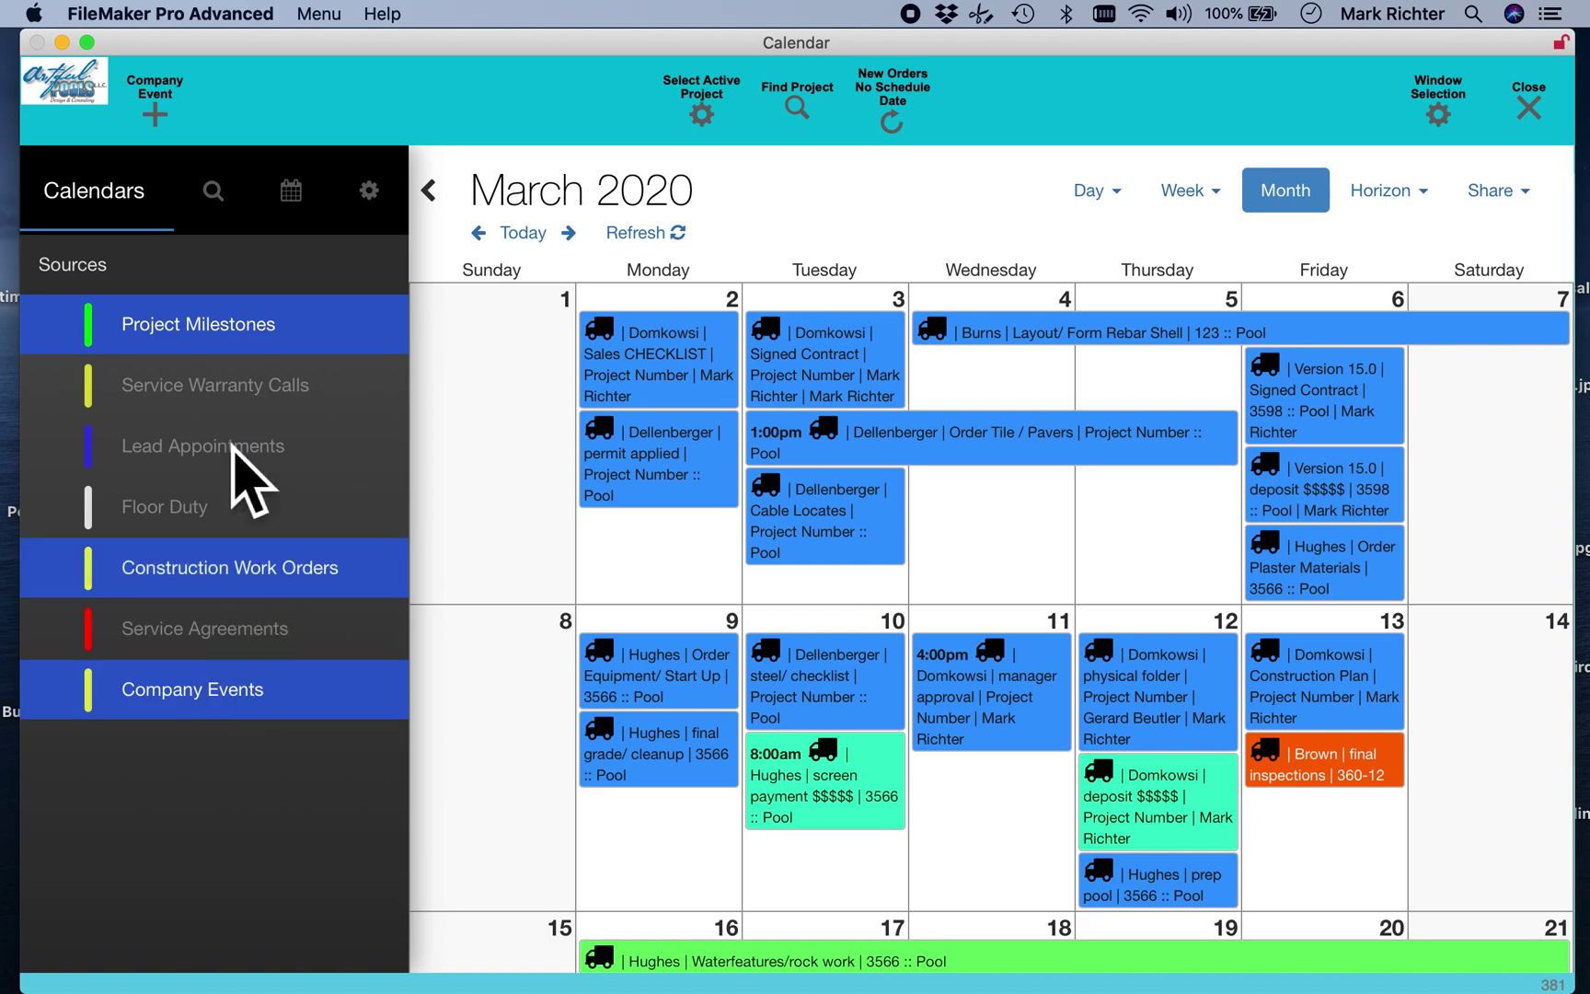
click(250, 467)
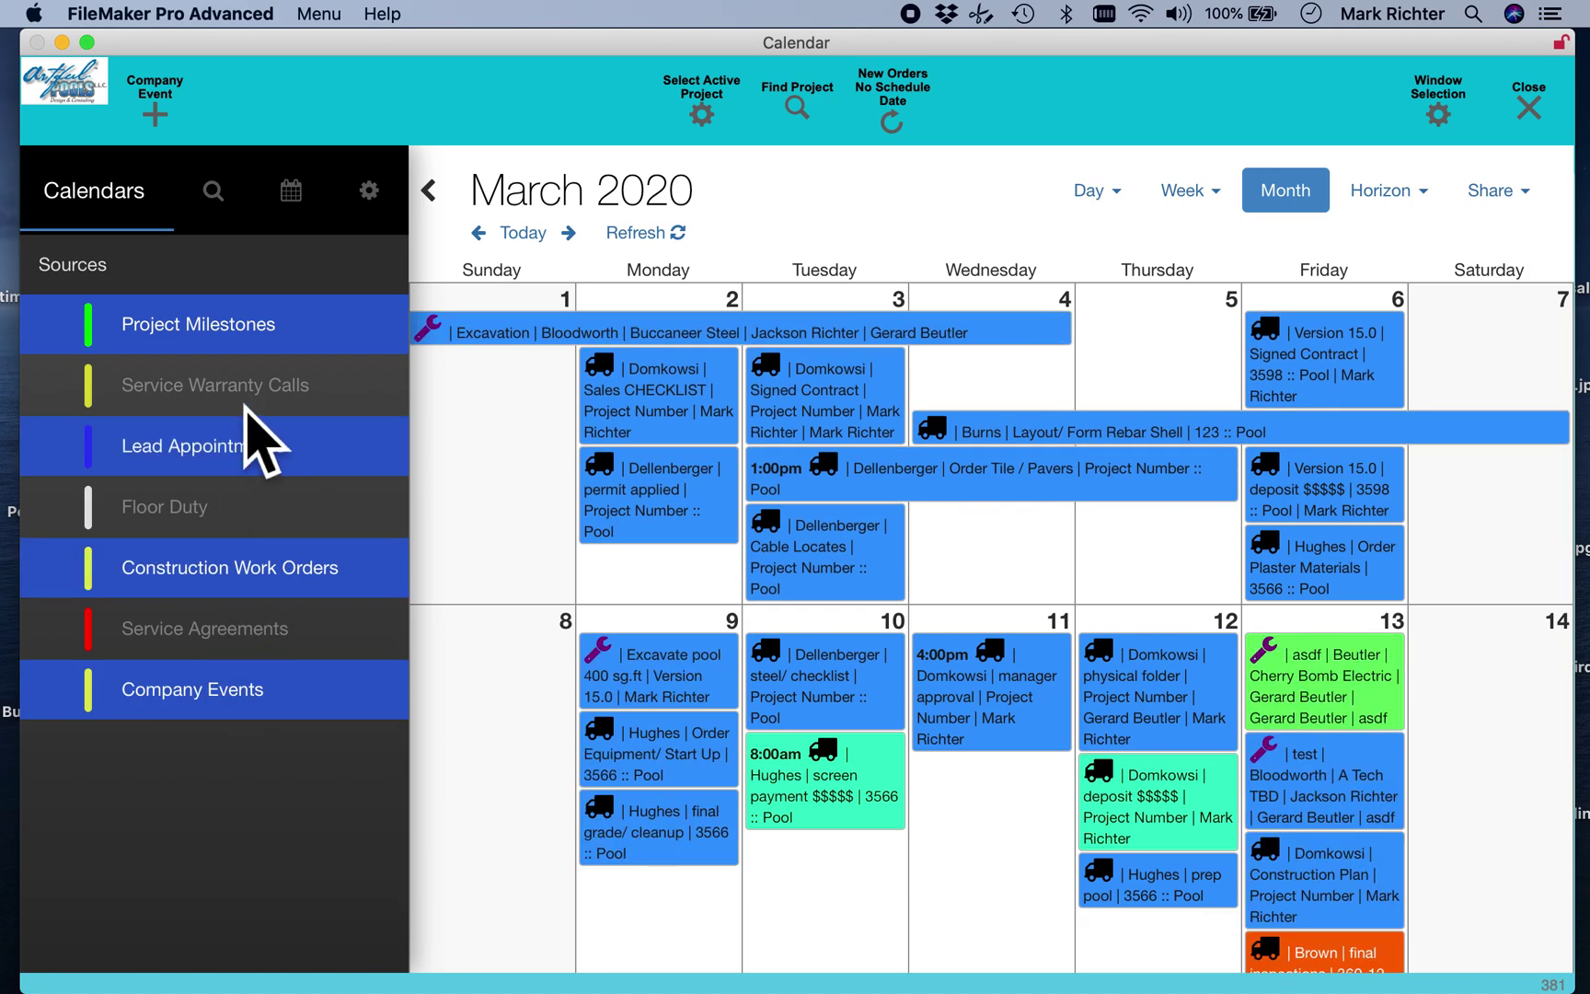
click(270, 410)
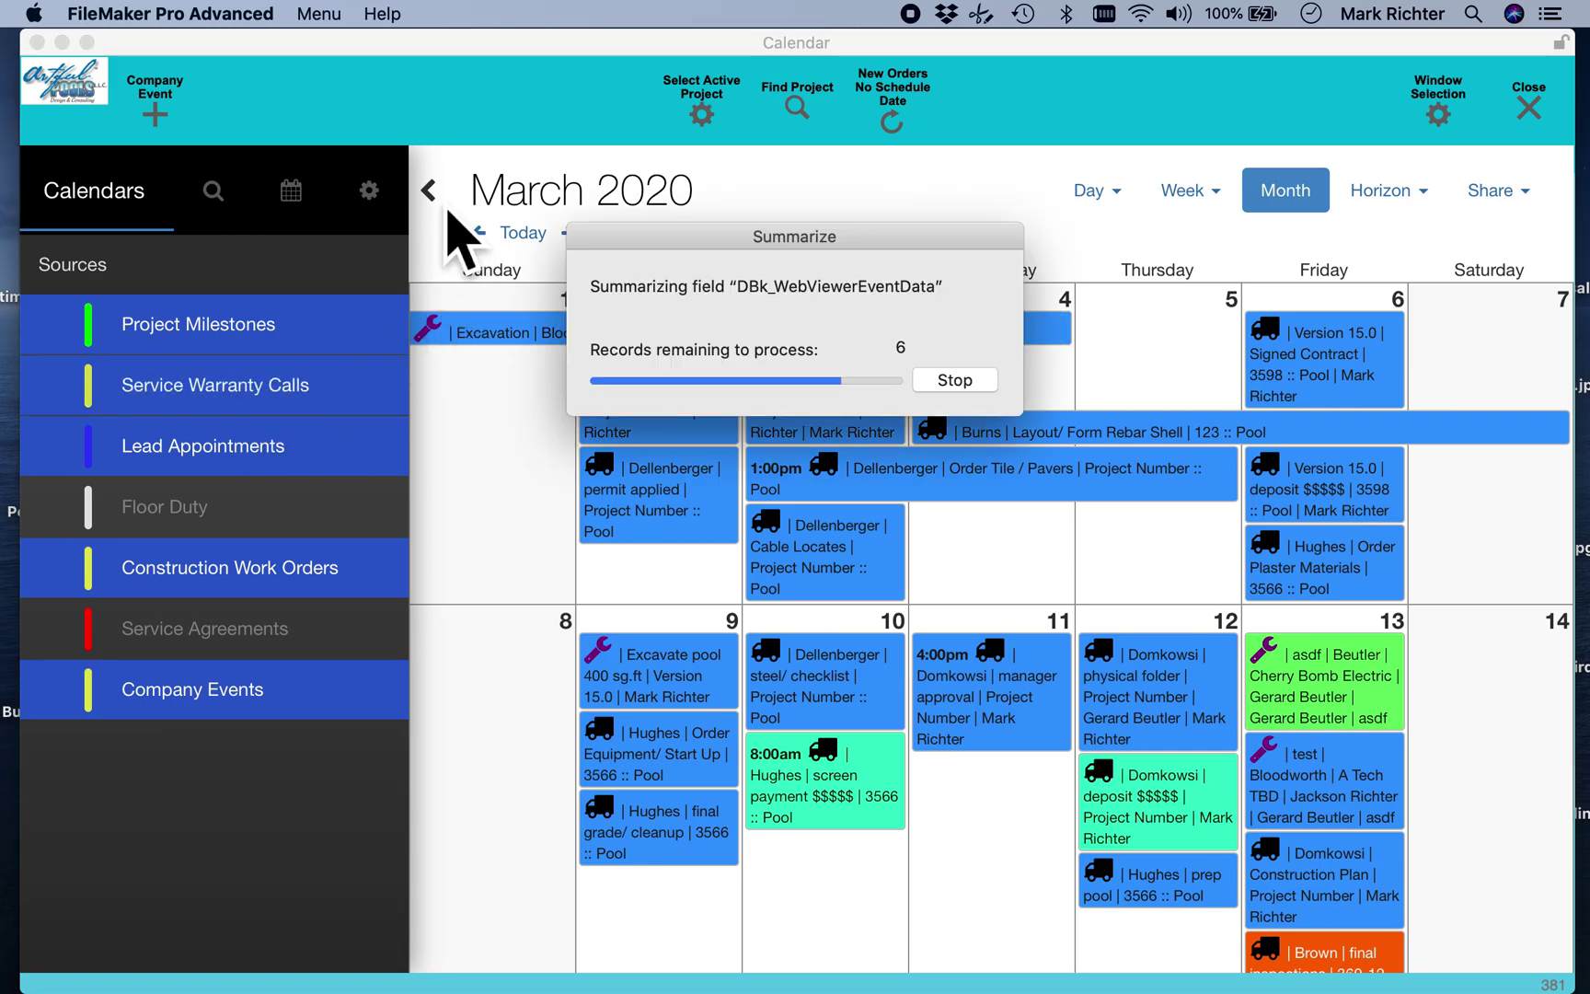
click(459, 215)
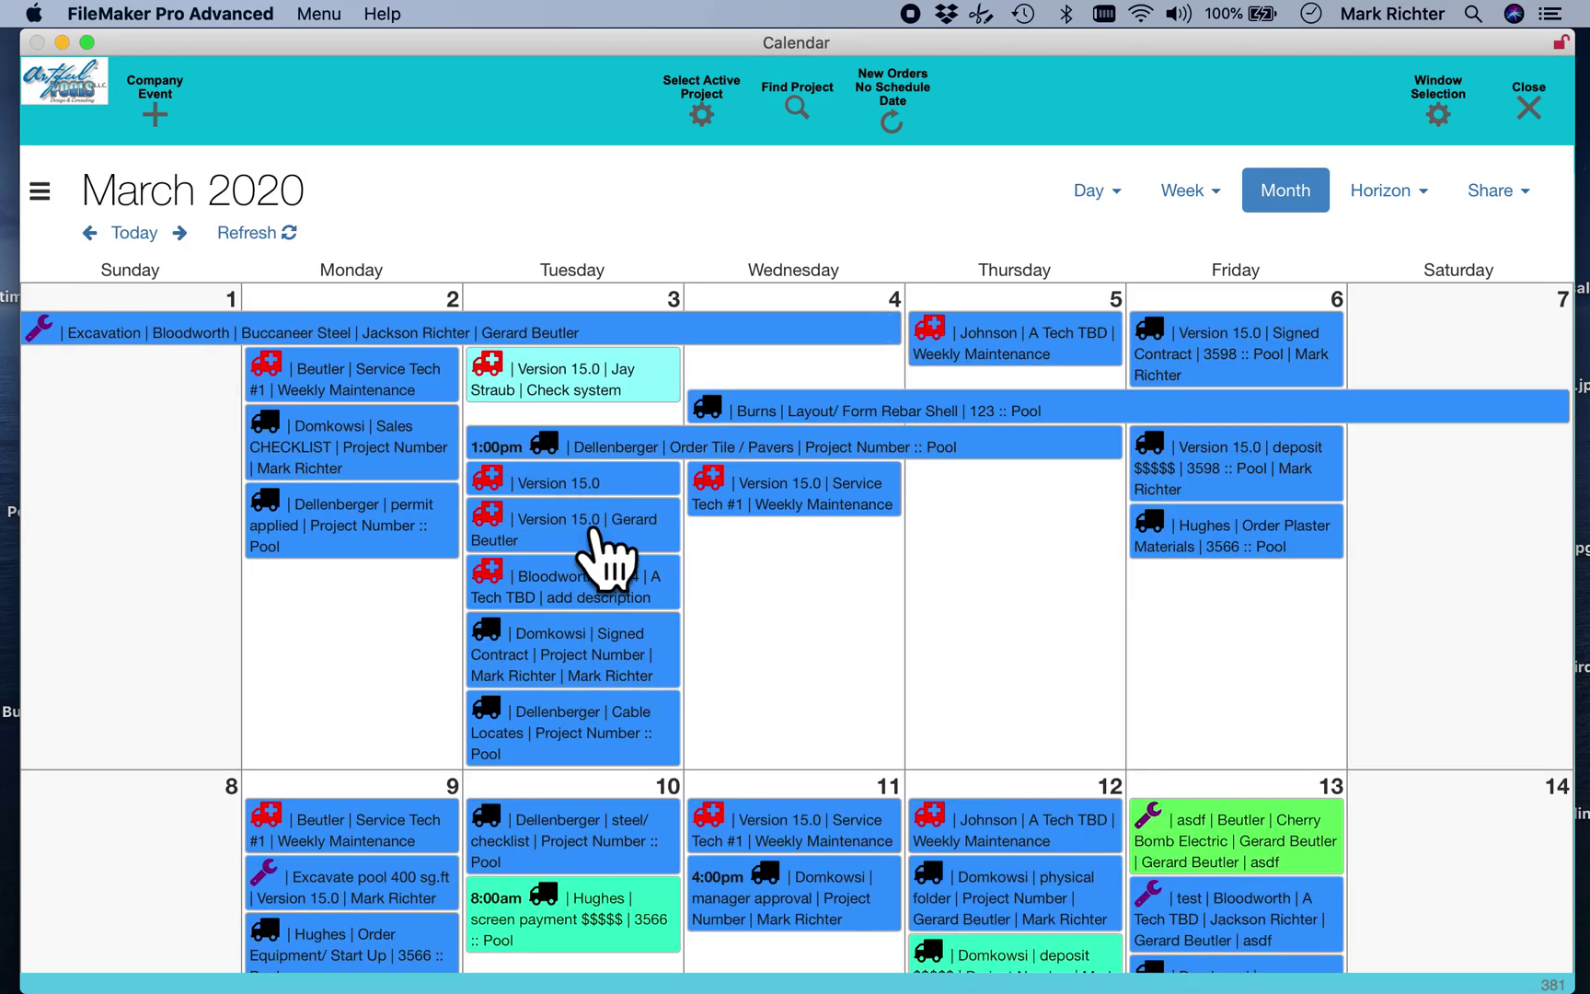
scroll(635, 681, down, 5)
scroll(635, 699, down, 8)
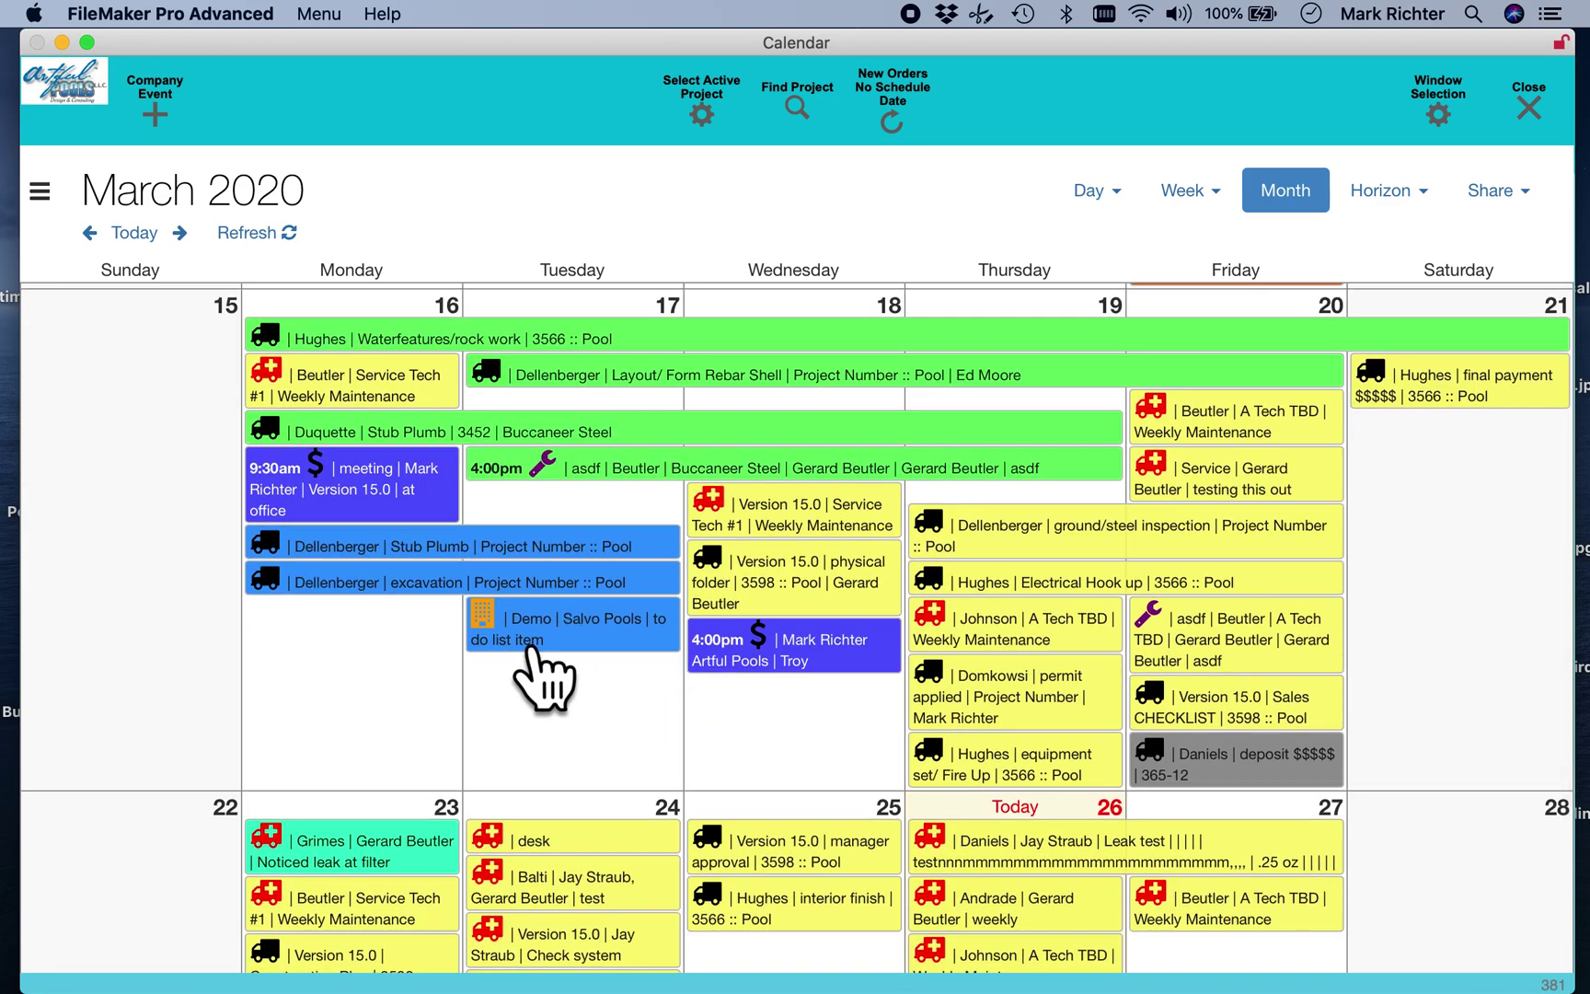
Step: View the details of the Demo to-do company event on March 17, close them and return to the start of March
click(609, 641)
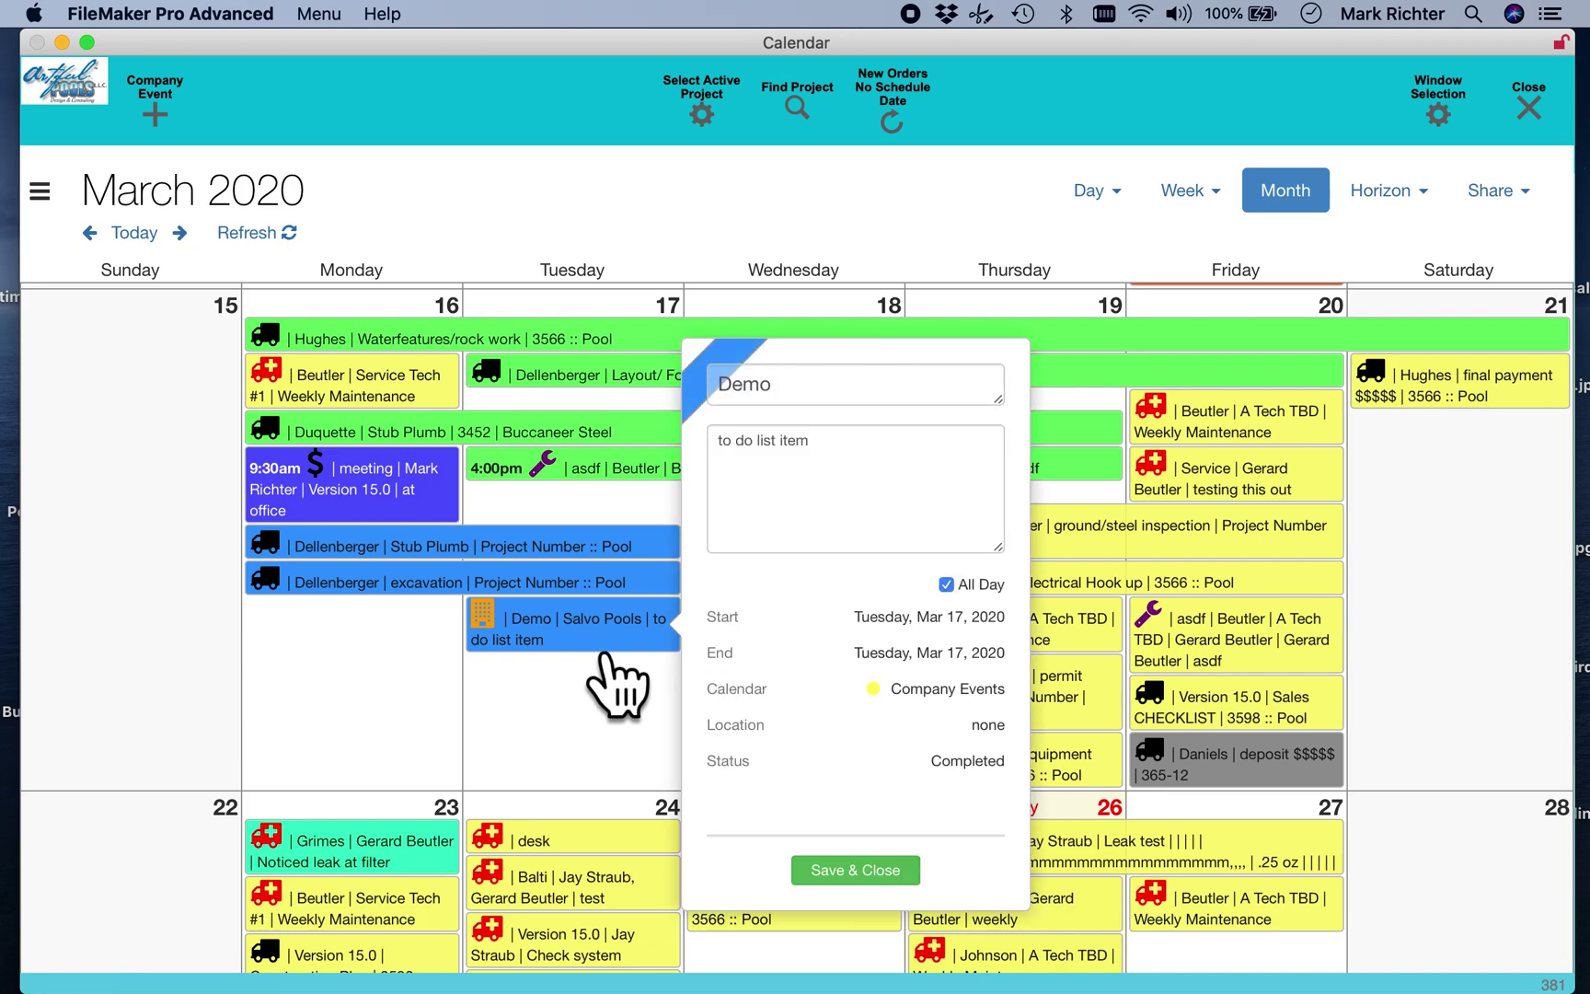
click(604, 745)
scroll(589, 695, up, 1)
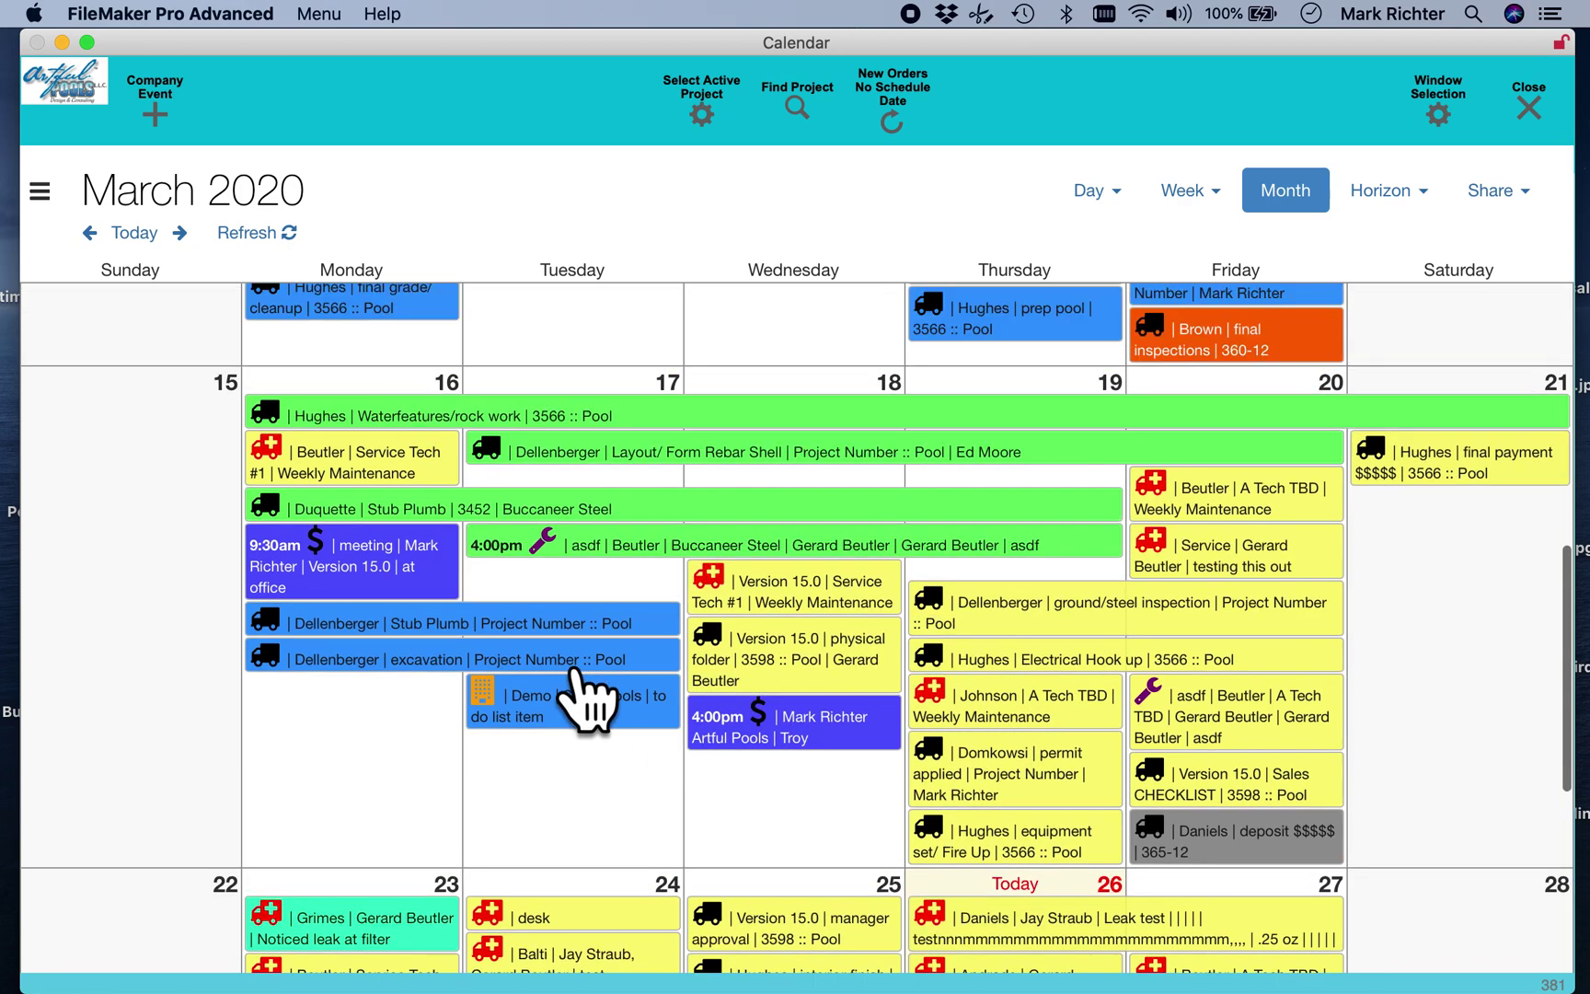
scroll(565, 572, up, 3)
scroll(561, 564, up, 5)
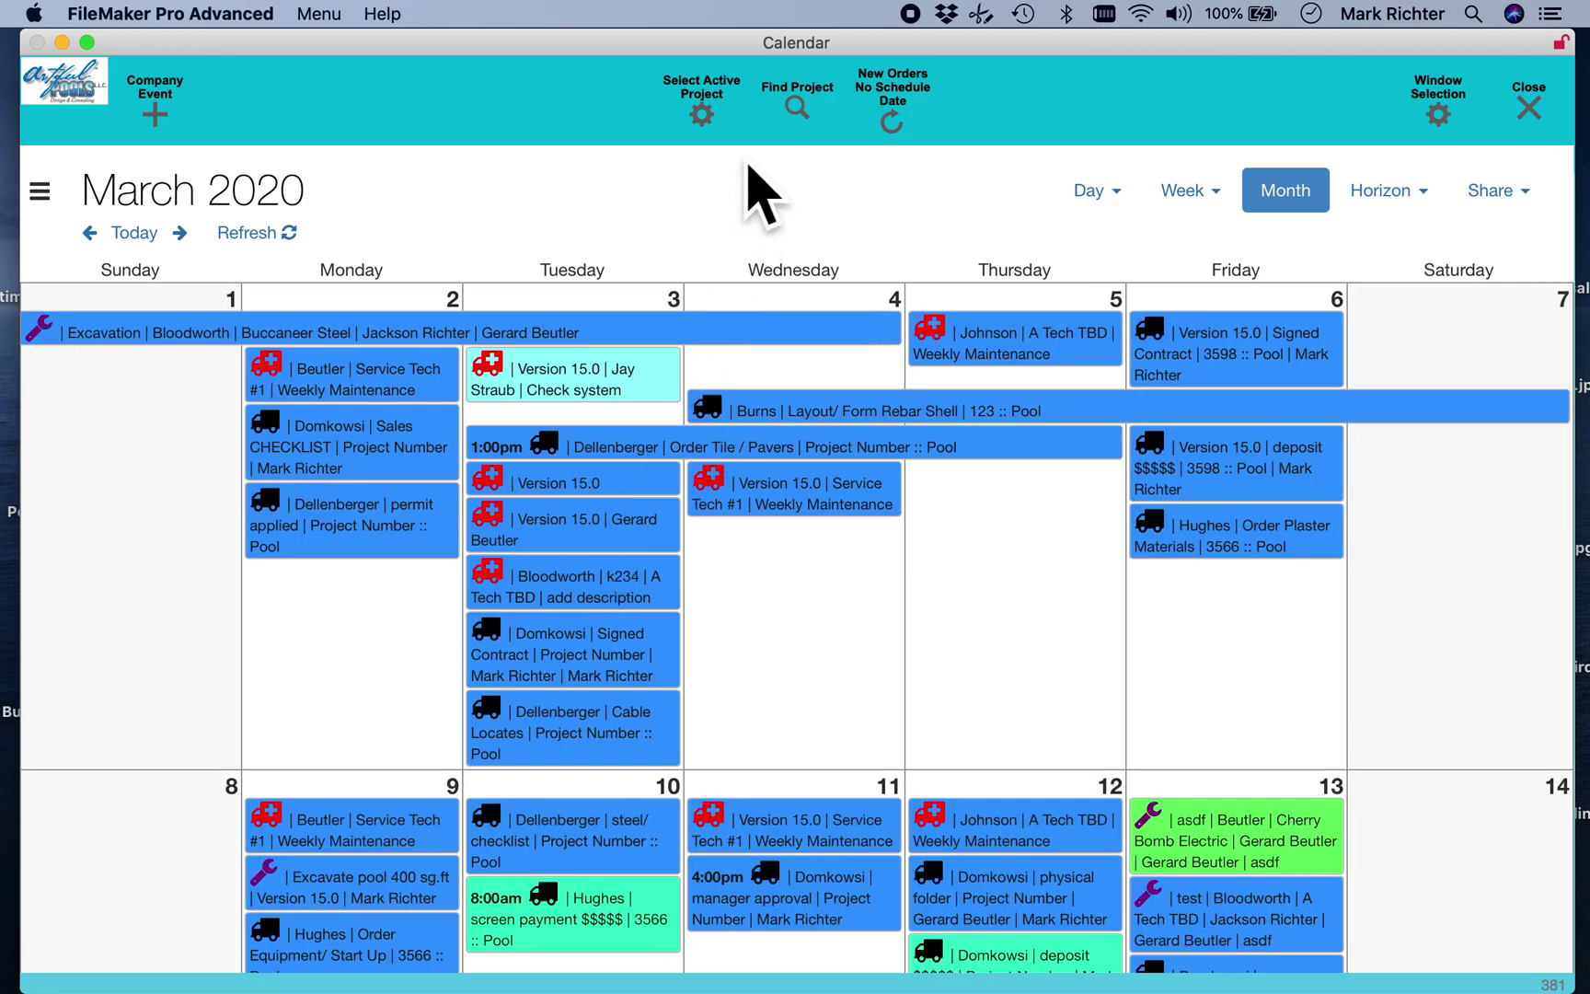
Step: Look at the calendar's active project selection list and the Find Project criteria, closing each without choosing a project
click(719, 130)
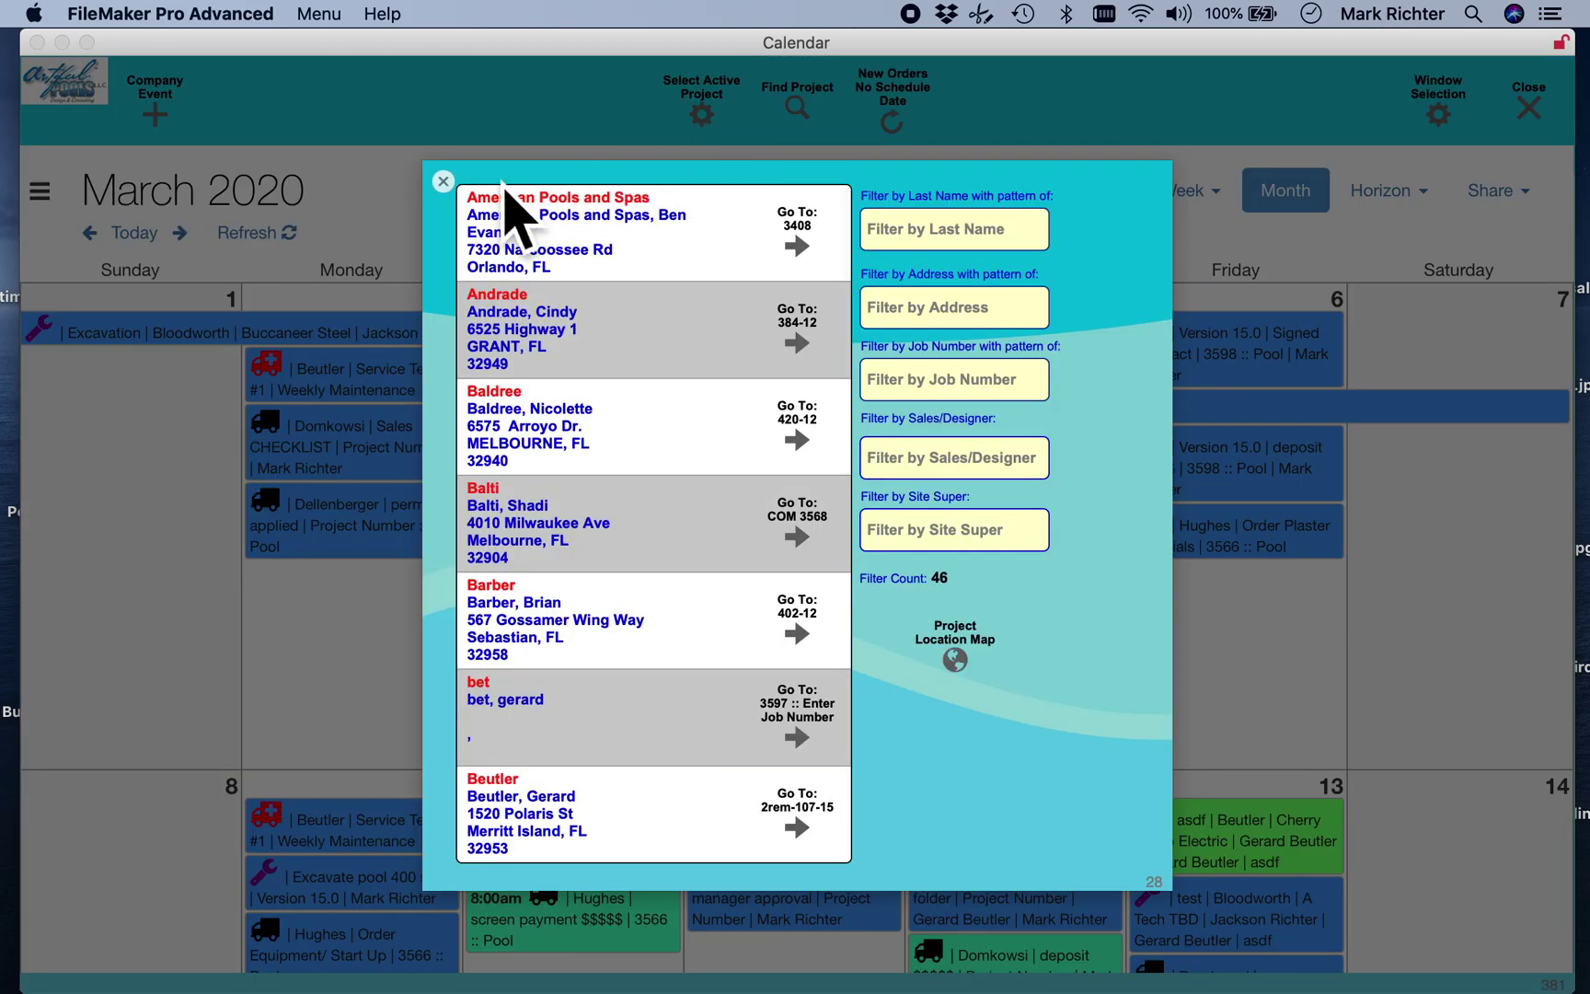
click(444, 183)
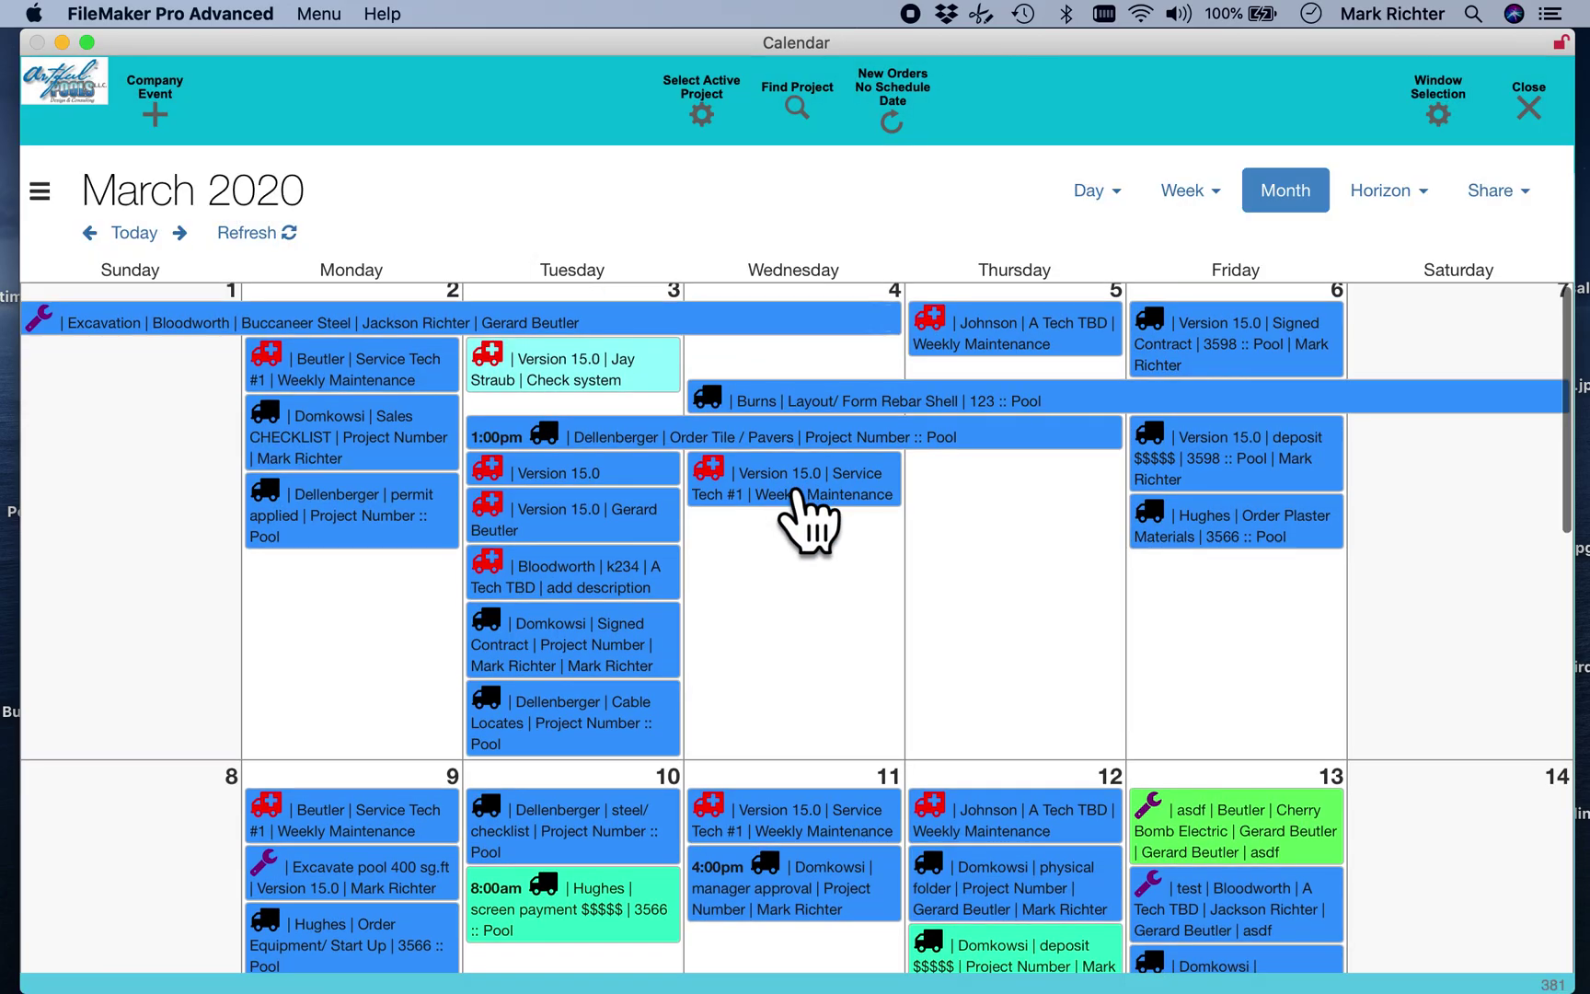
click(813, 129)
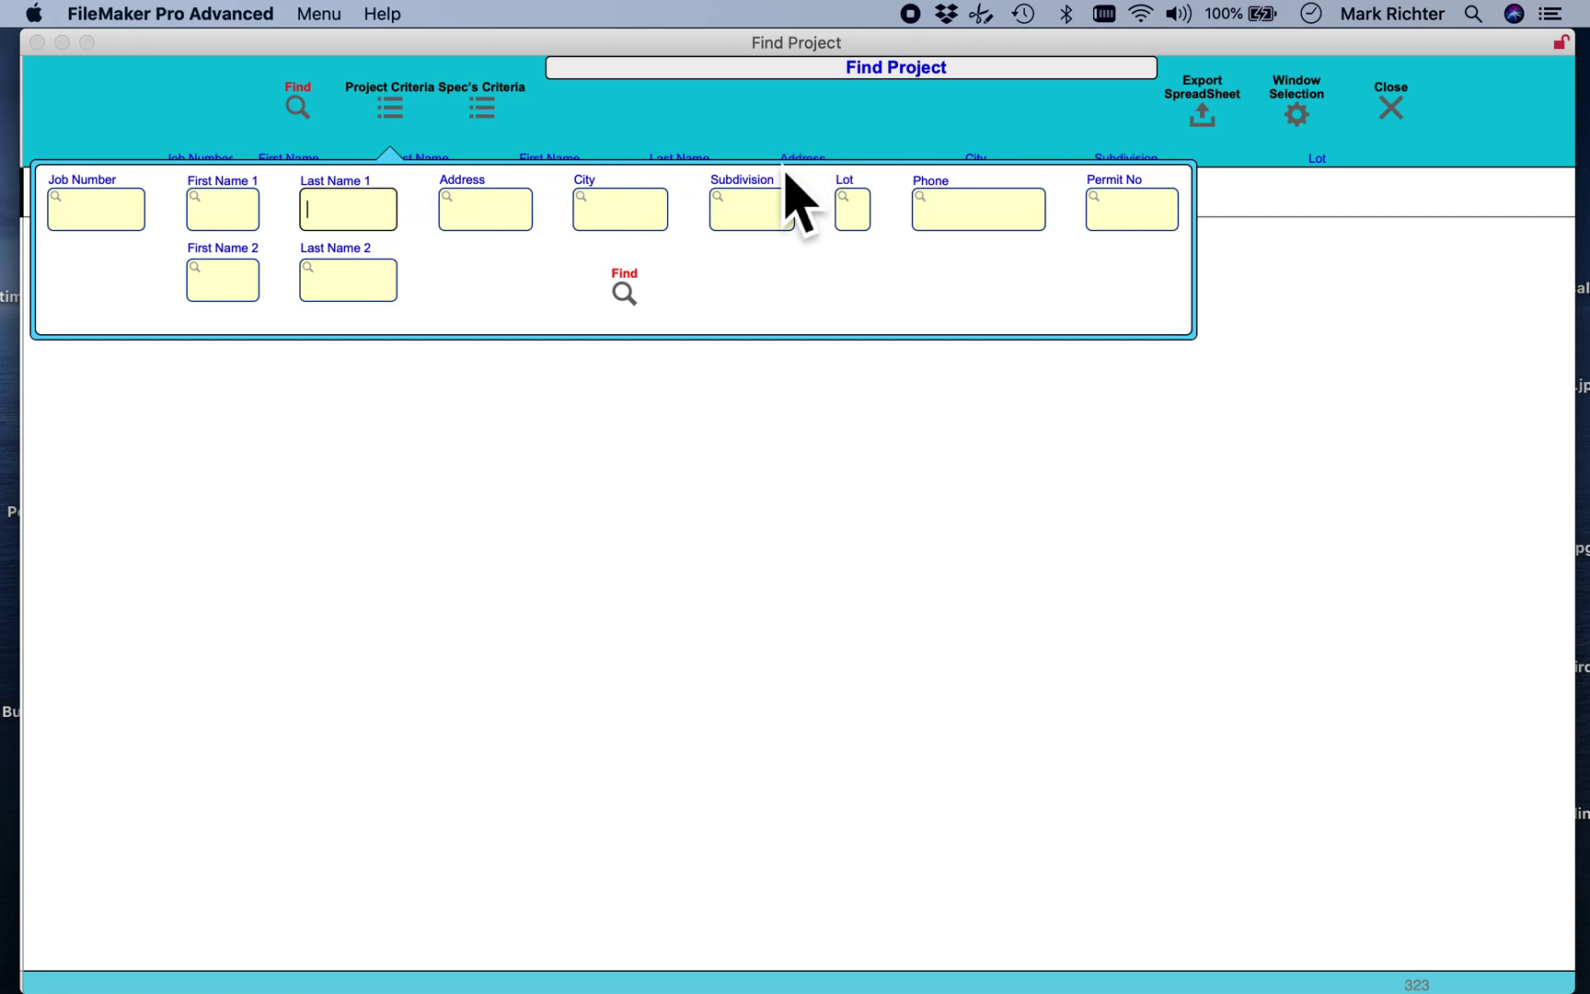
click(1393, 129)
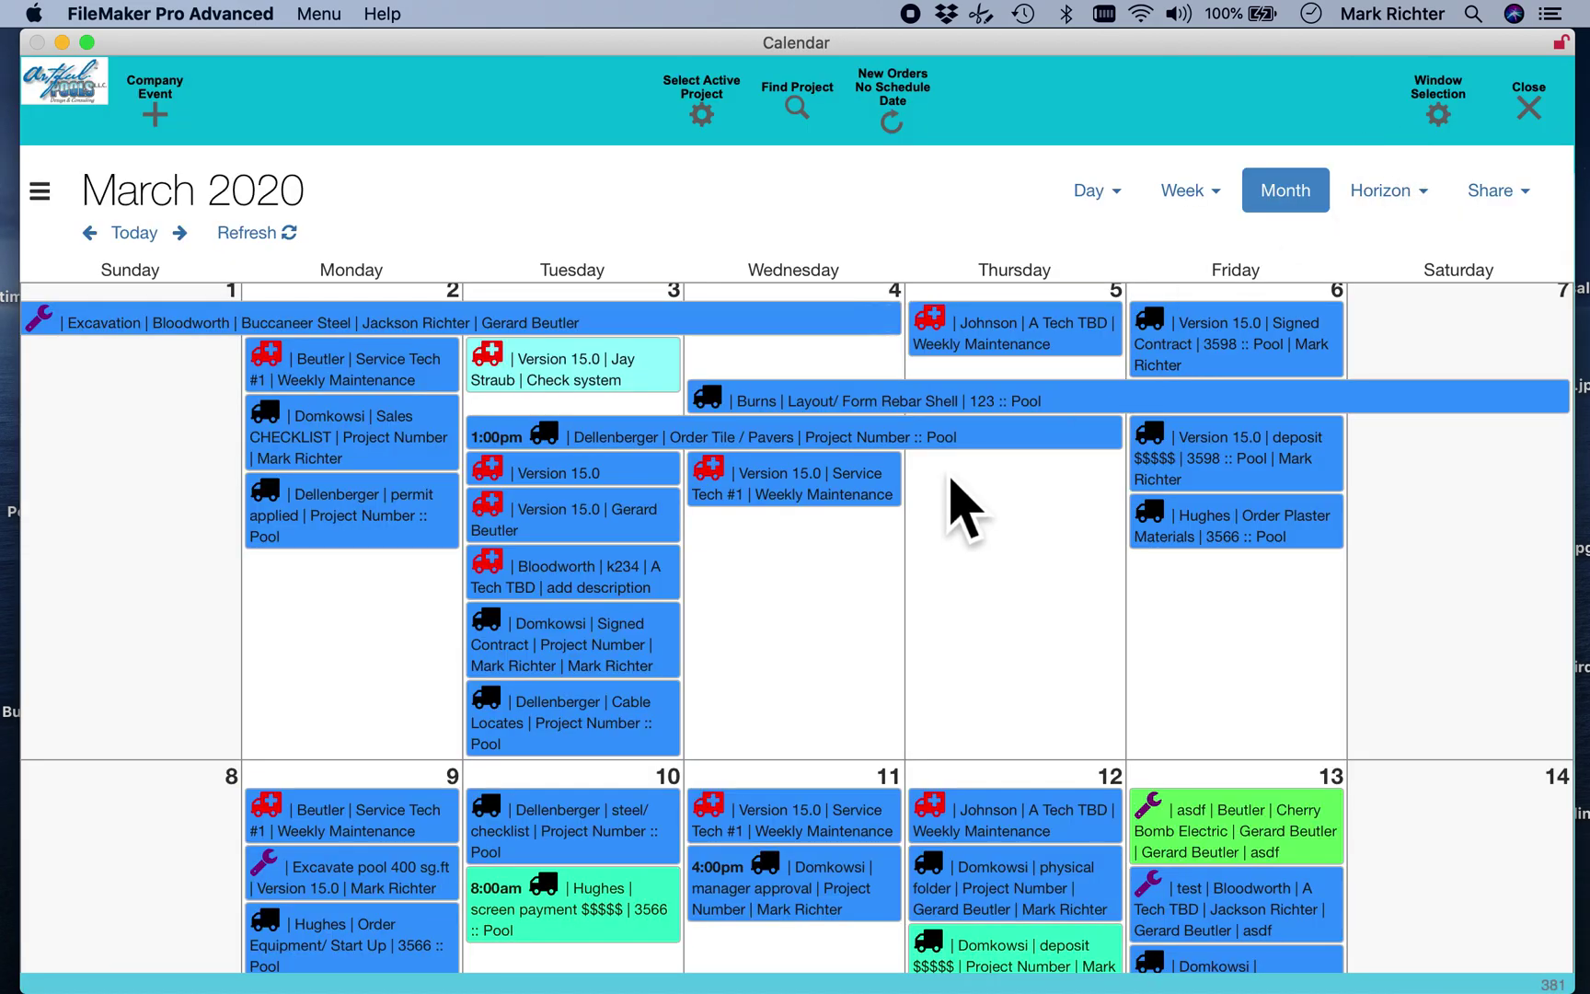
Step: Select the adjacent pair of service calls and the Signed Contract event on March 3, and move all three together to March 4
scroll(961, 511, down, 1)
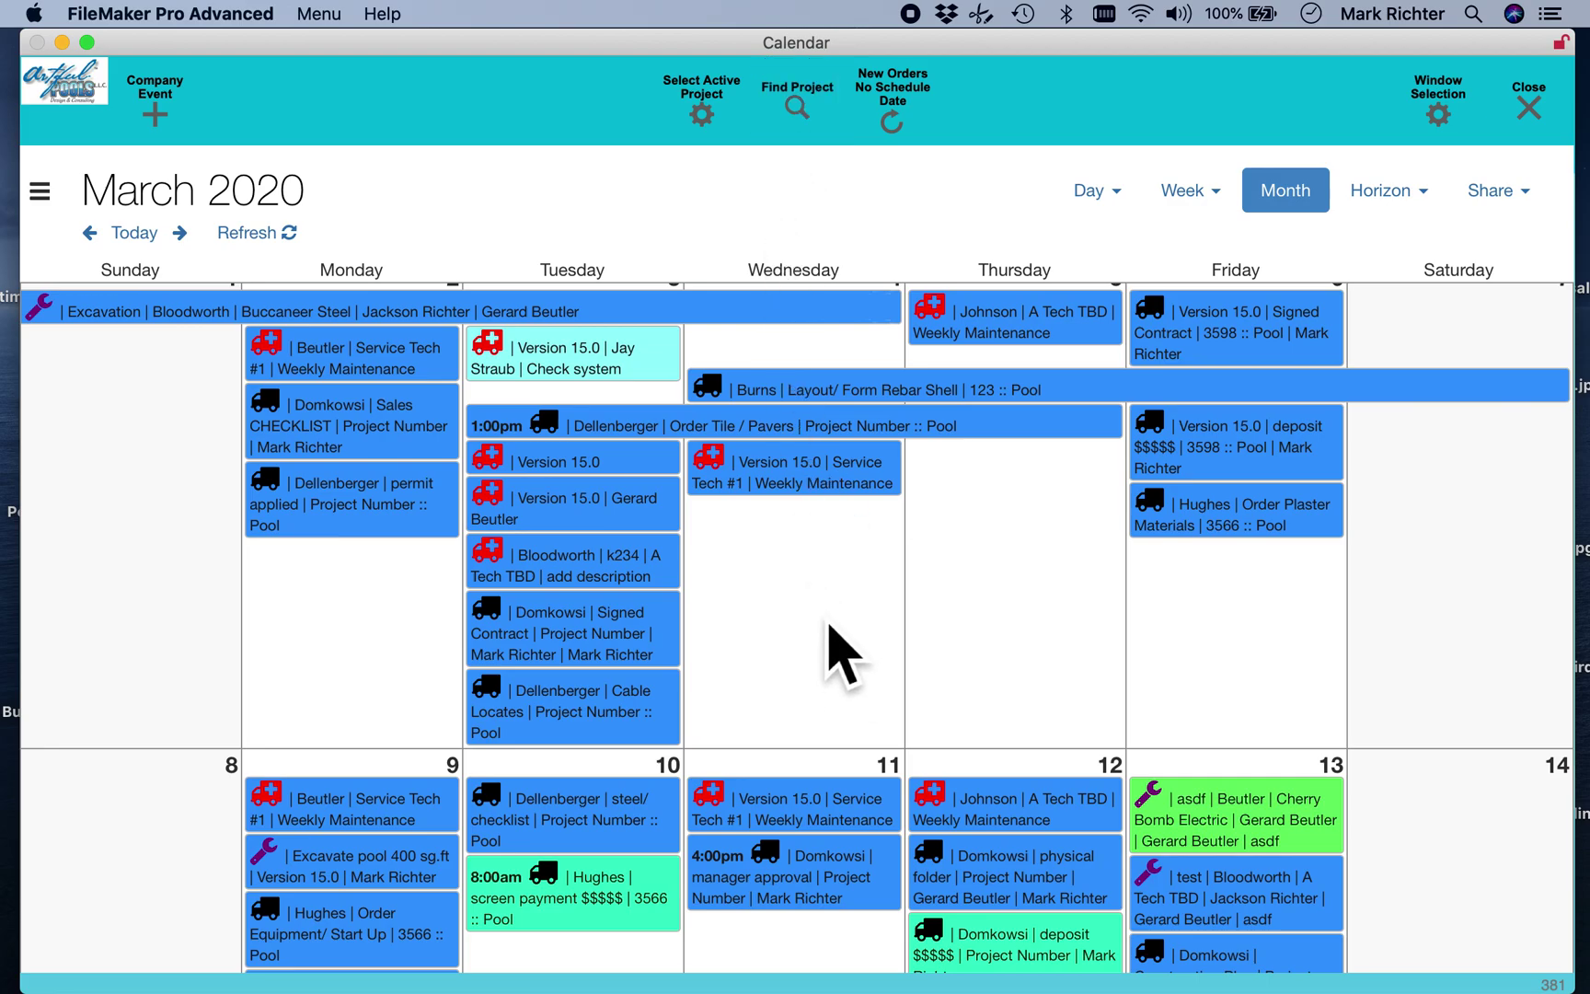
scroll(851, 630, down, 2)
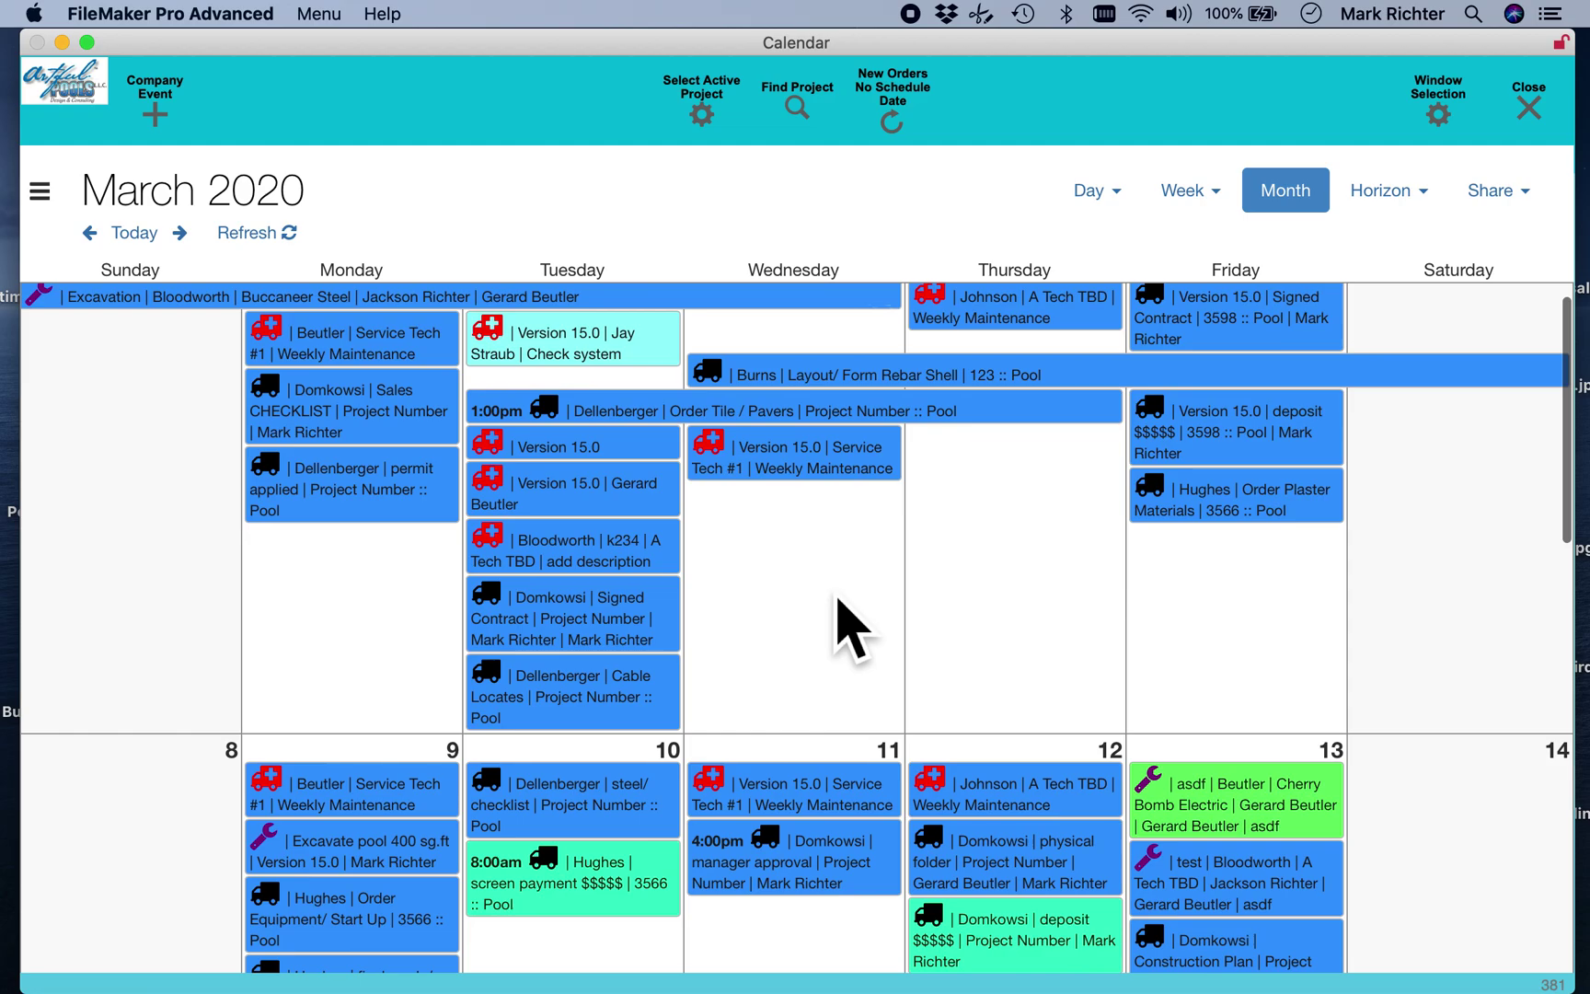
scroll(848, 628, down, 2)
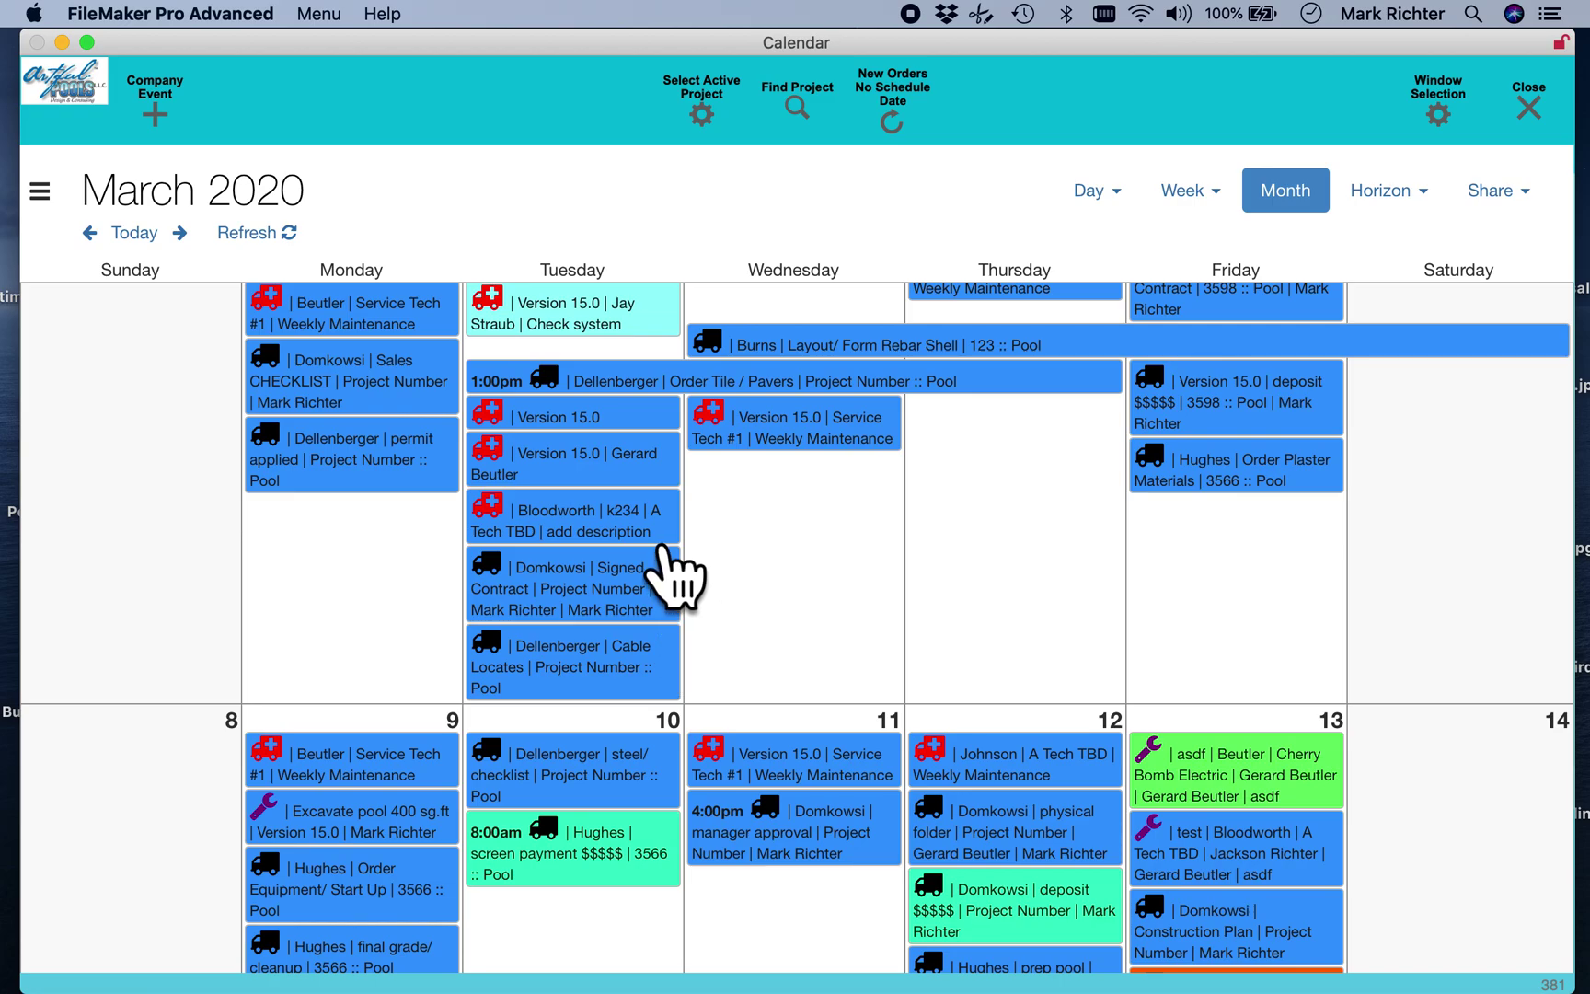
click(675, 486)
shift+click(644, 522)
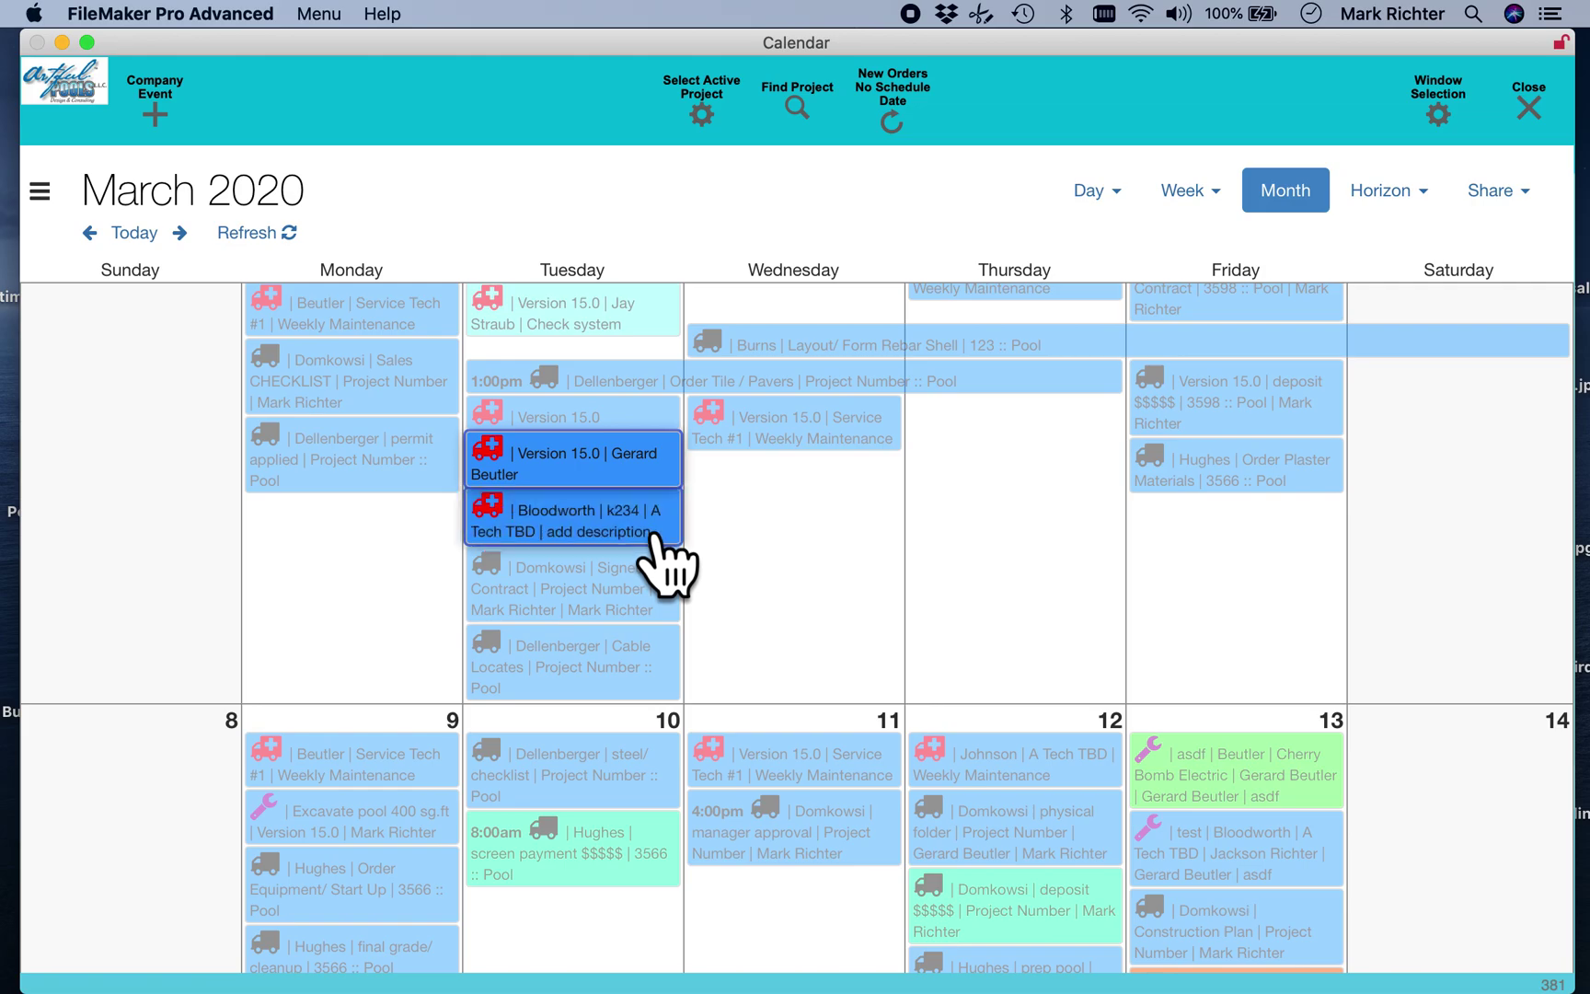
shift+click(650, 613)
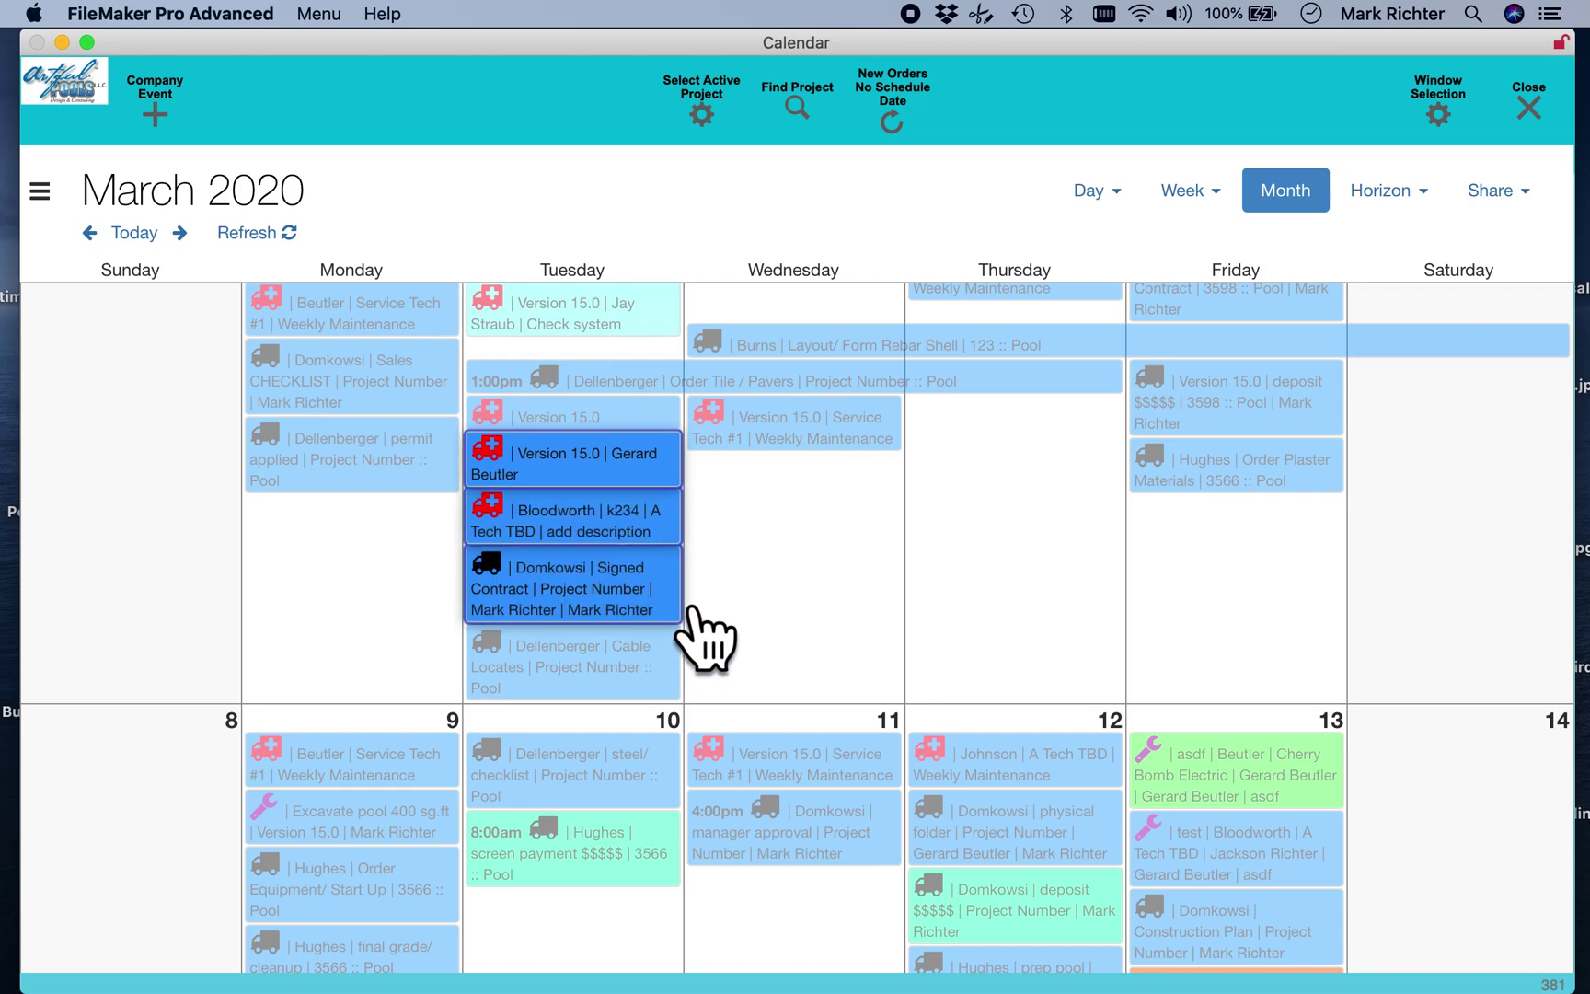
drag(690, 609, 889, 585)
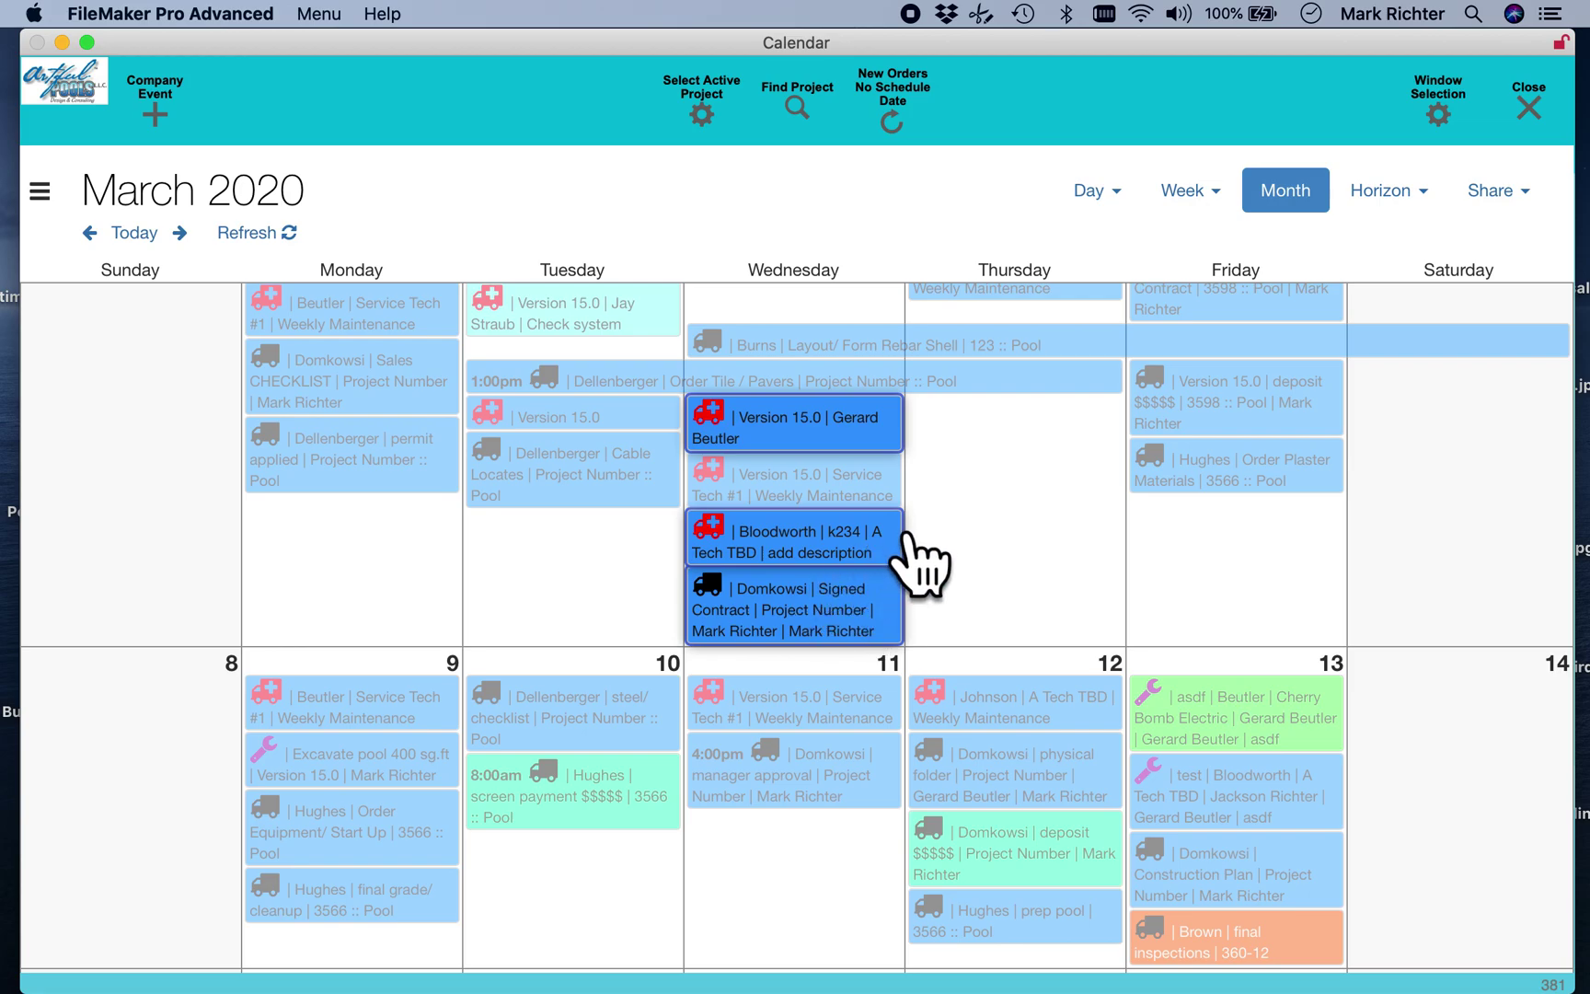
click(635, 535)
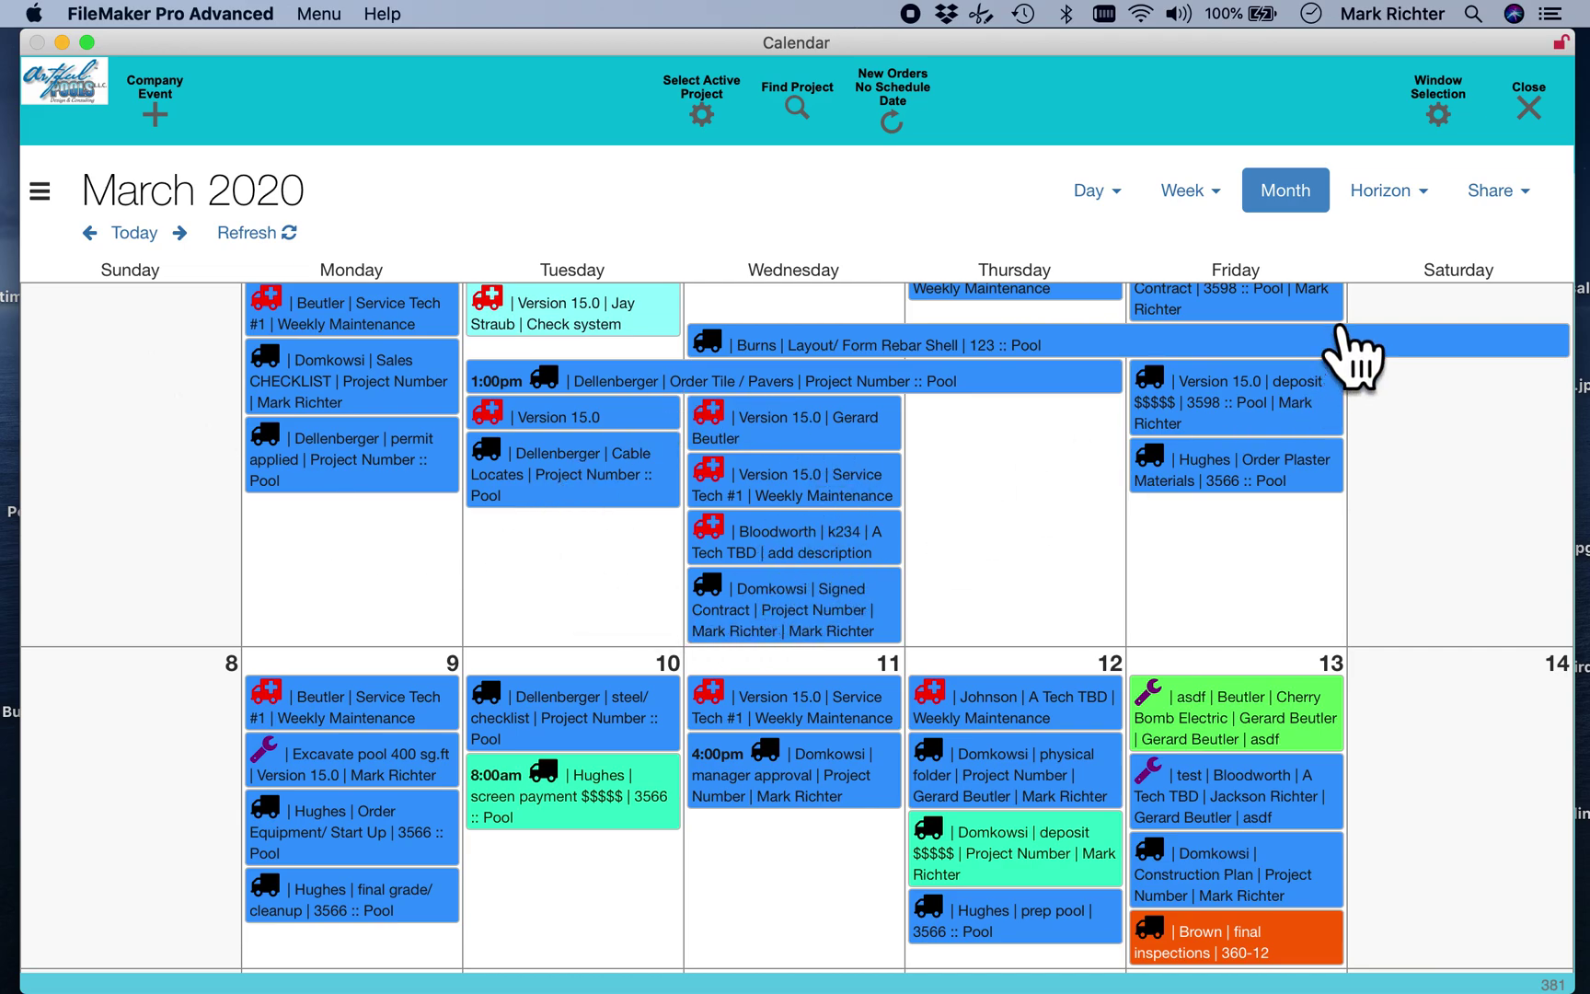
Step: Switch the calendar to the Horizon List view, review the 14-day timeline and close the calendar
click(1413, 212)
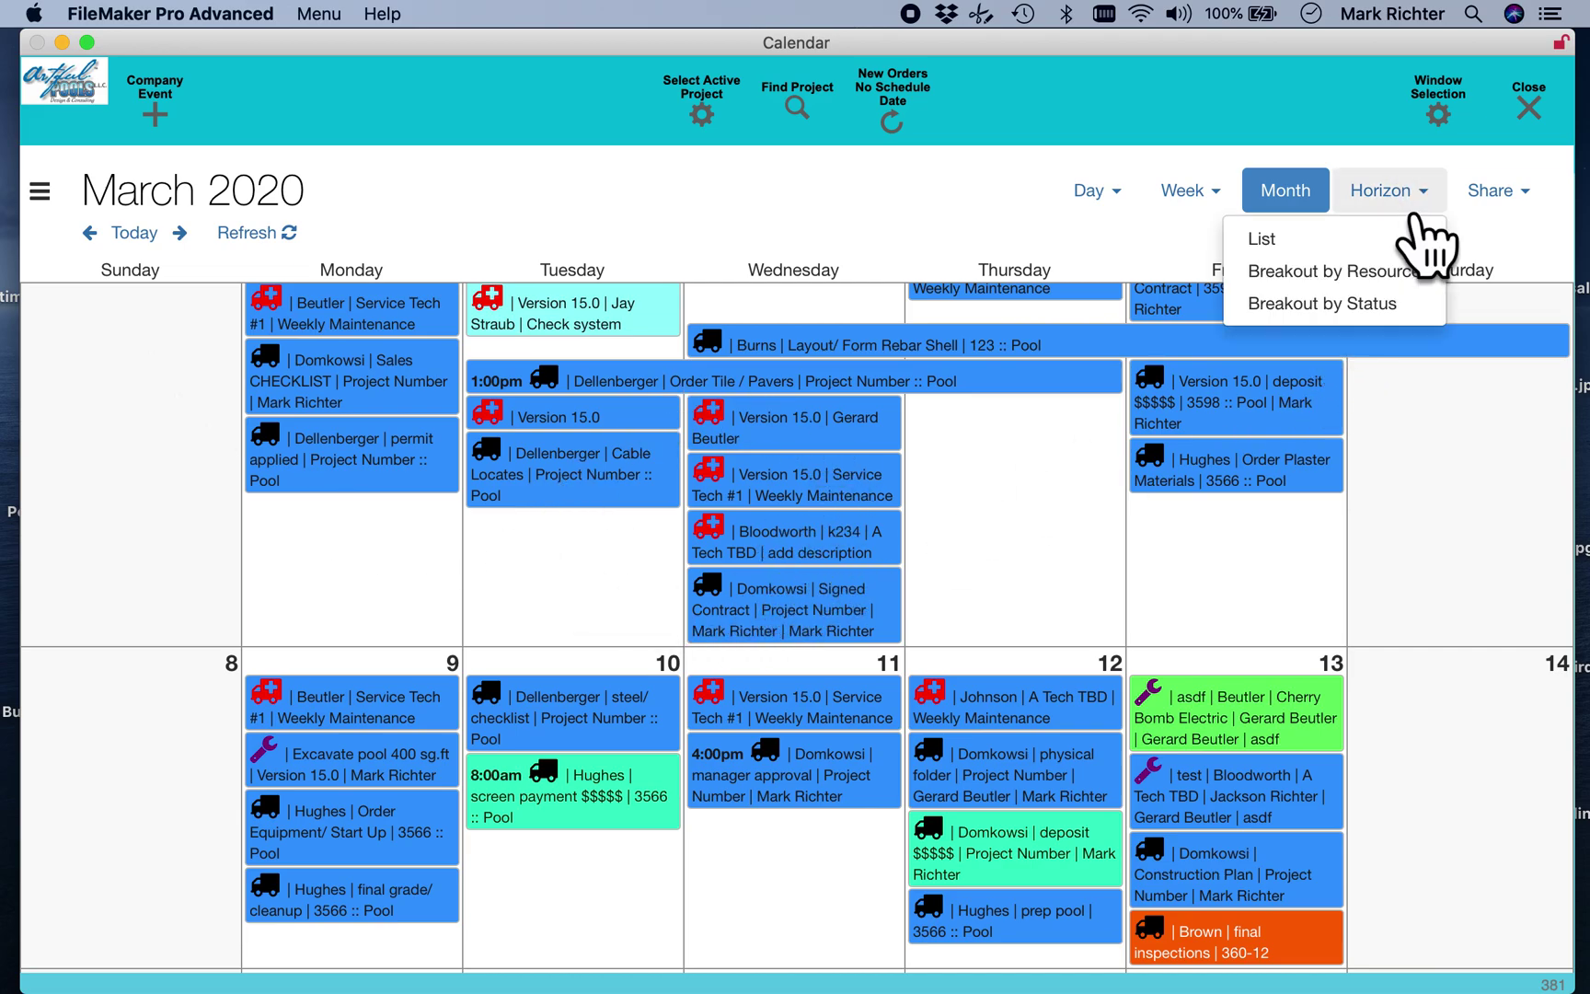
click(1302, 247)
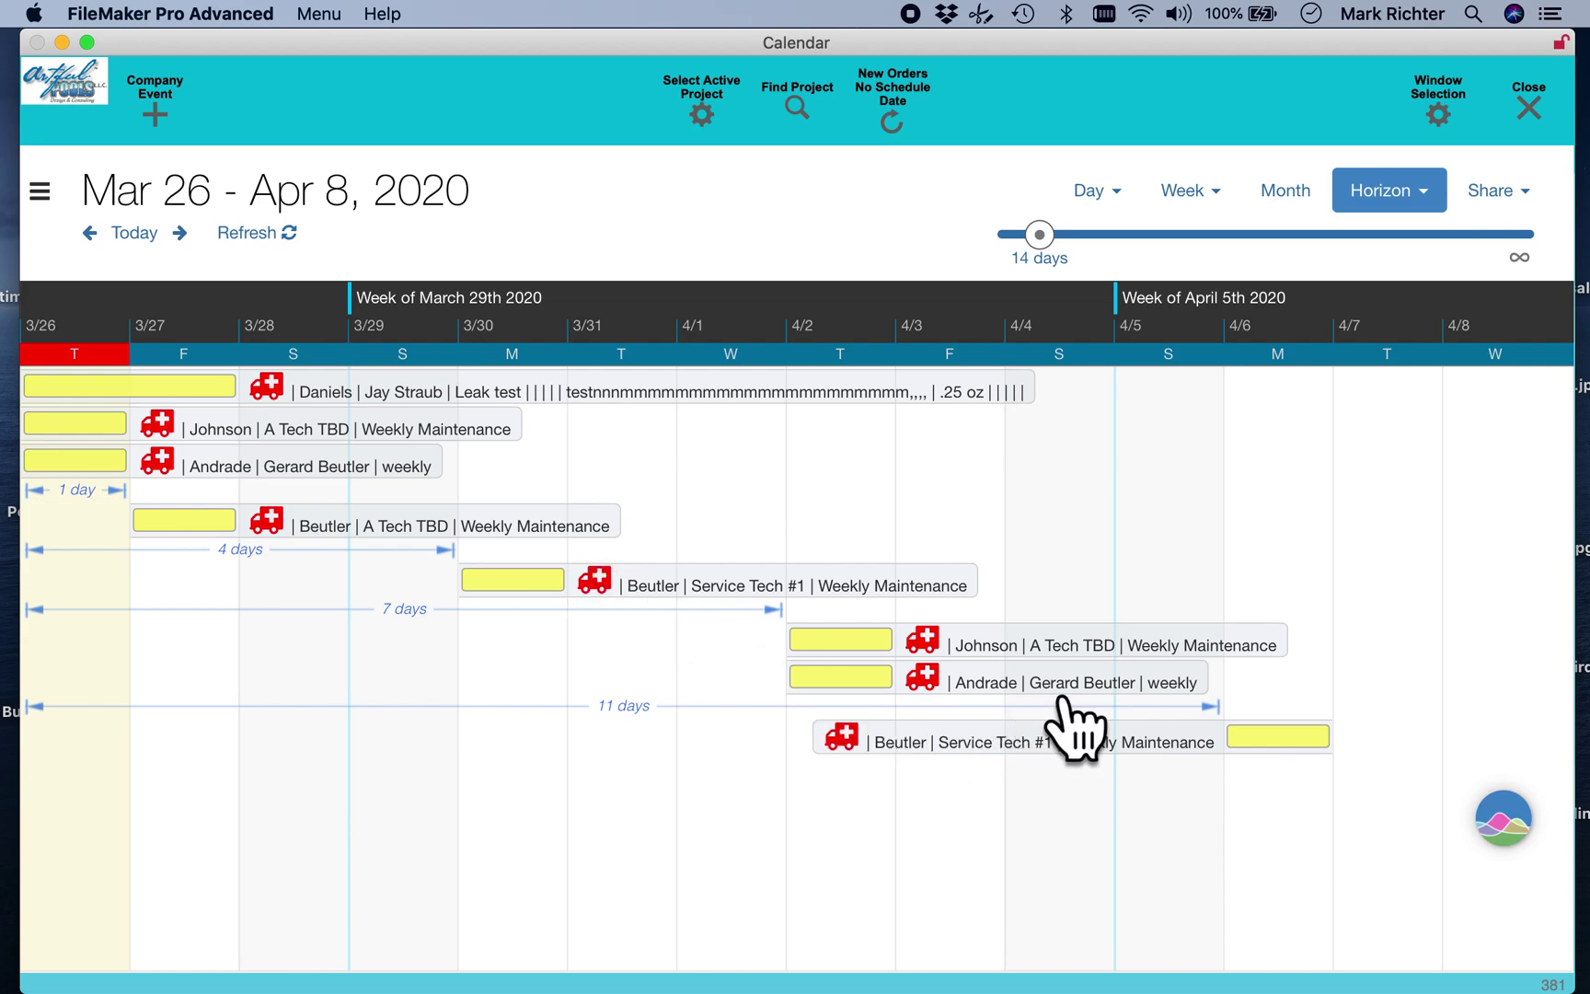
click(1540, 128)
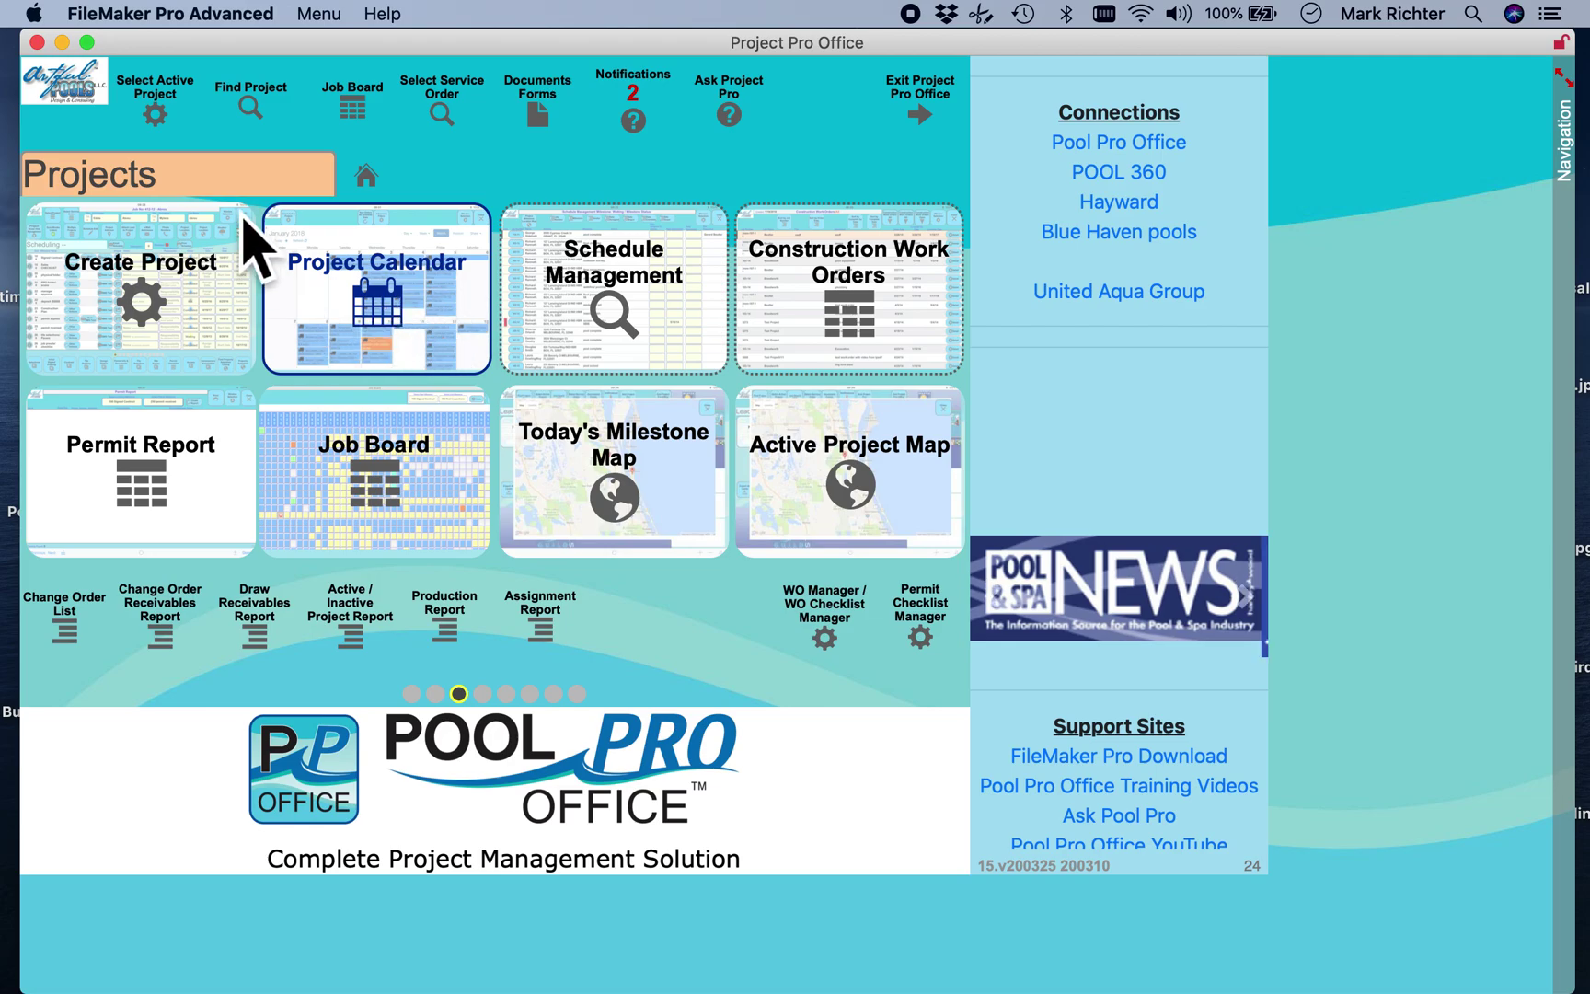
Step: Go to the Service section, open Today's Service Calls and open the detail of the Leak Test service call
click(382, 180)
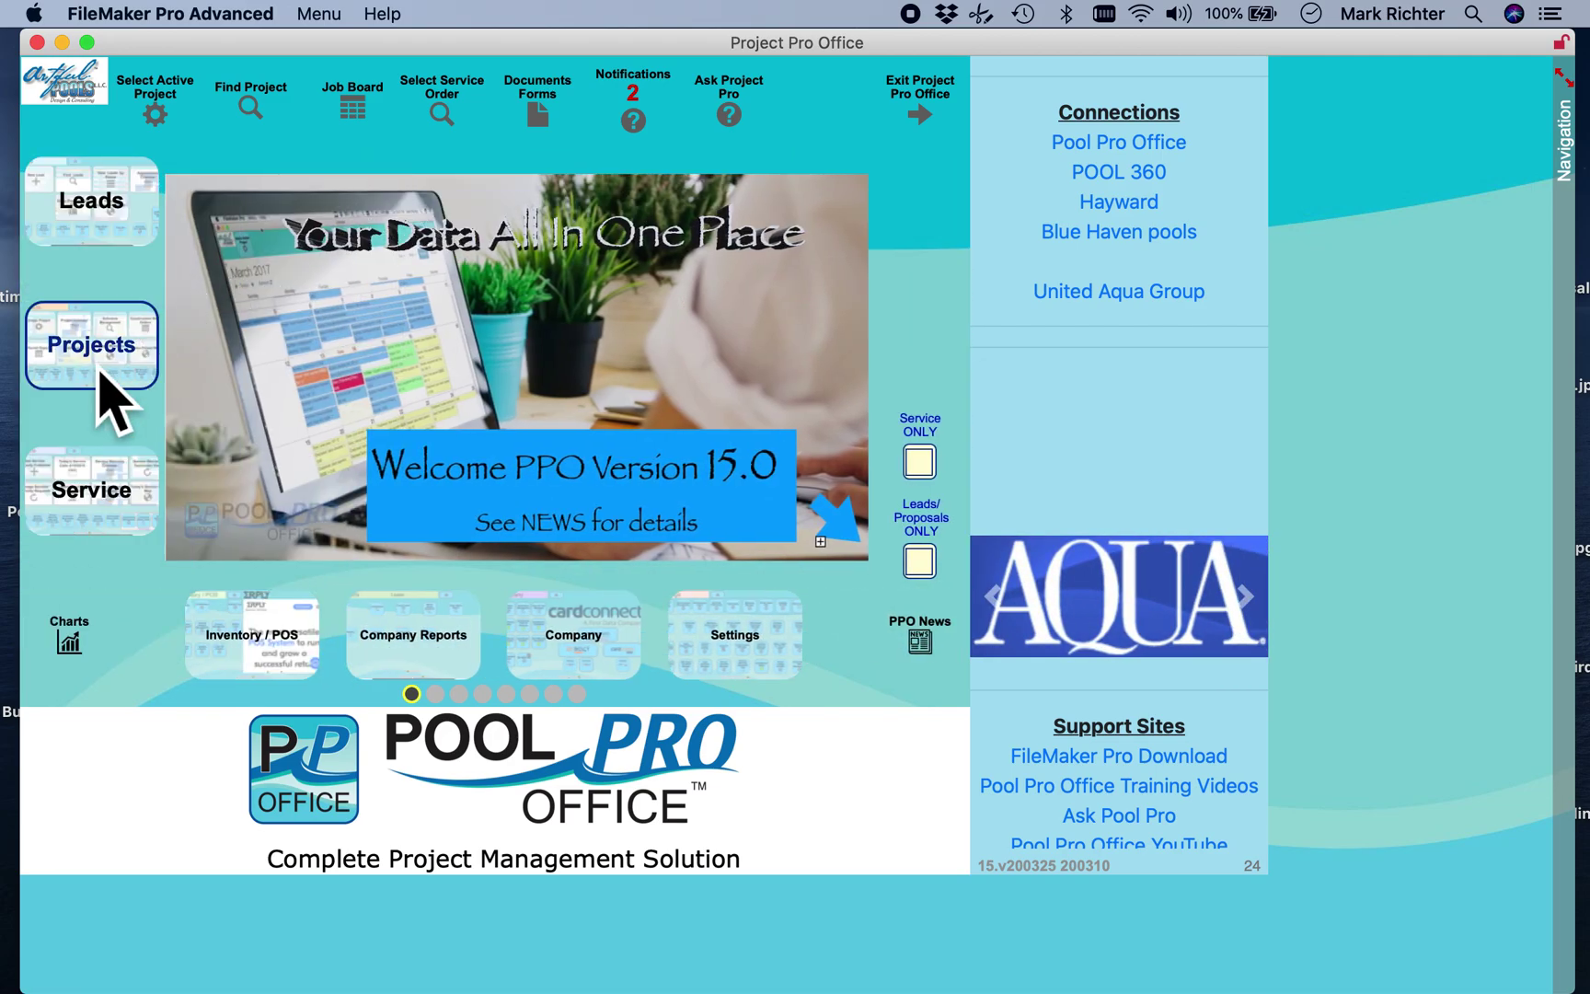
click(95, 516)
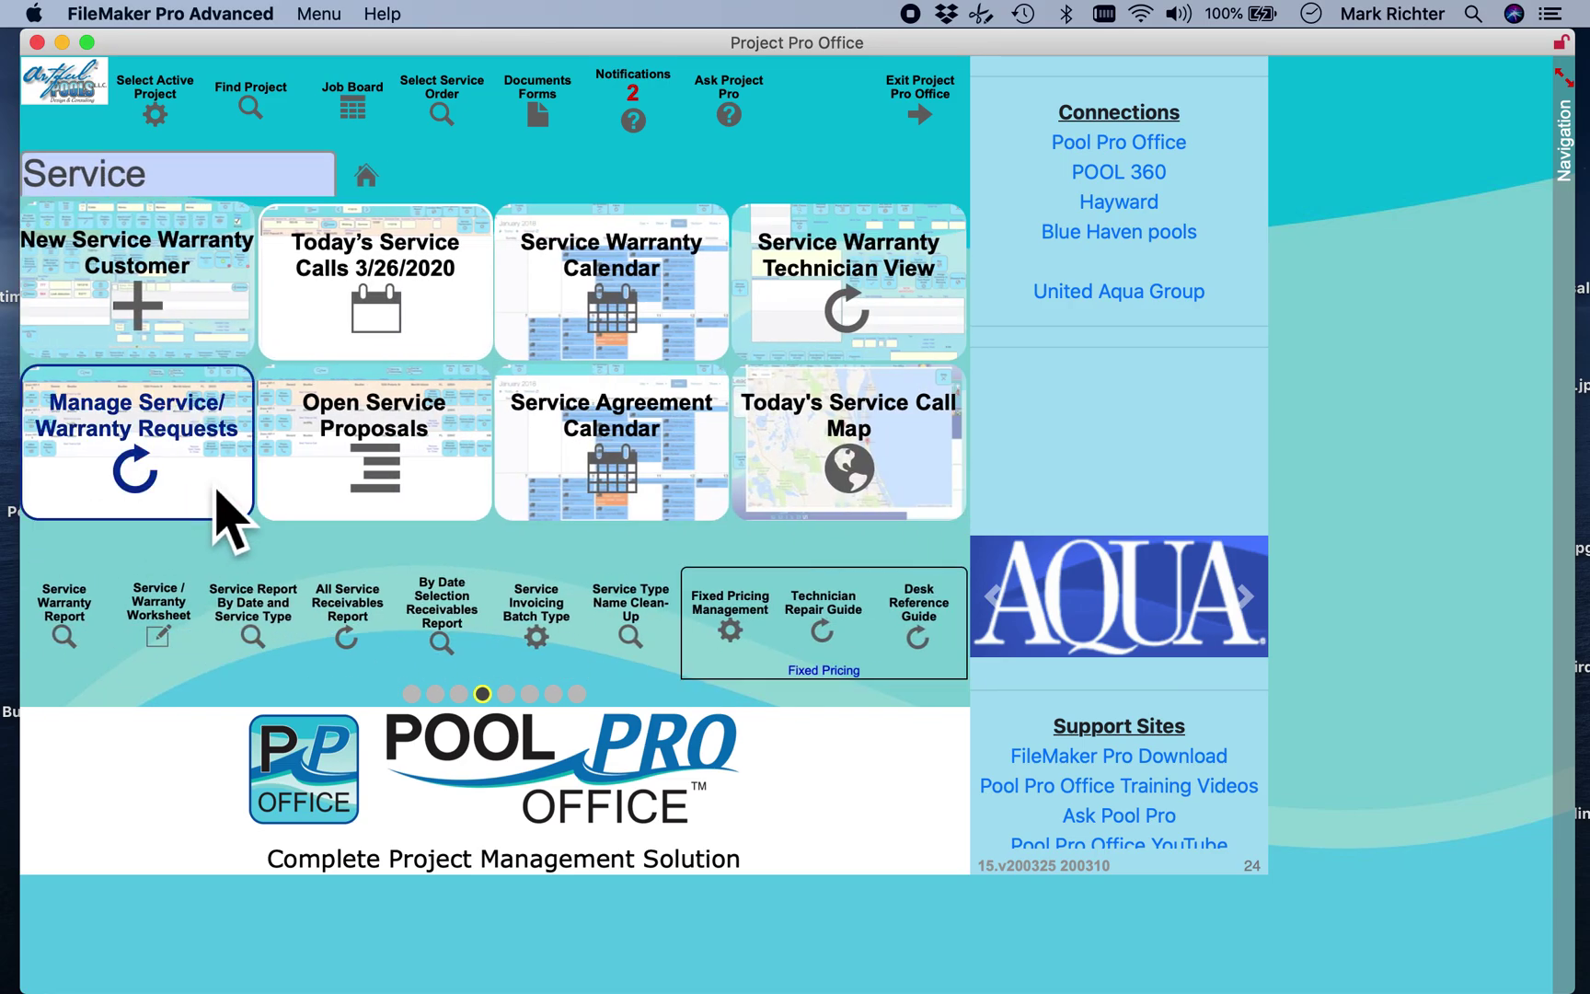
click(452, 311)
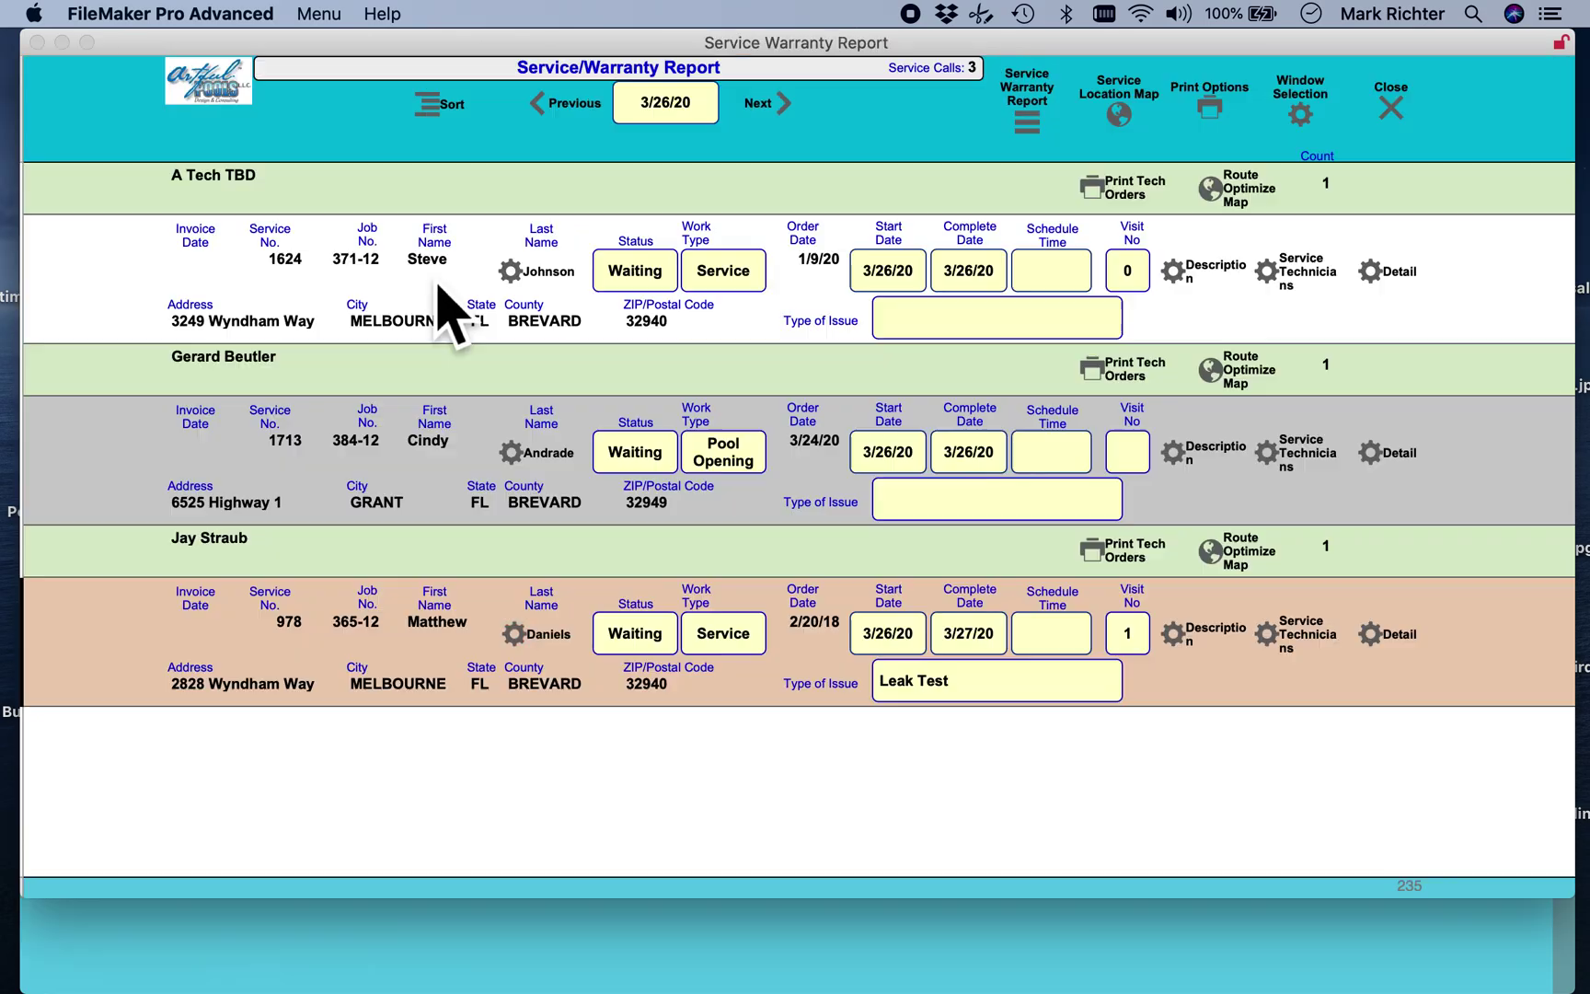
click(1406, 649)
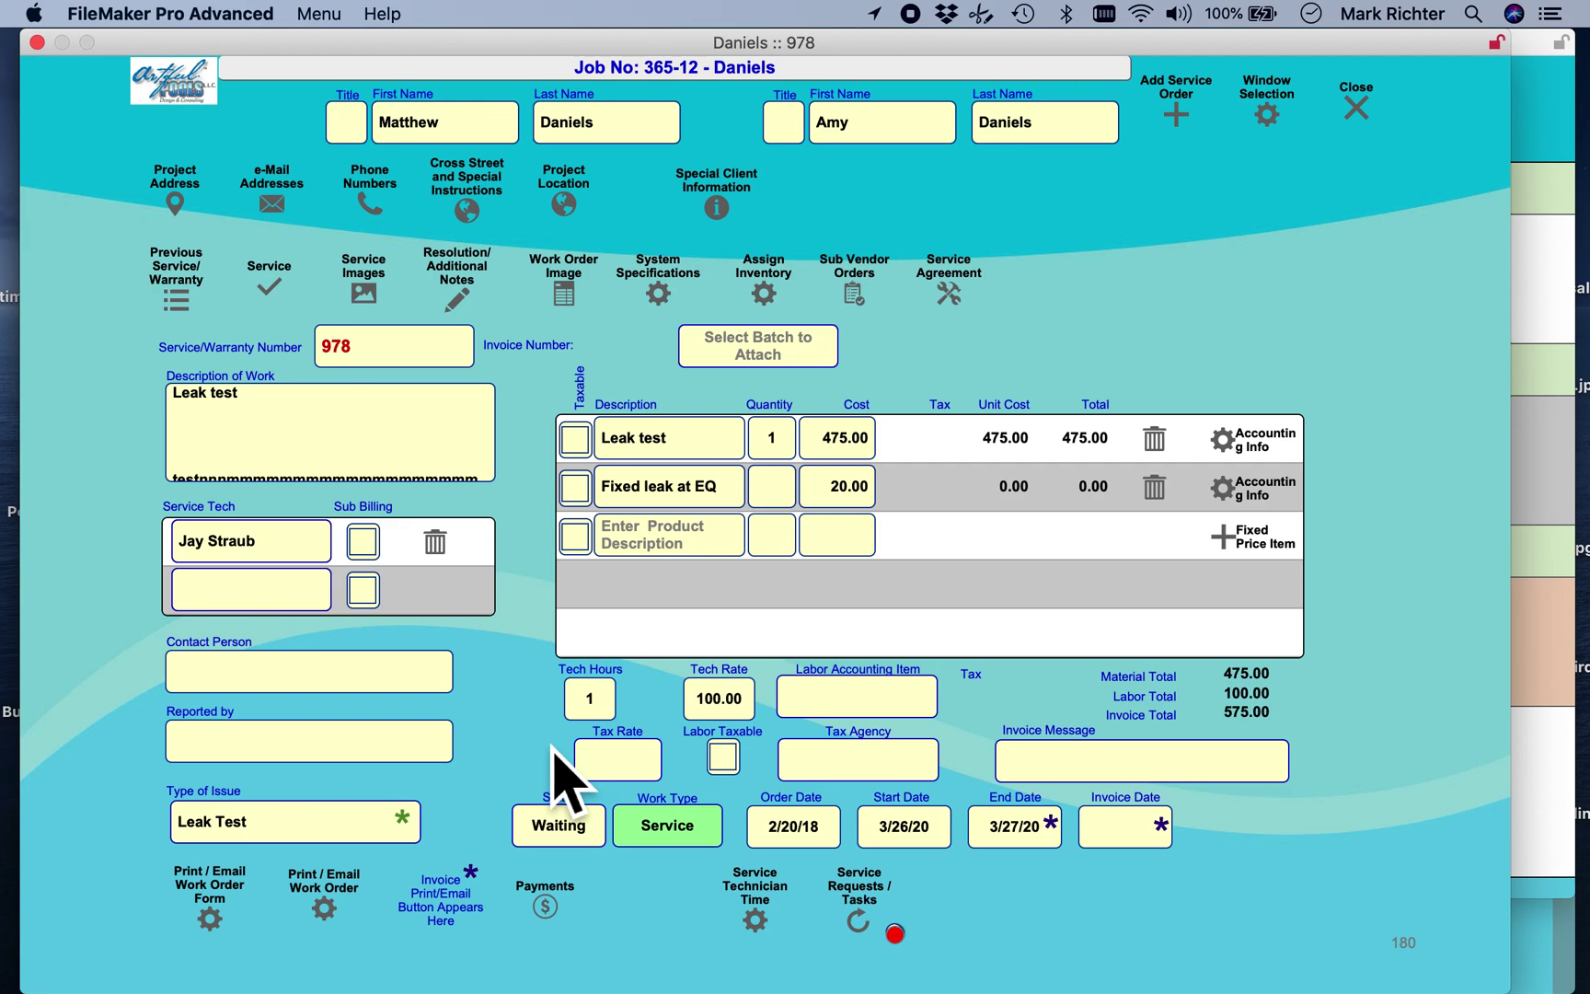
Step: View the Special Client Information note on the service order and close it
click(753, 216)
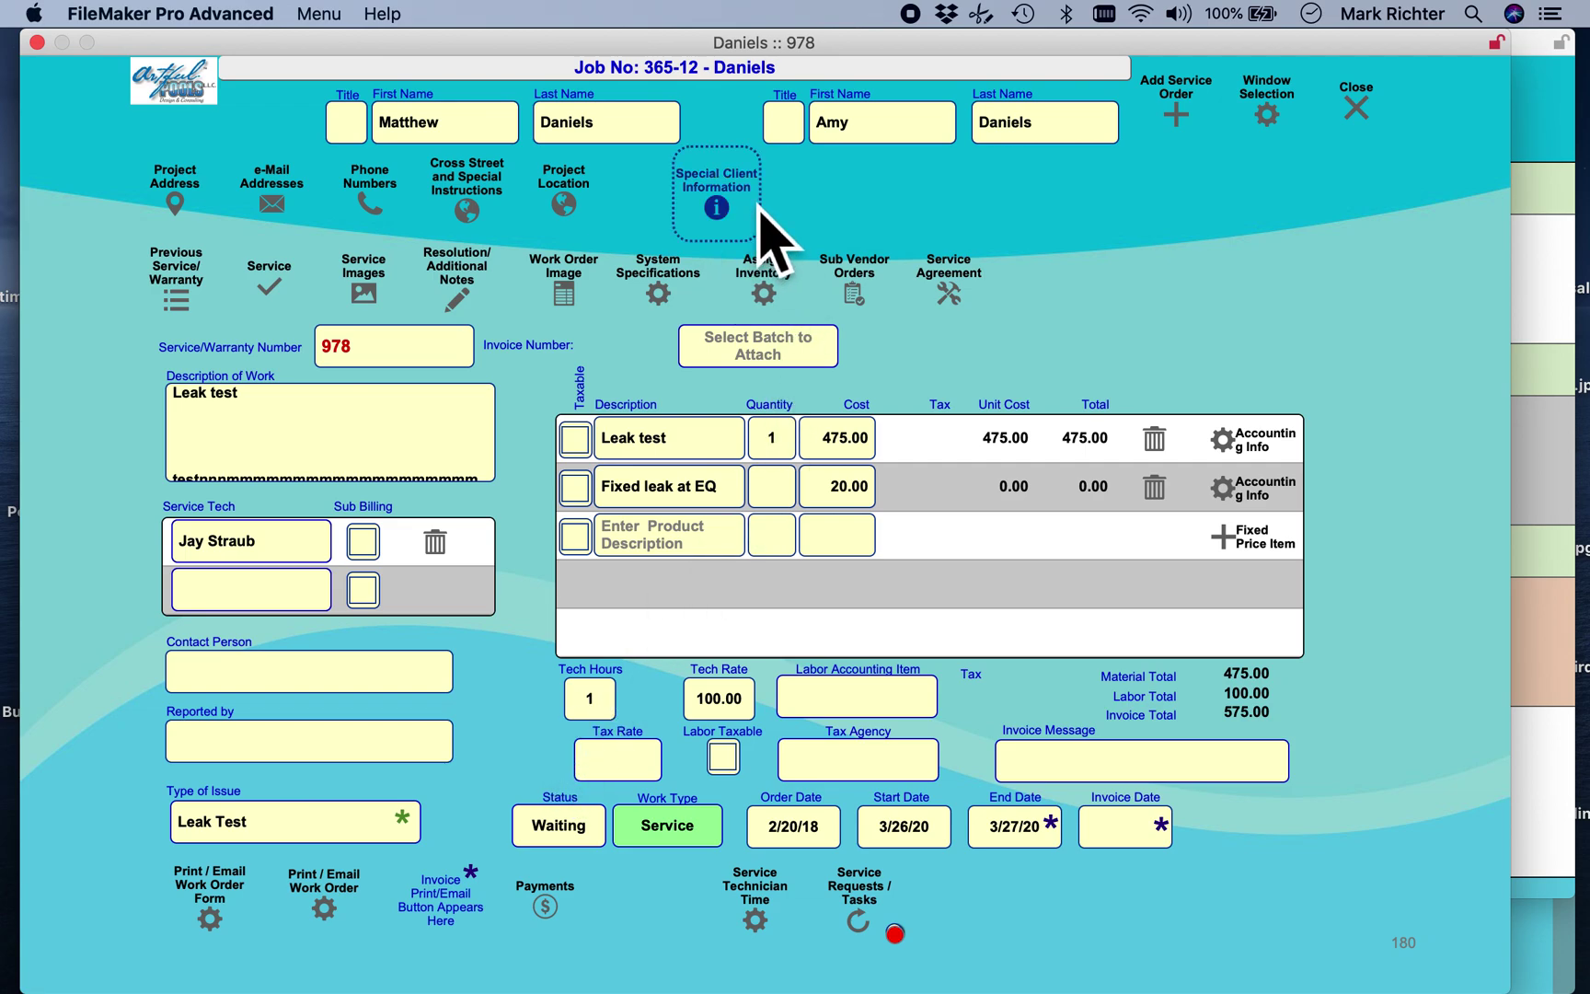
click(756, 215)
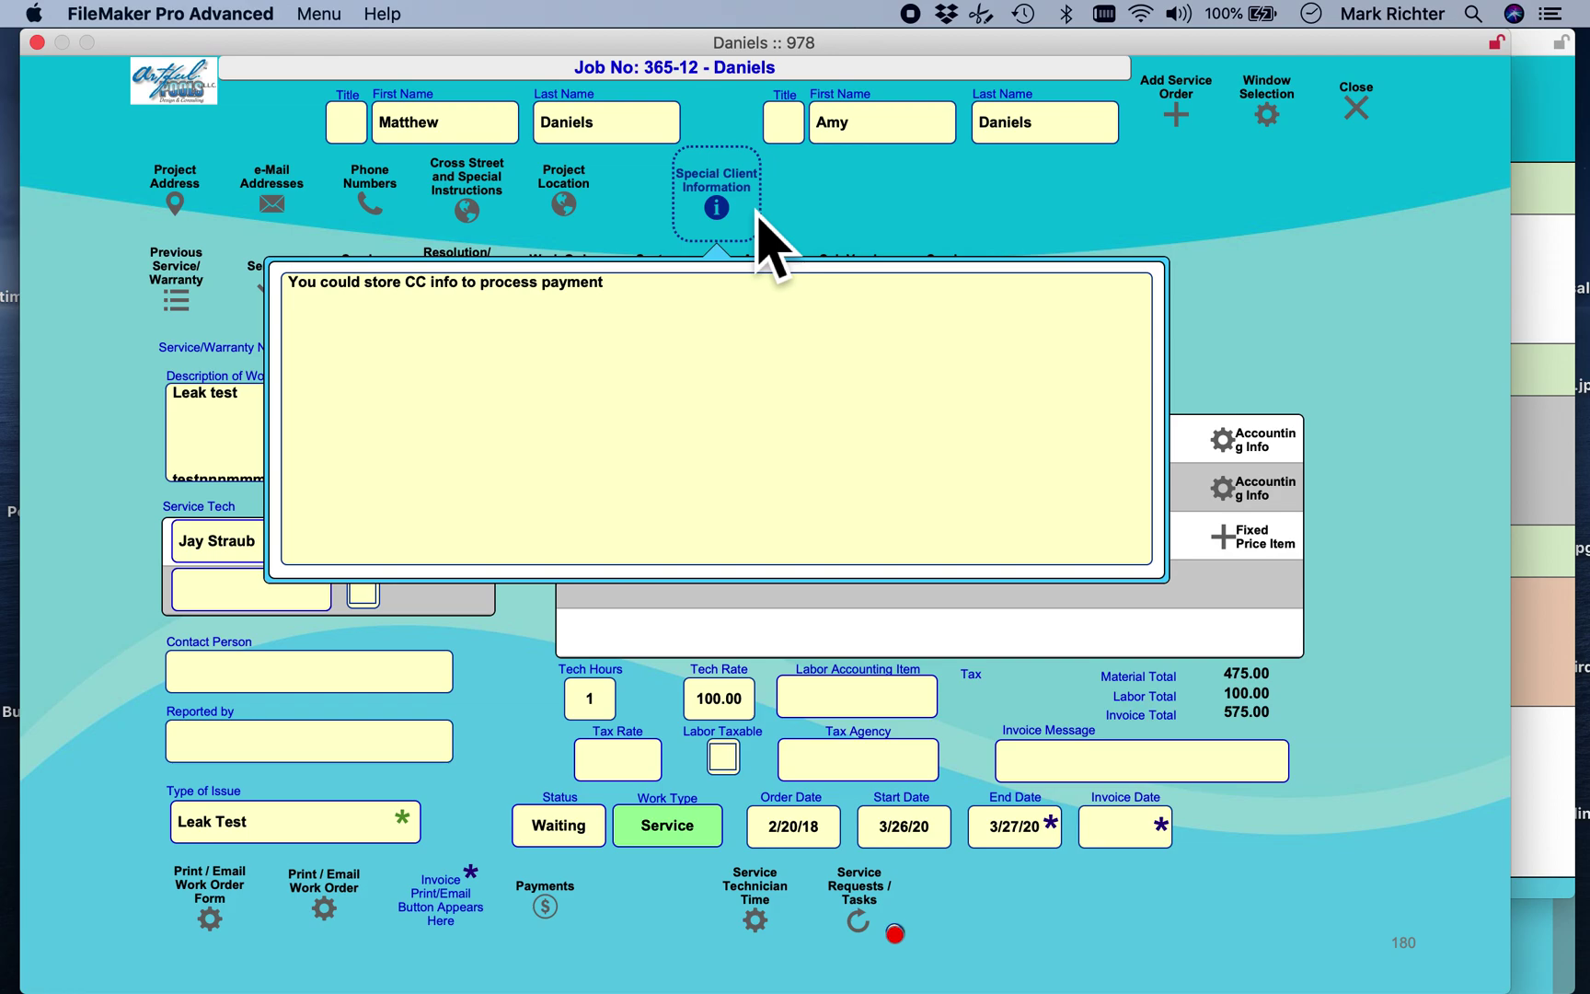
click(876, 223)
Step: View the service order's Payments and its Print / Email Work Order Form options, closing each
click(570, 902)
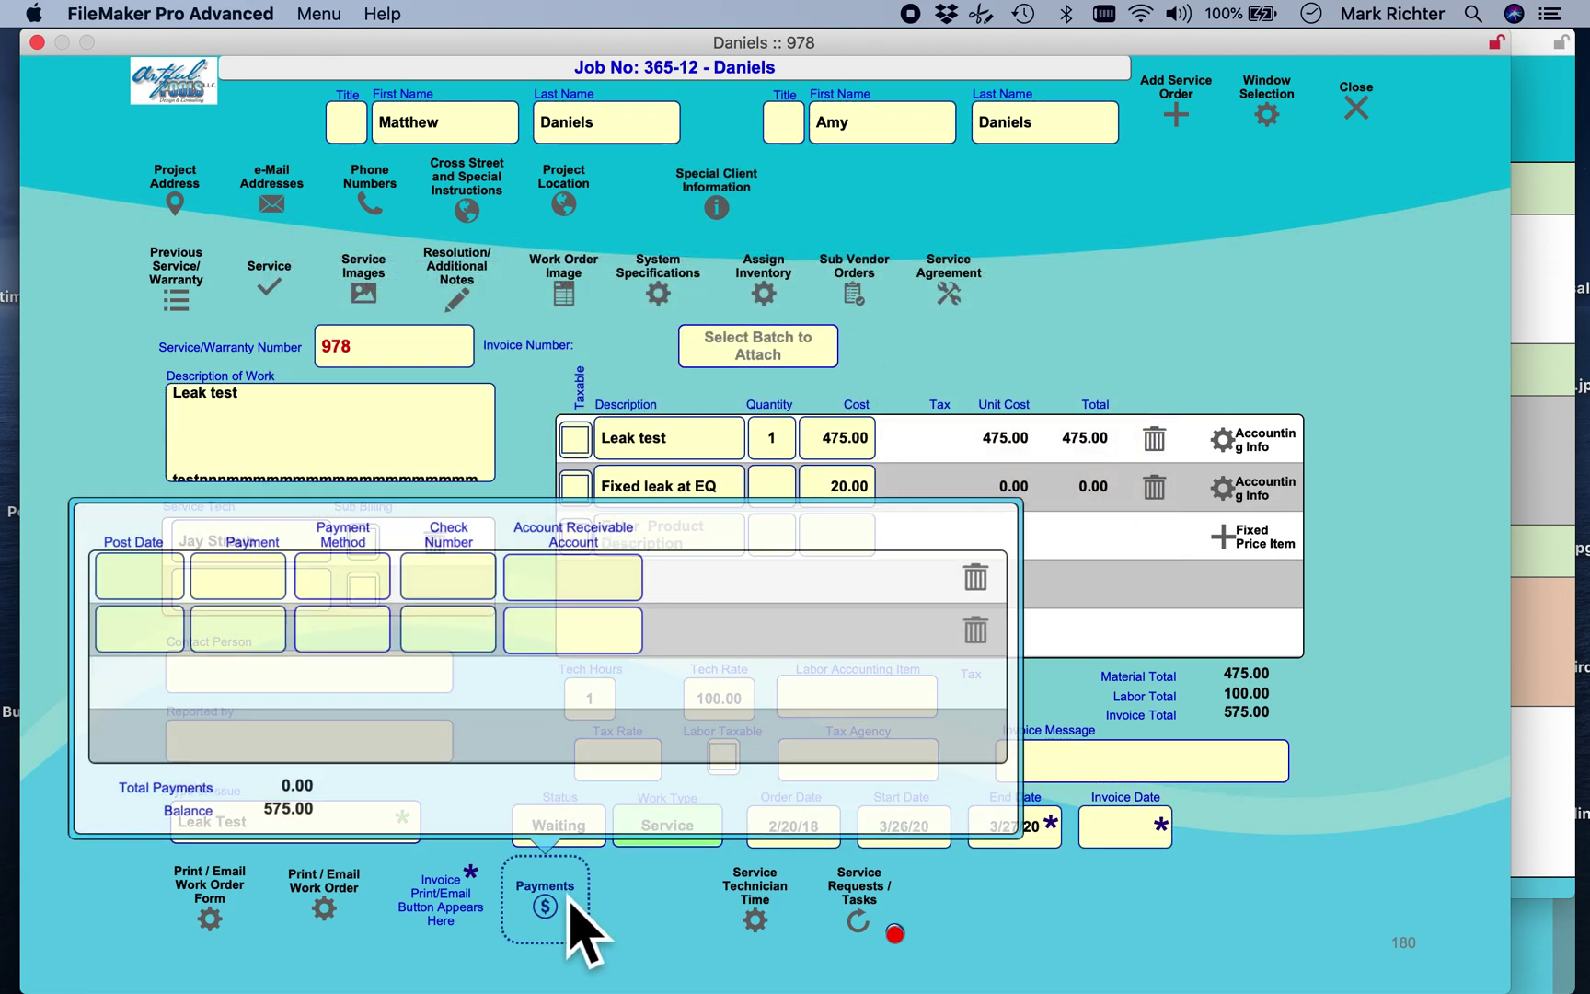
click(621, 933)
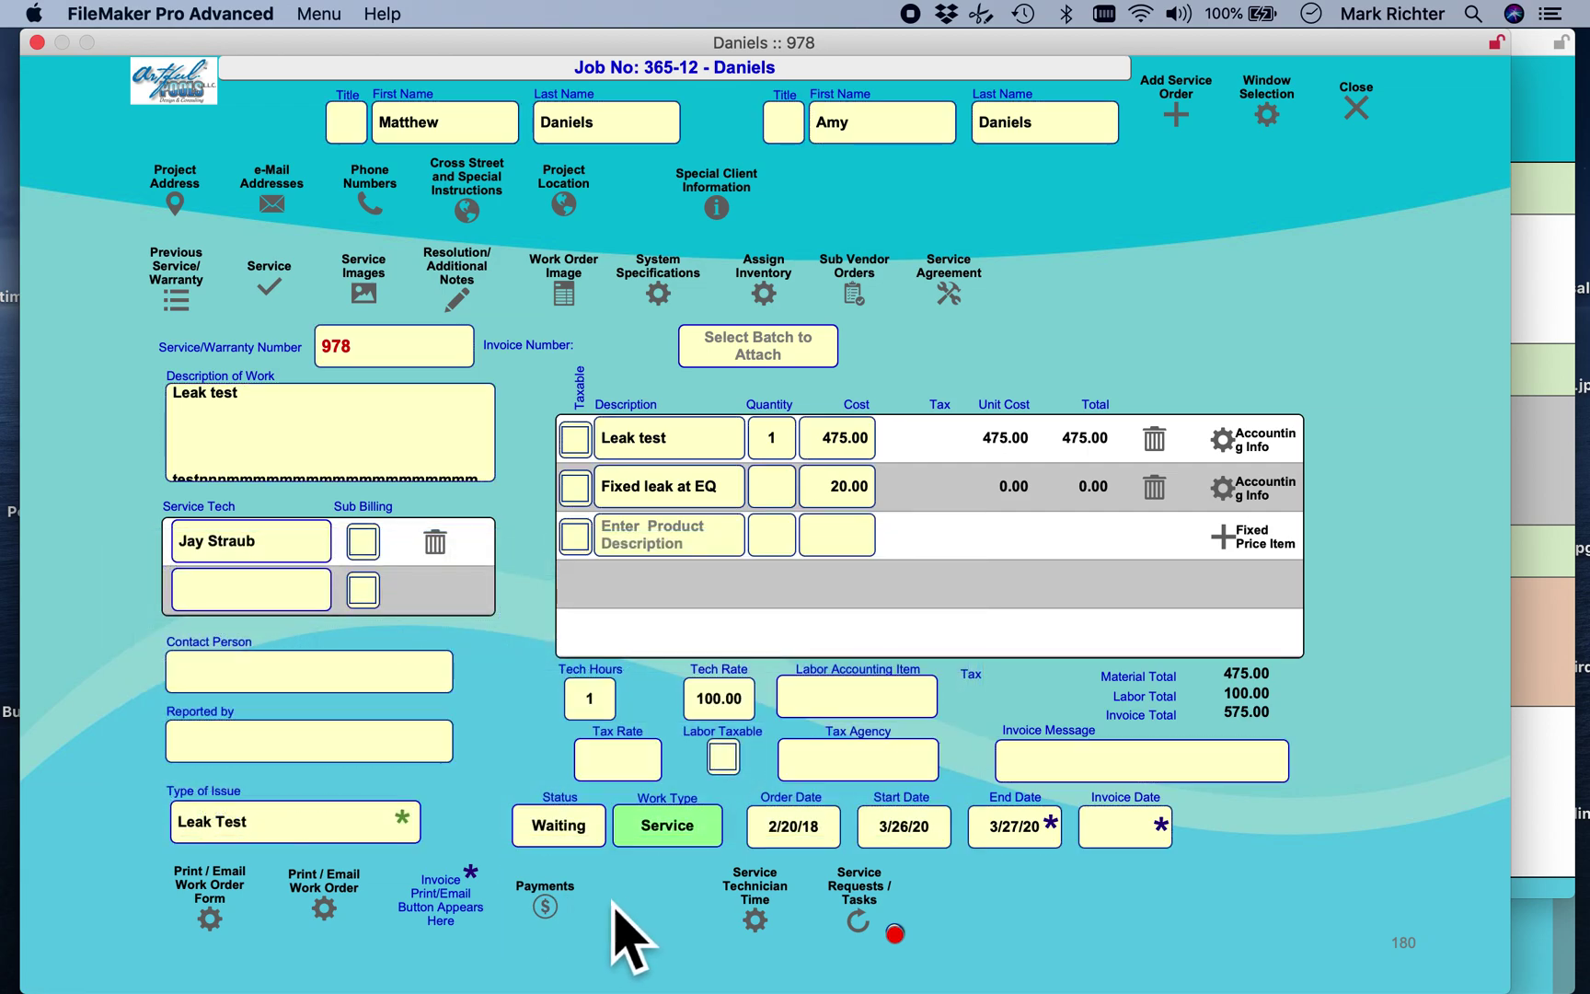
click(232, 907)
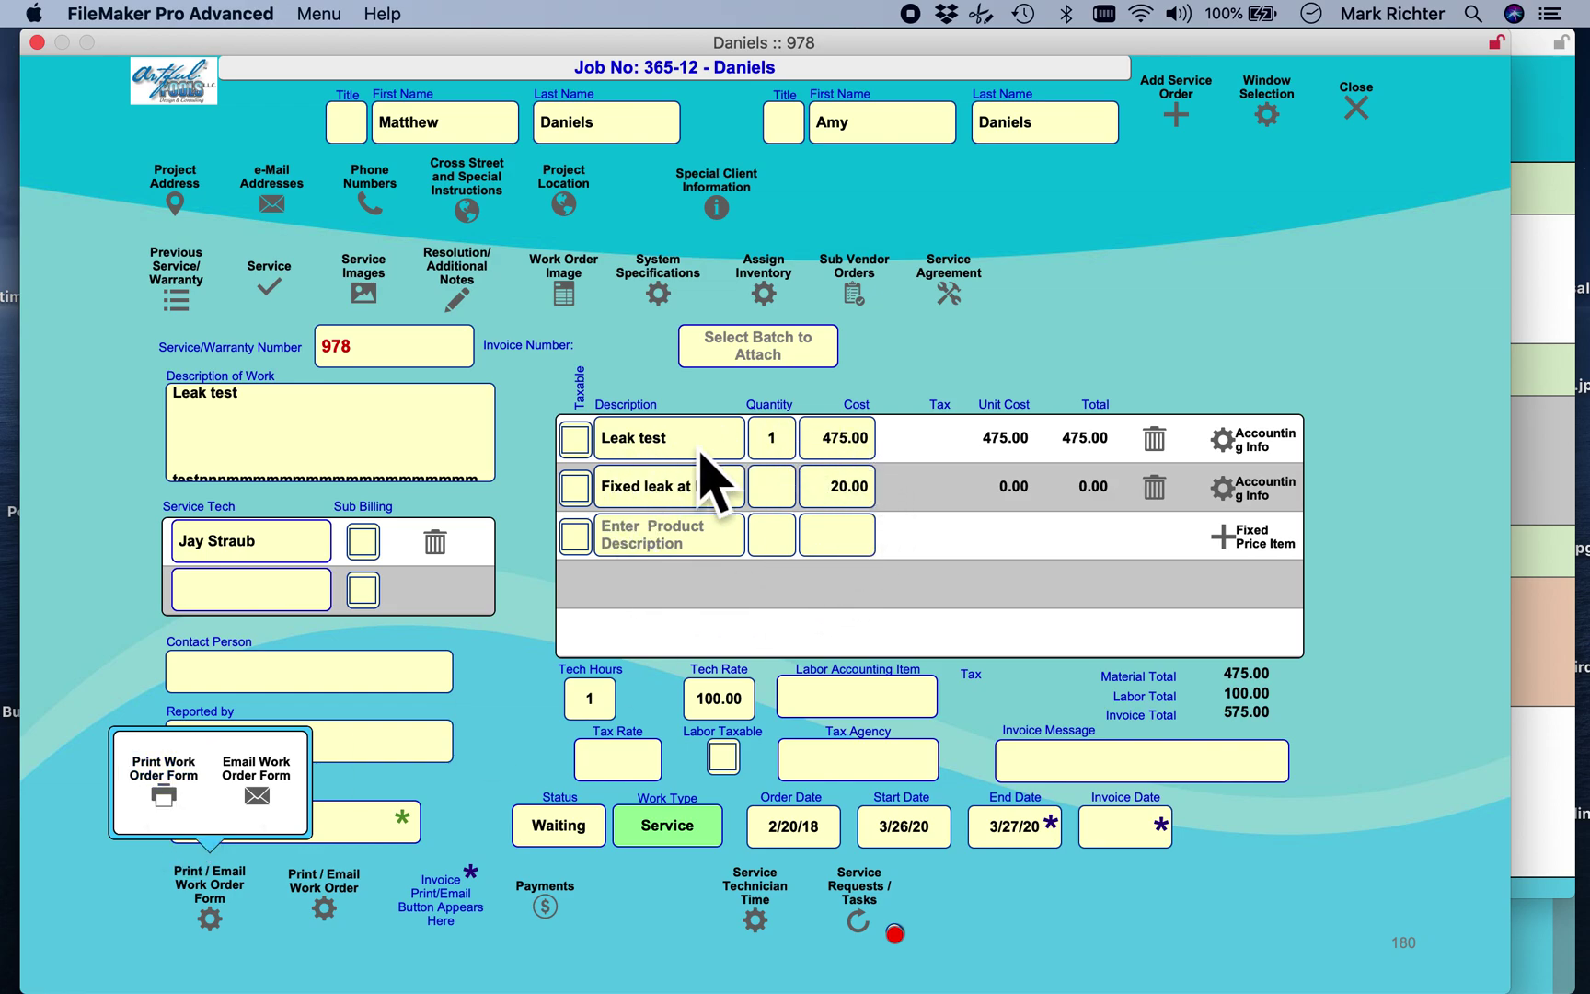
click(529, 727)
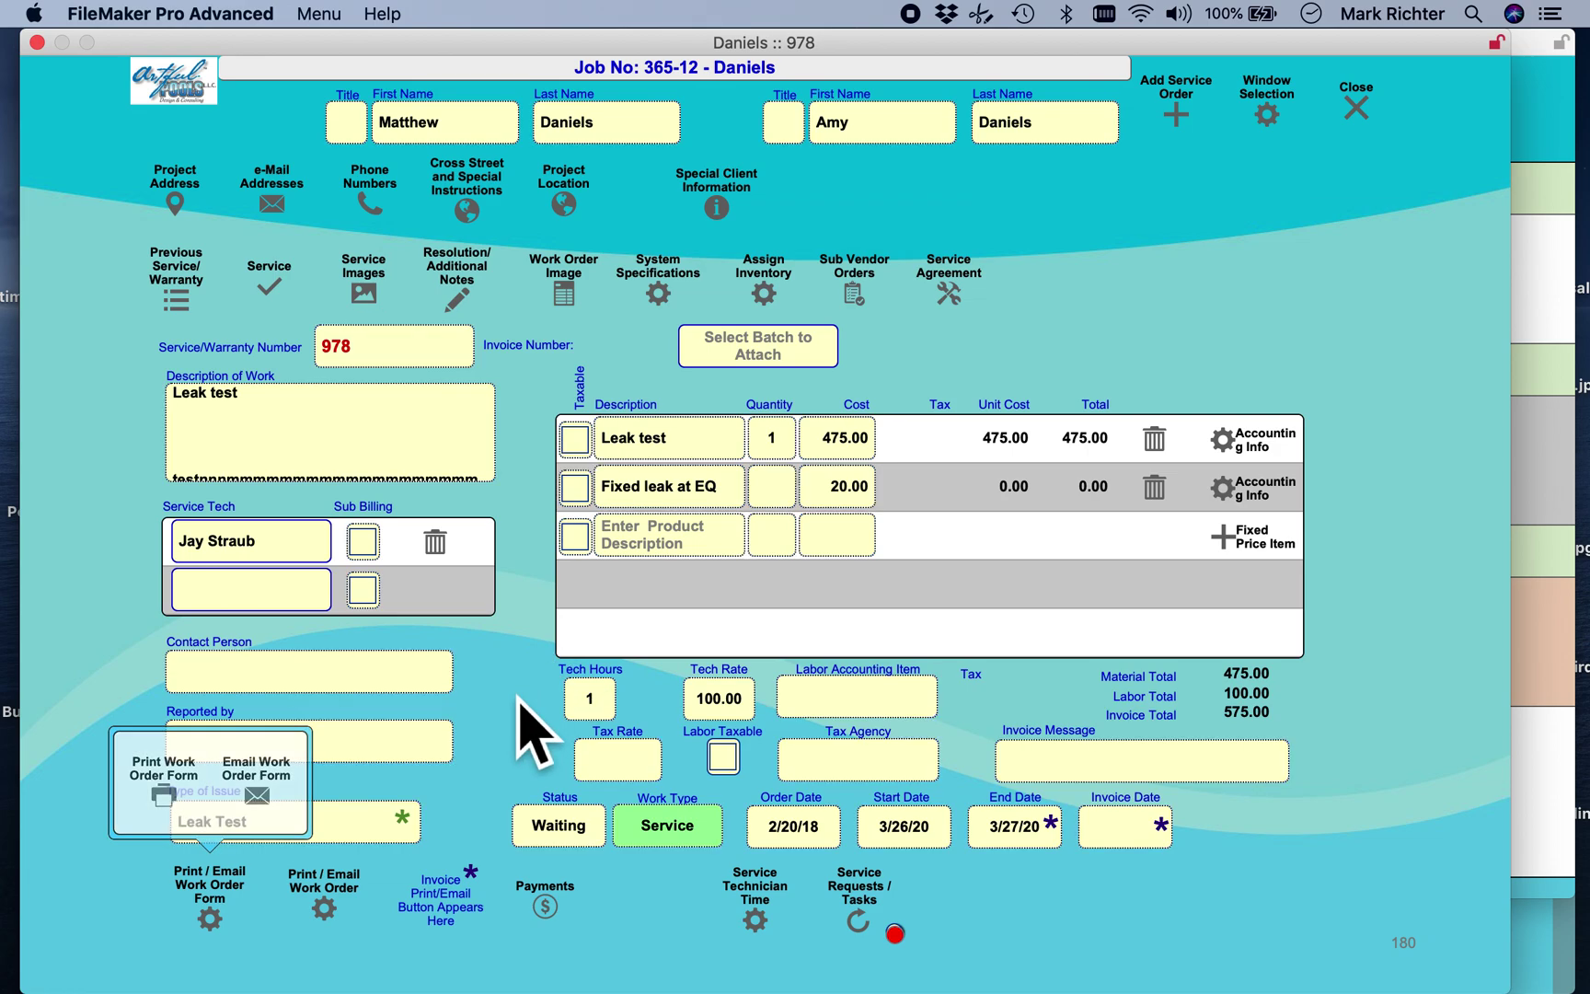
Step: Open the printable client work order as a PDF in Preview and examine its header, description and line items
click(344, 887)
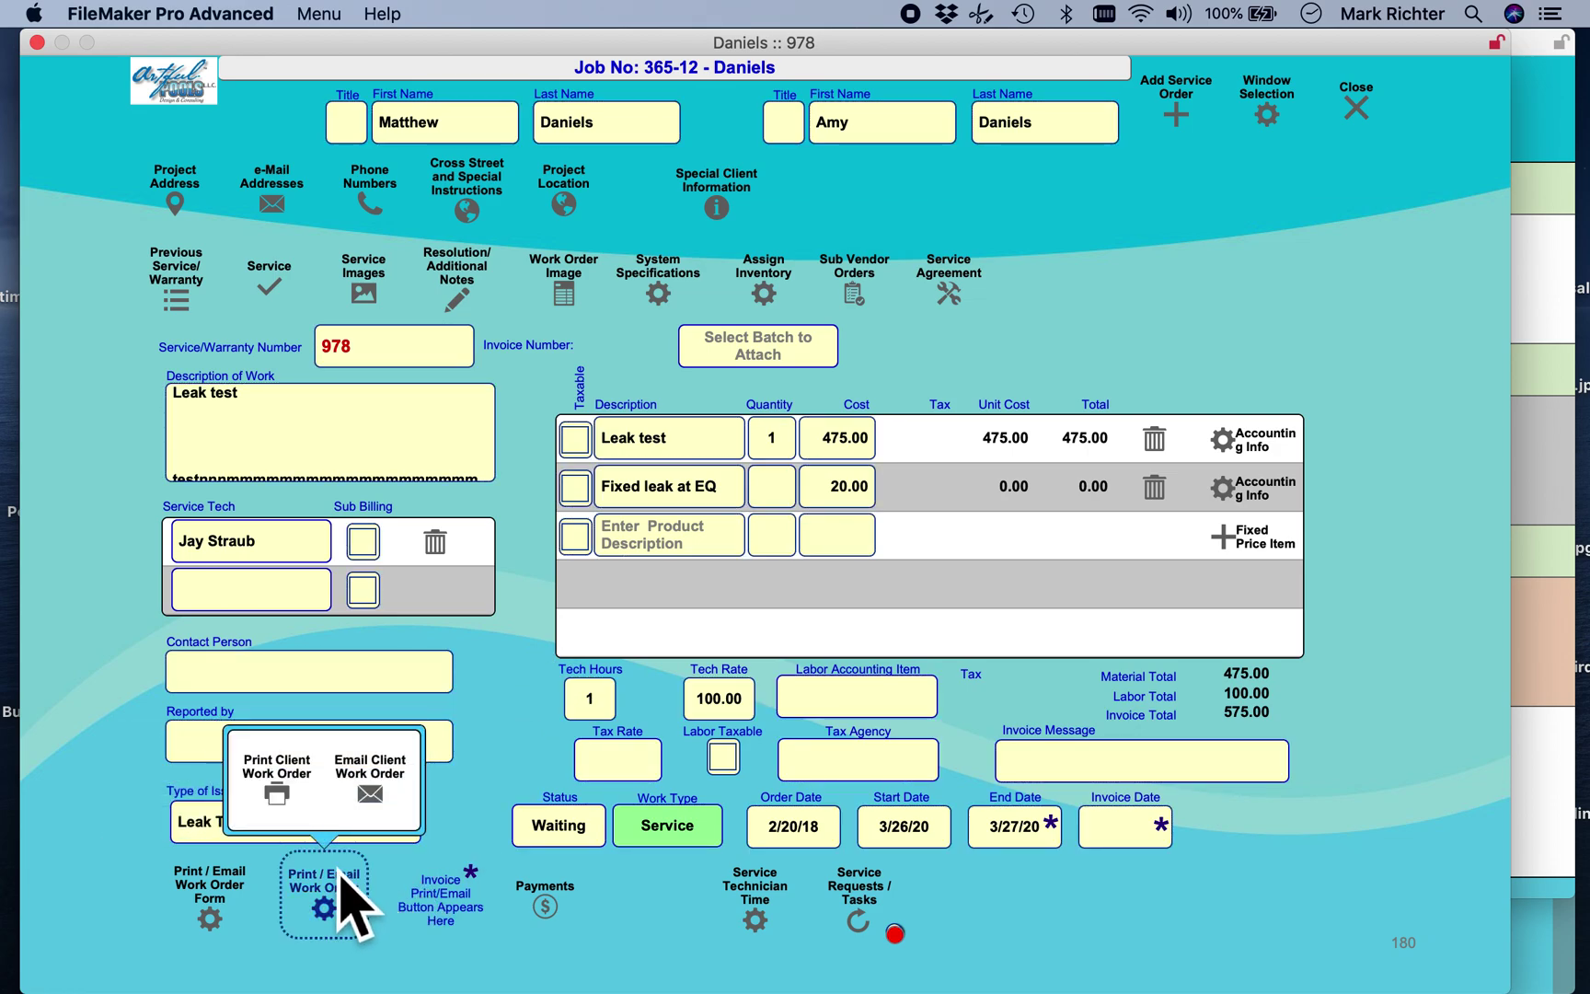
click(304, 790)
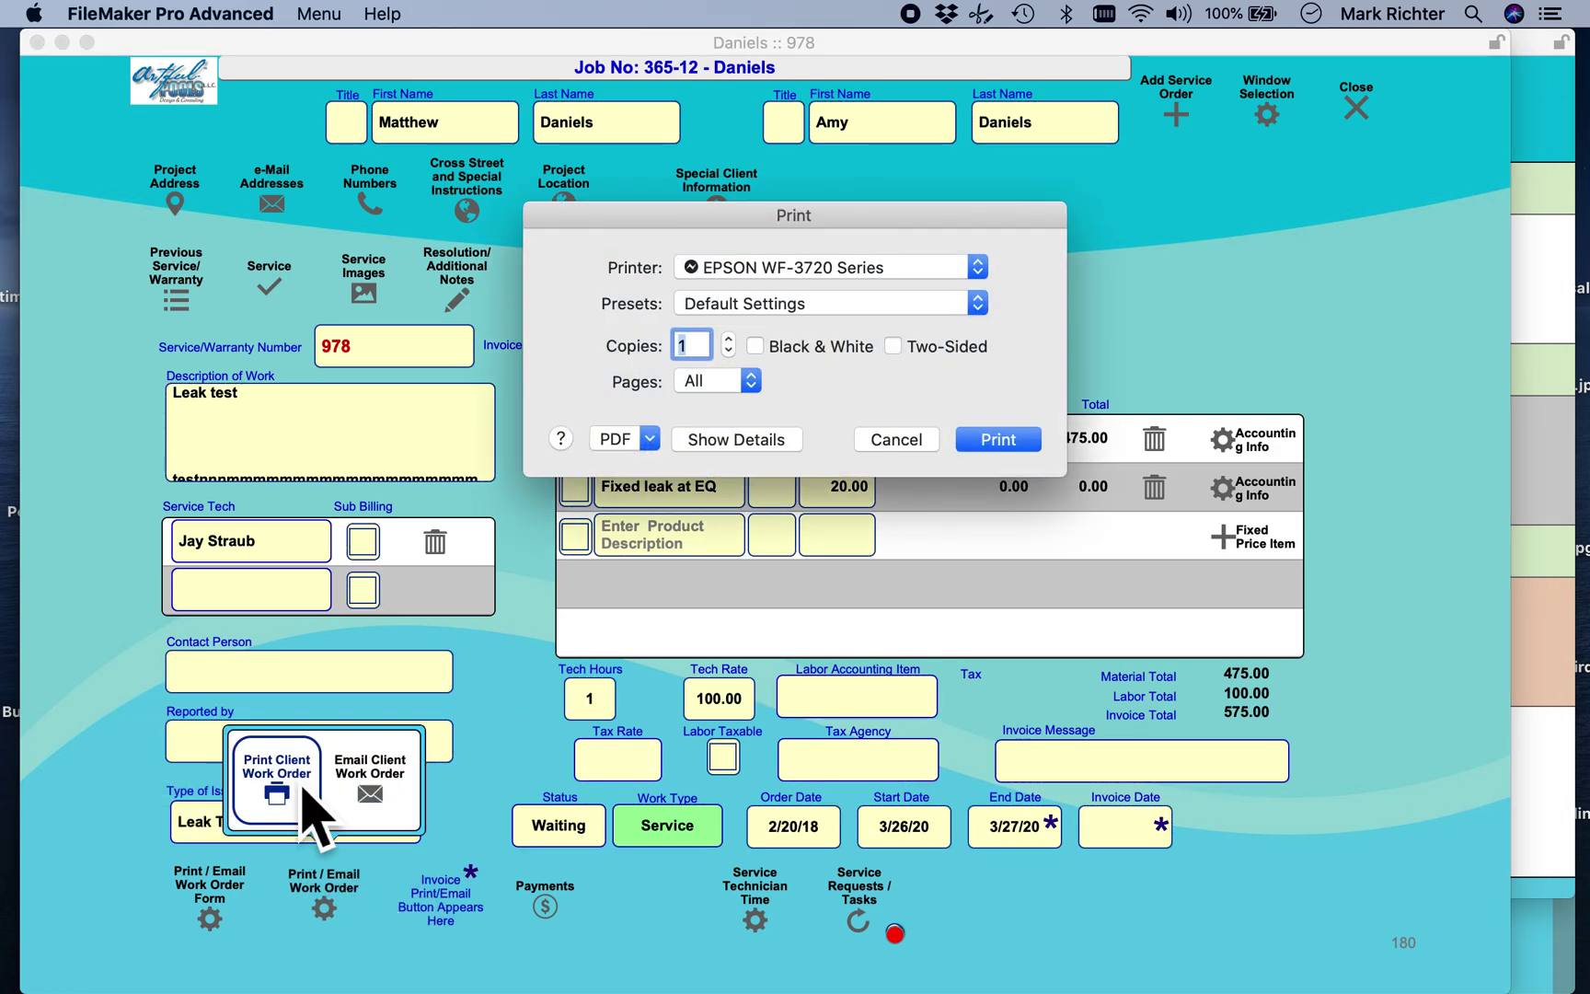
click(649, 442)
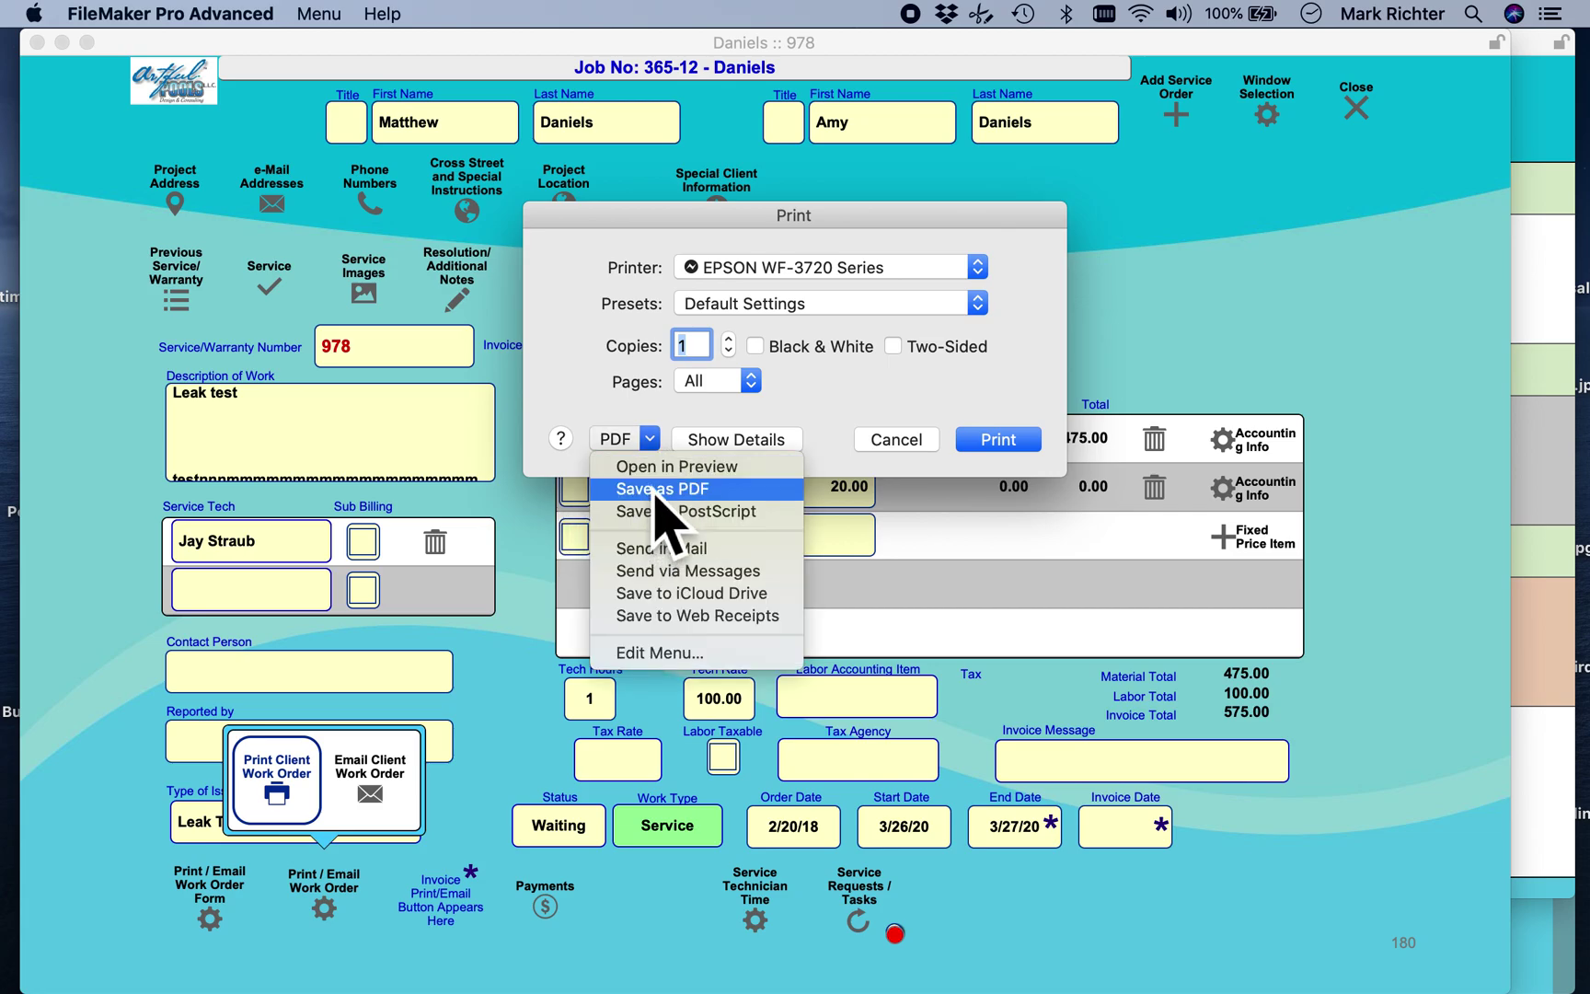
click(659, 468)
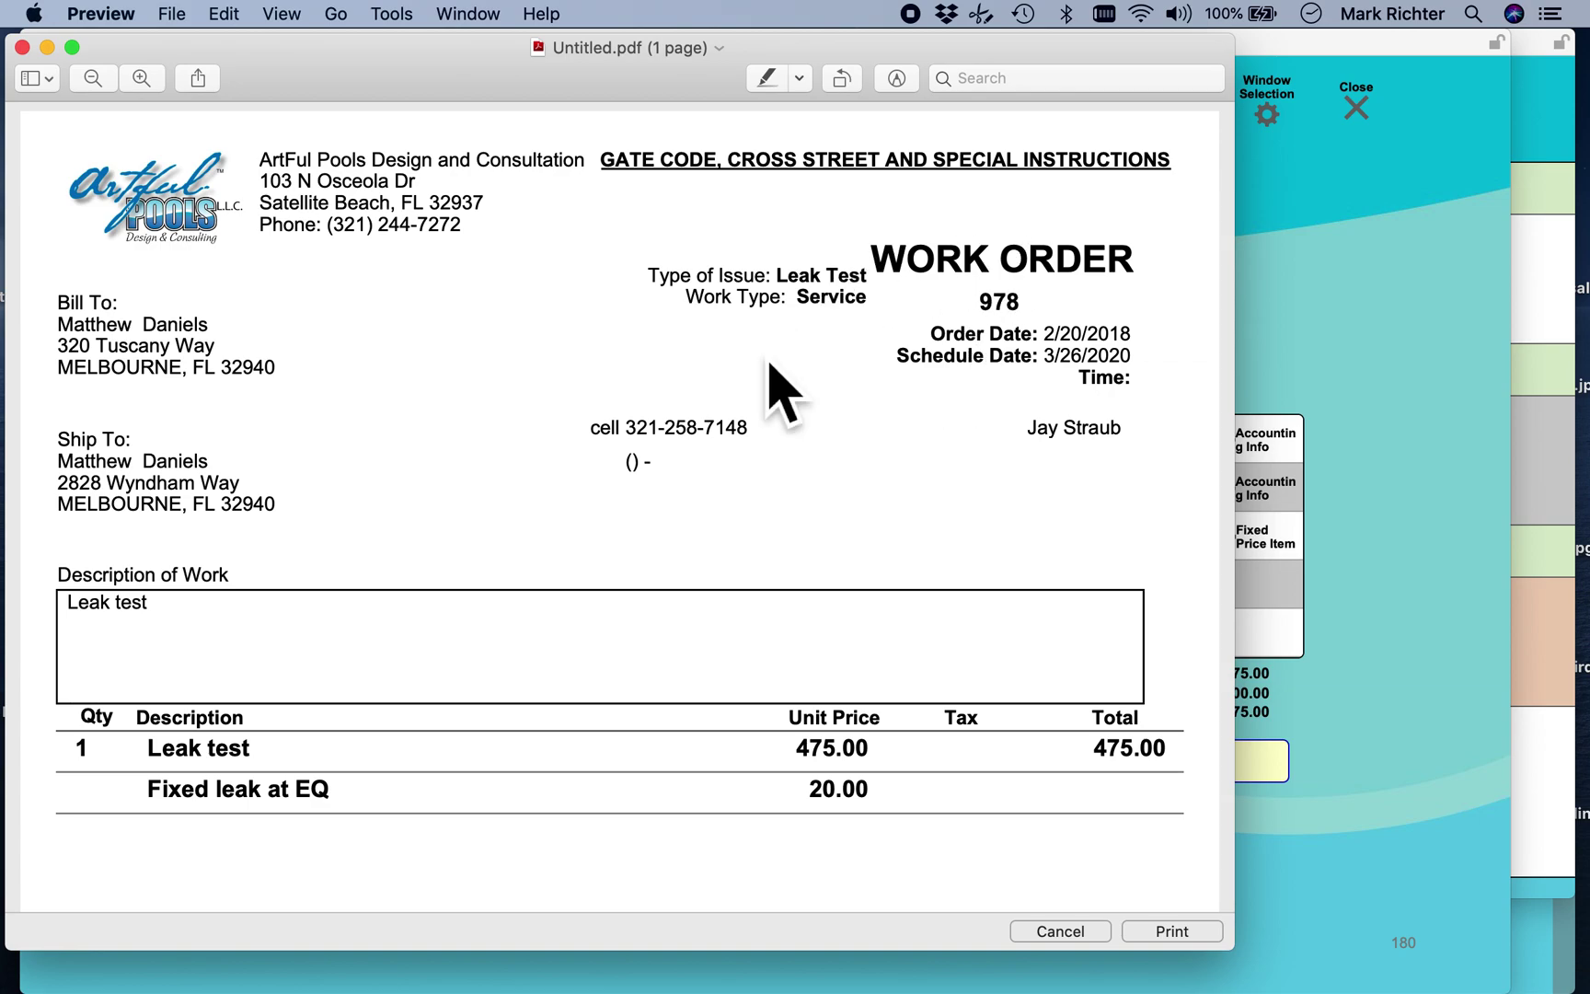
scroll(865, 566, down, 1)
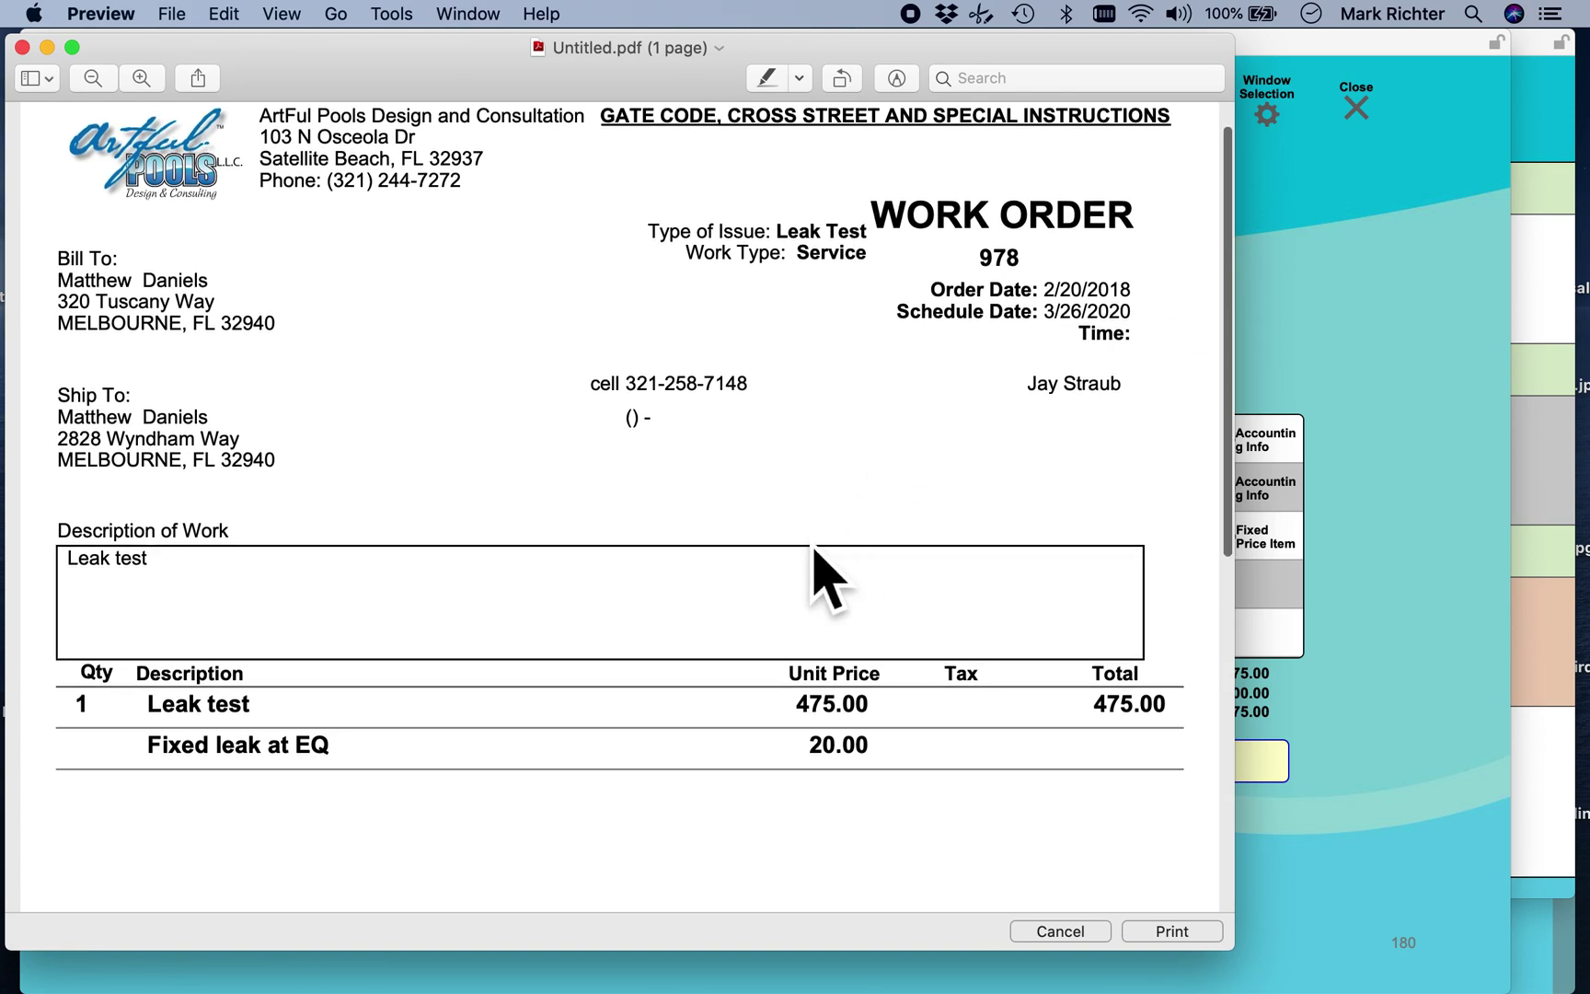
scroll(411, 604, down, 3)
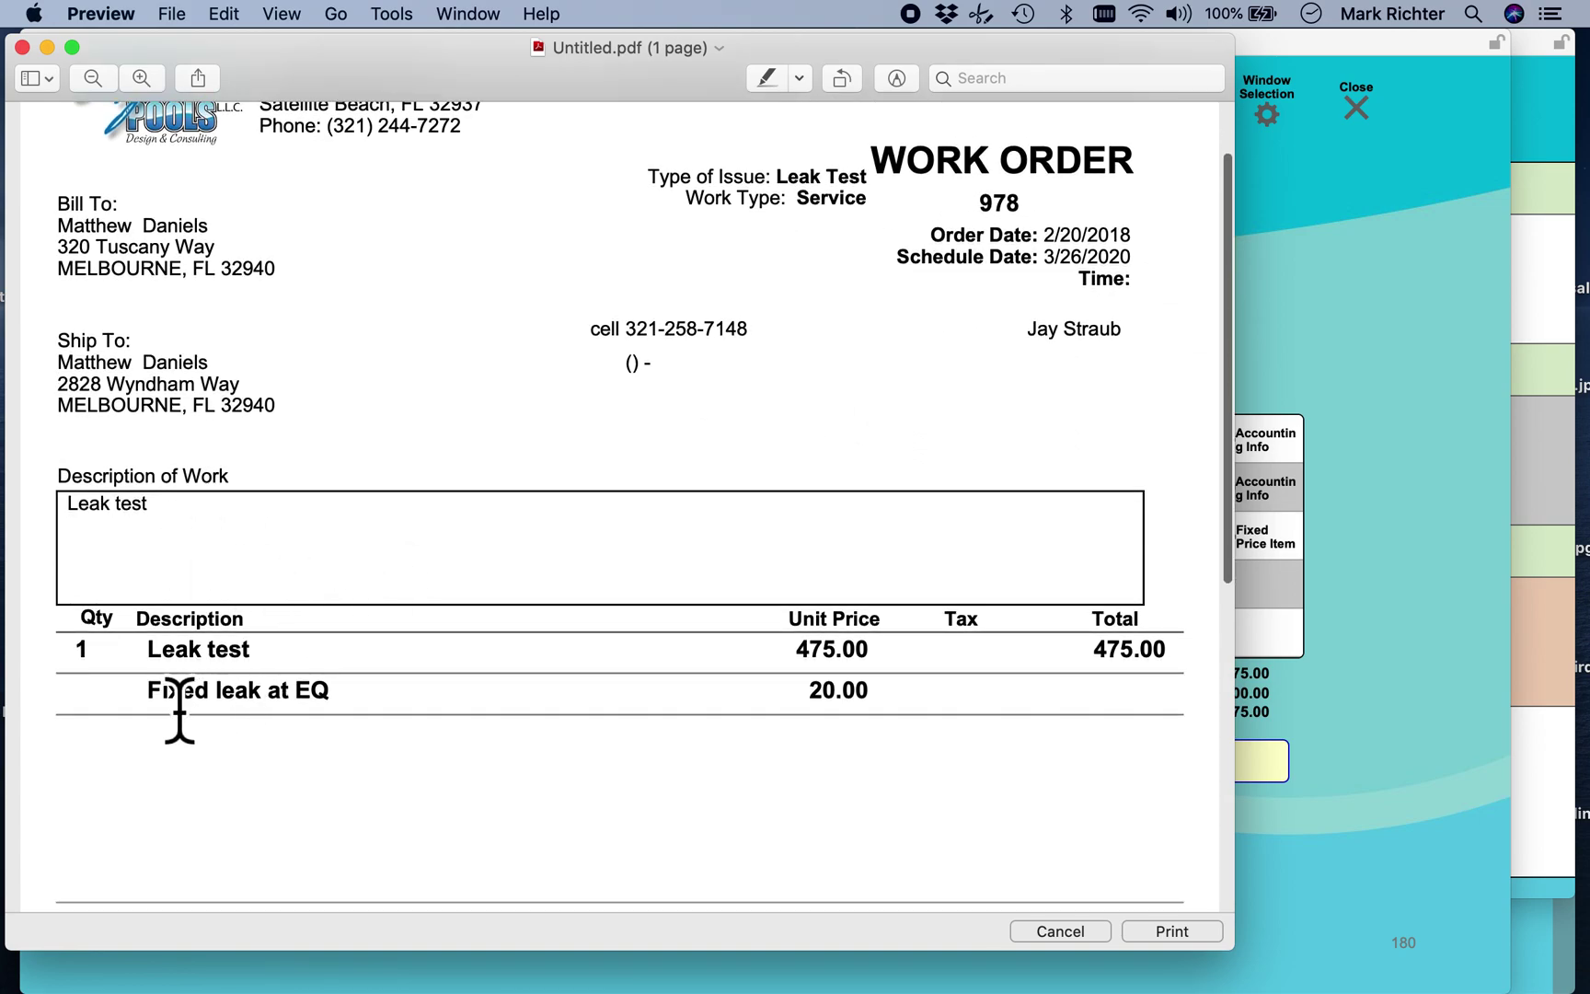
scroll(377, 744, up, 1)
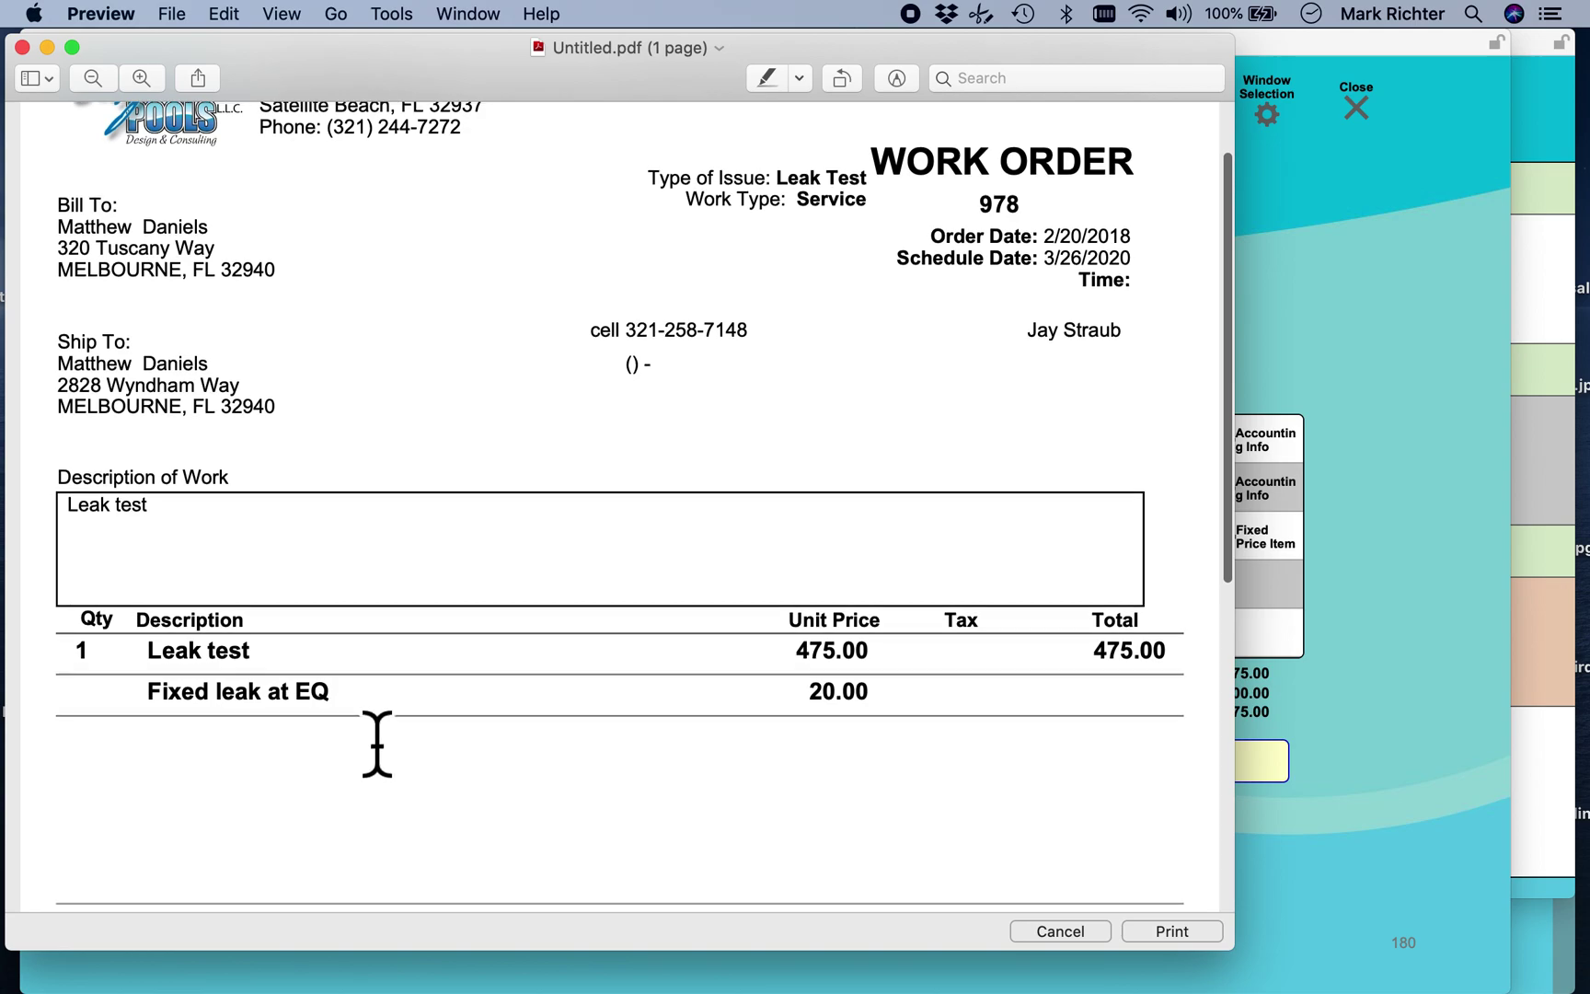
scroll(372, 741, up, 2)
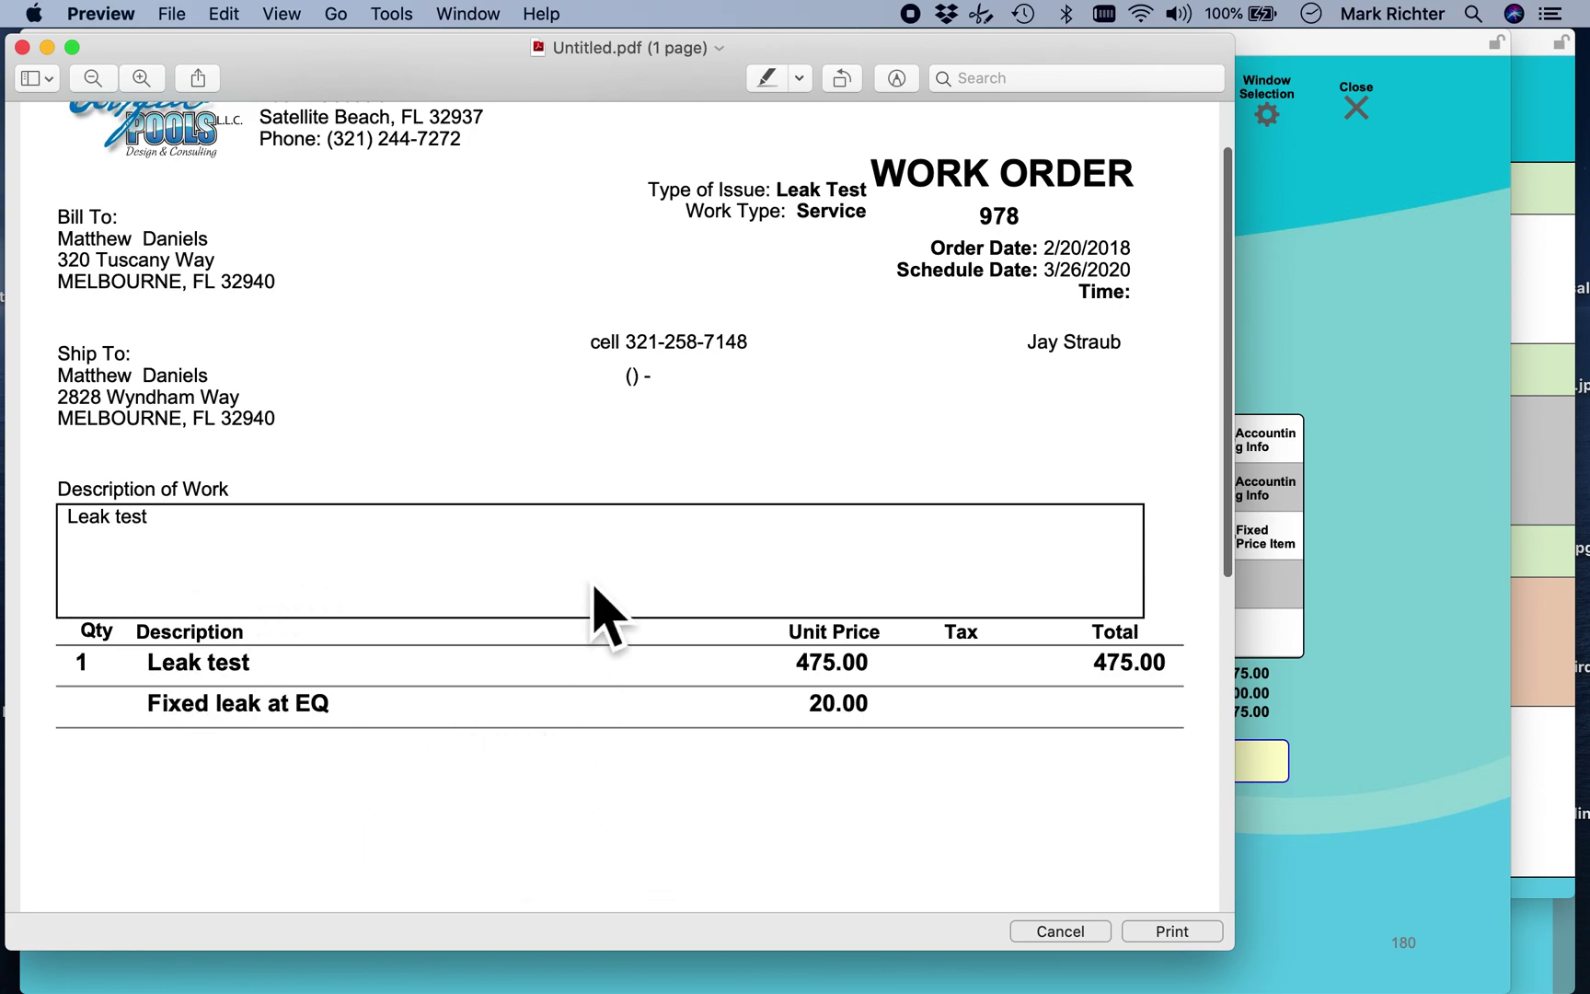
Step: Examine the company header and the billing and shipping details of the client work order PDF, and close it
scroll(598, 556, up, 1)
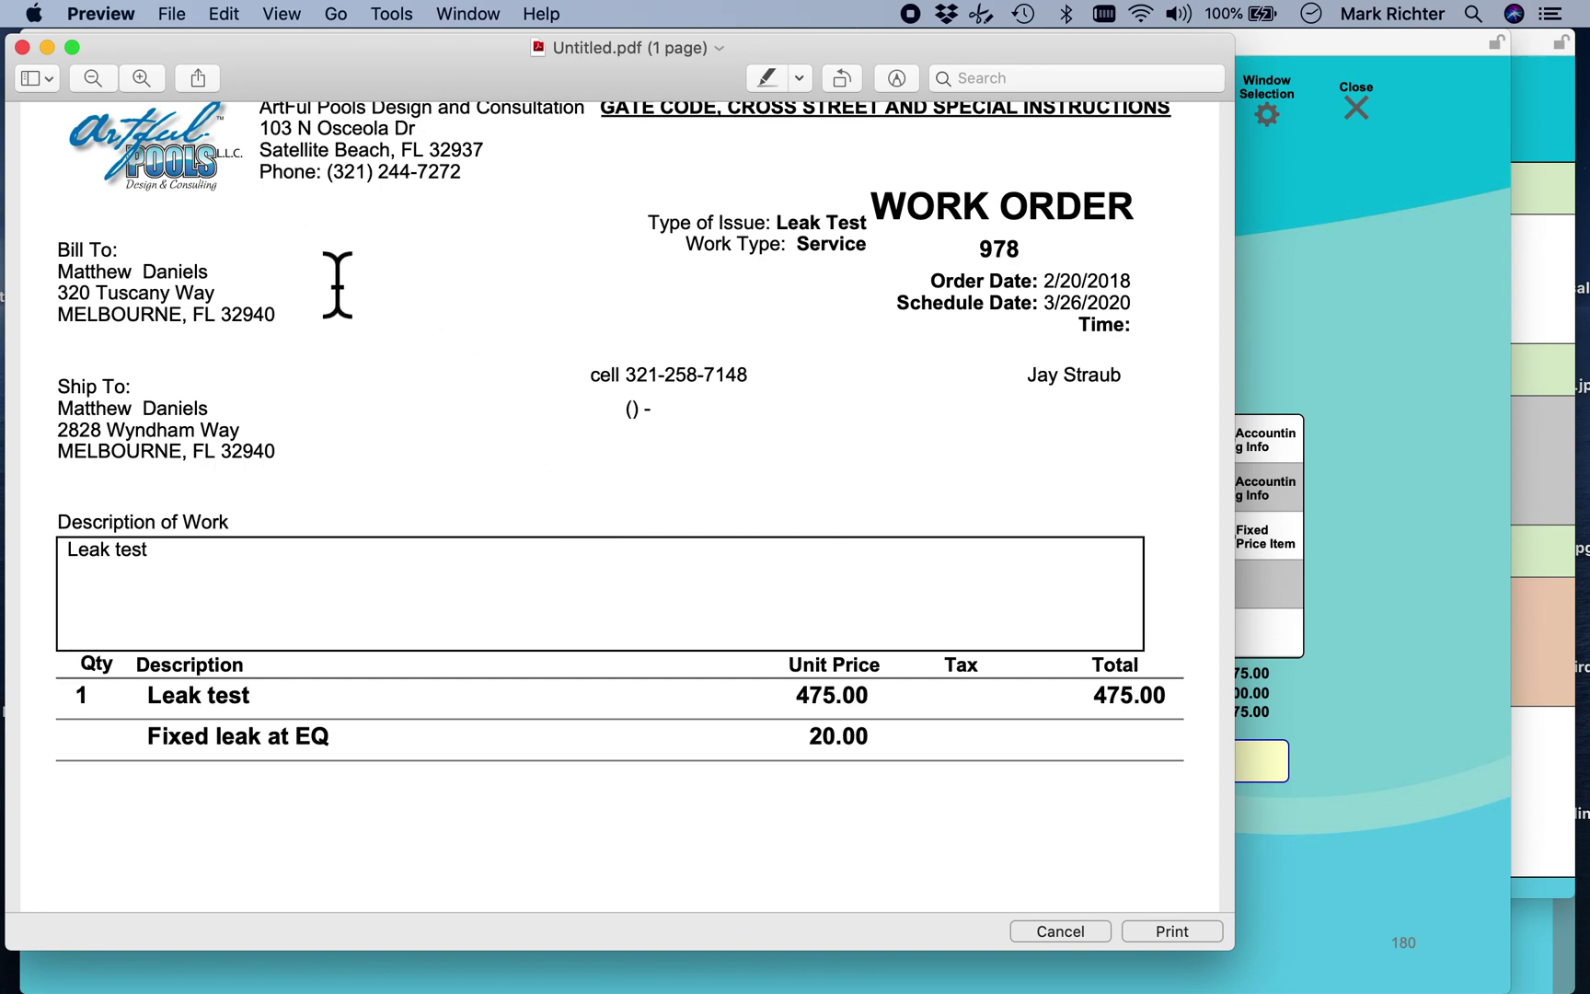
scroll(336, 284, up, 2)
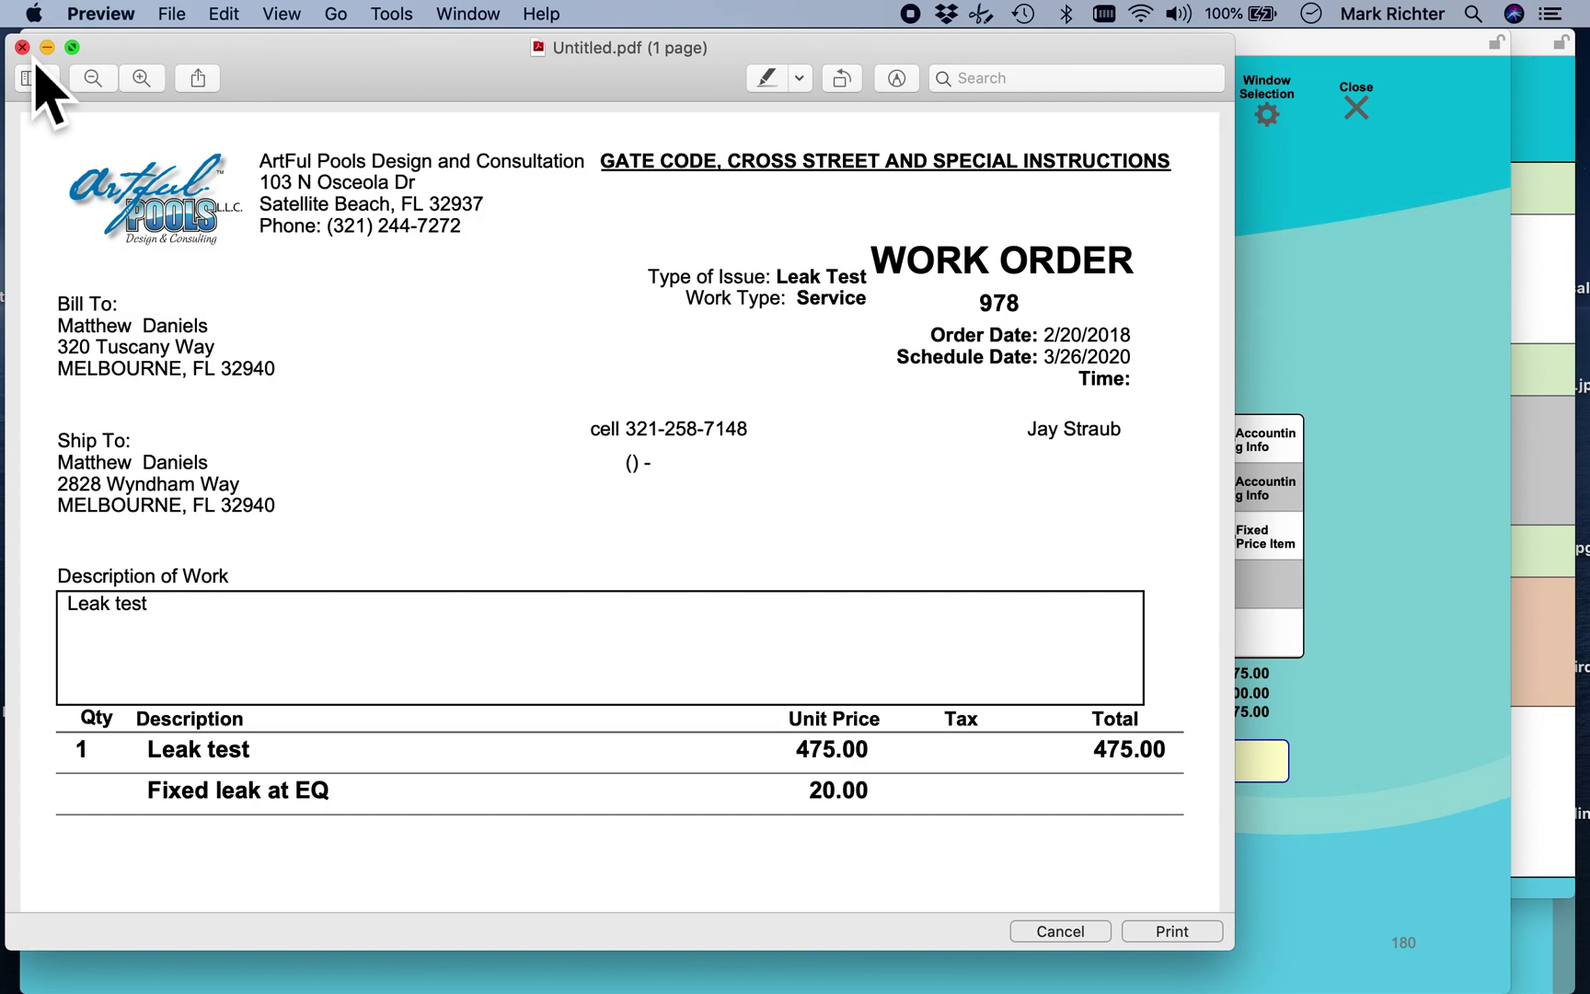
key(super+w)
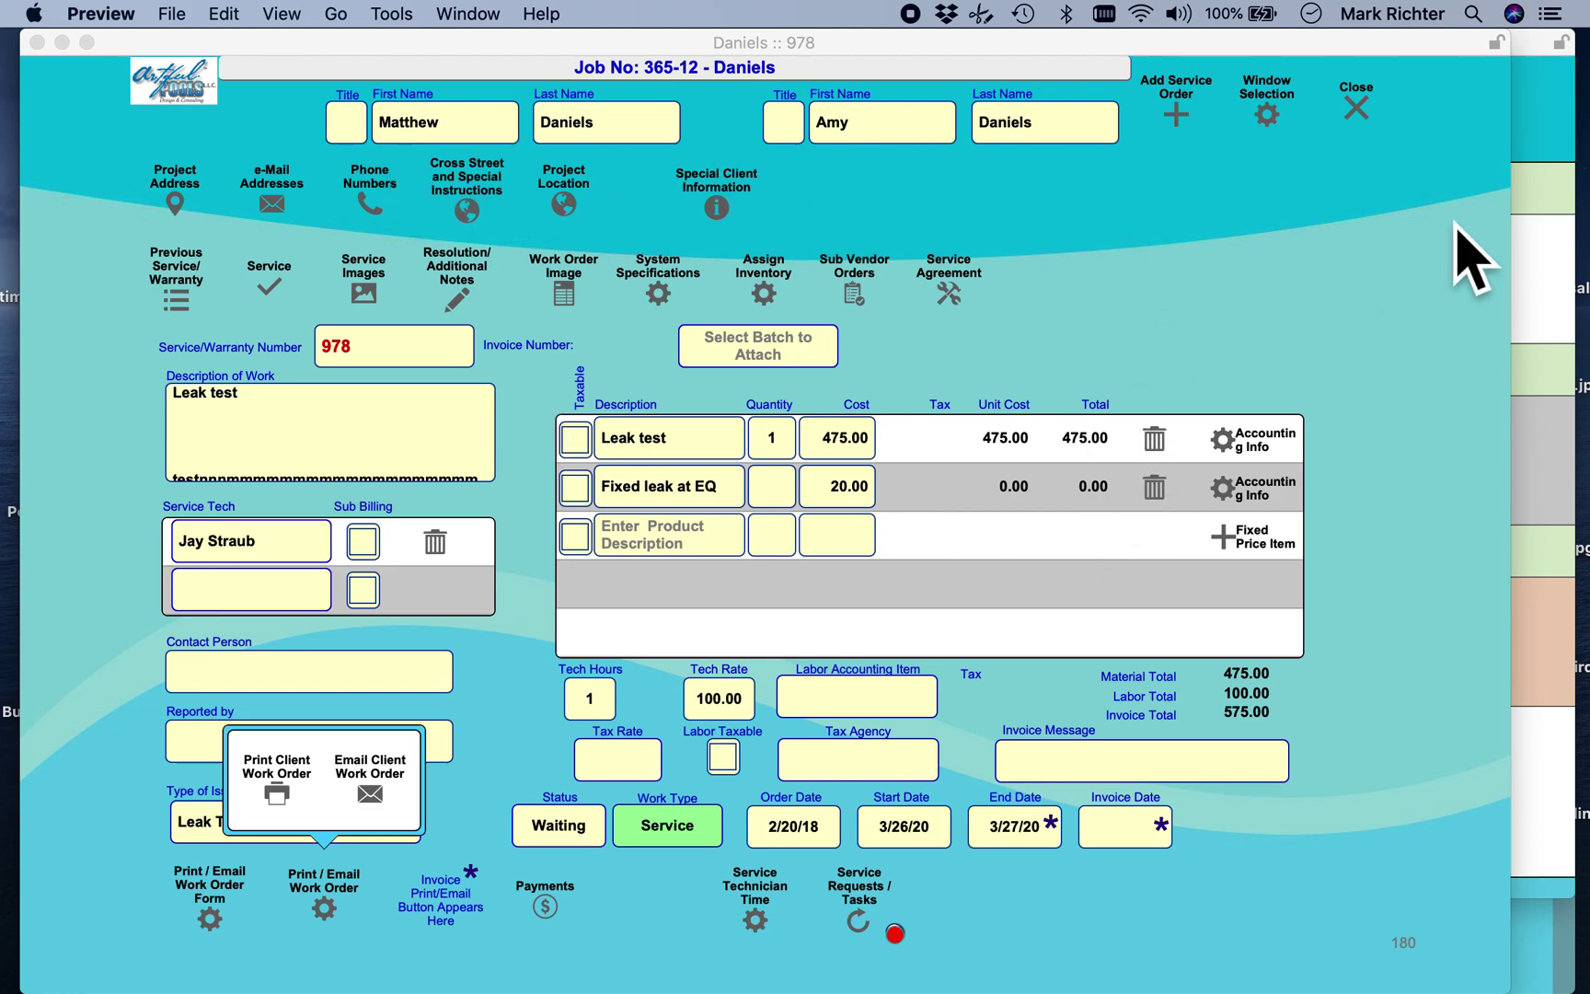
Step: Close the Leak Test service order and the Service/Warranty Report to return to the Service section
click(1390, 226)
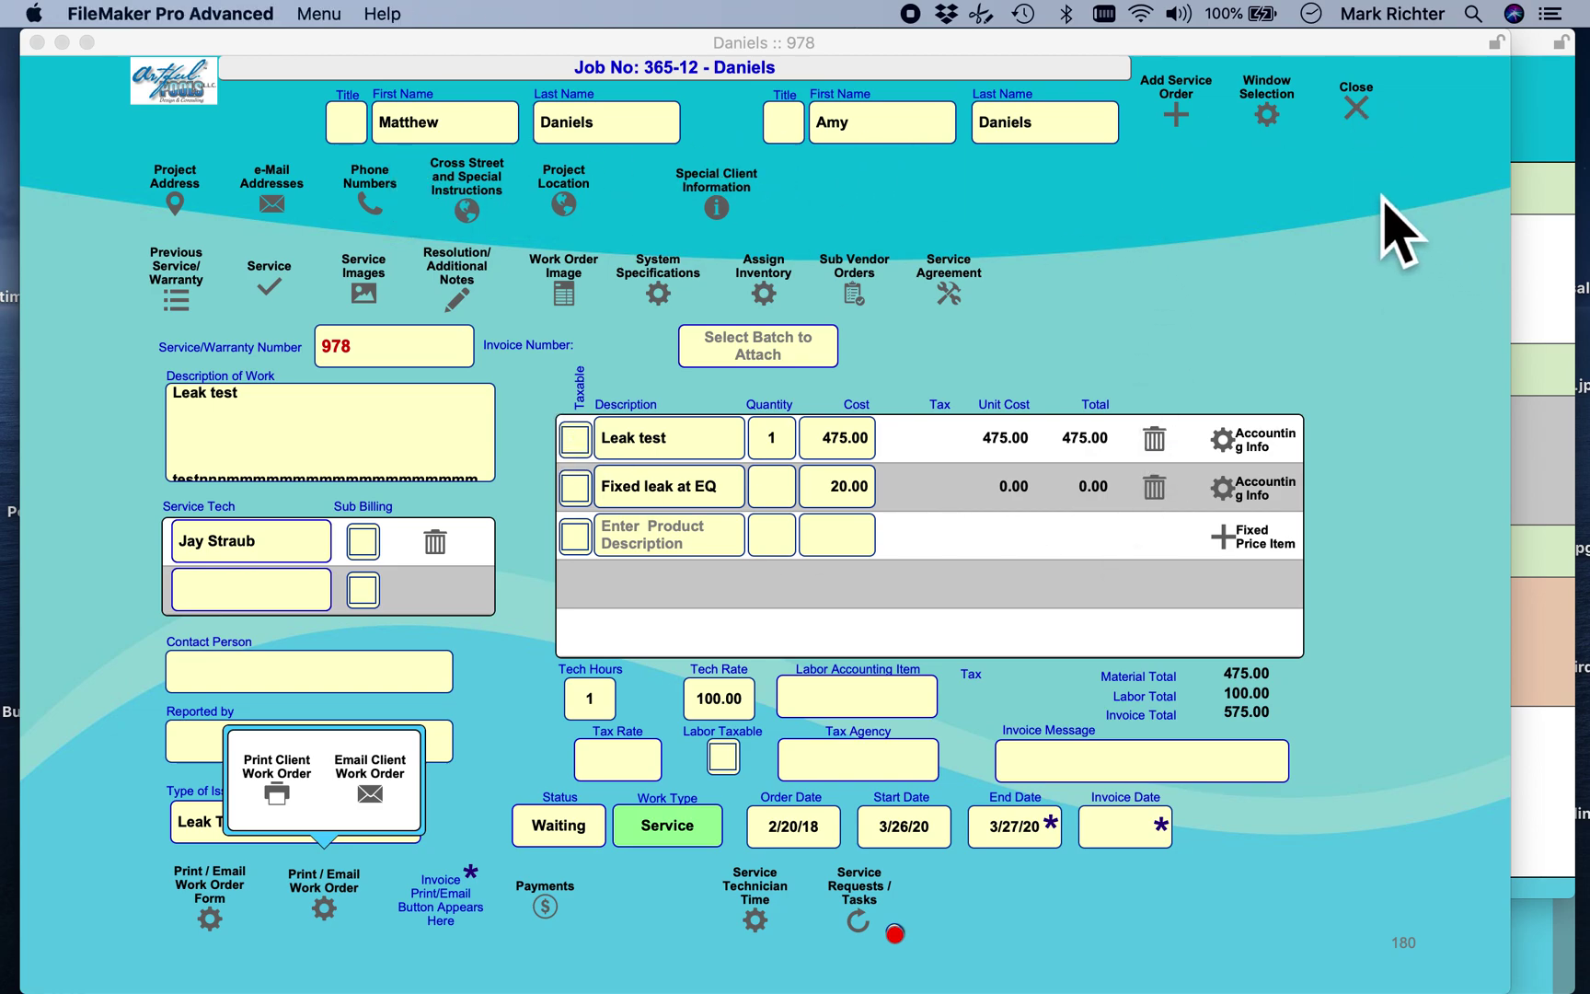
click(1369, 131)
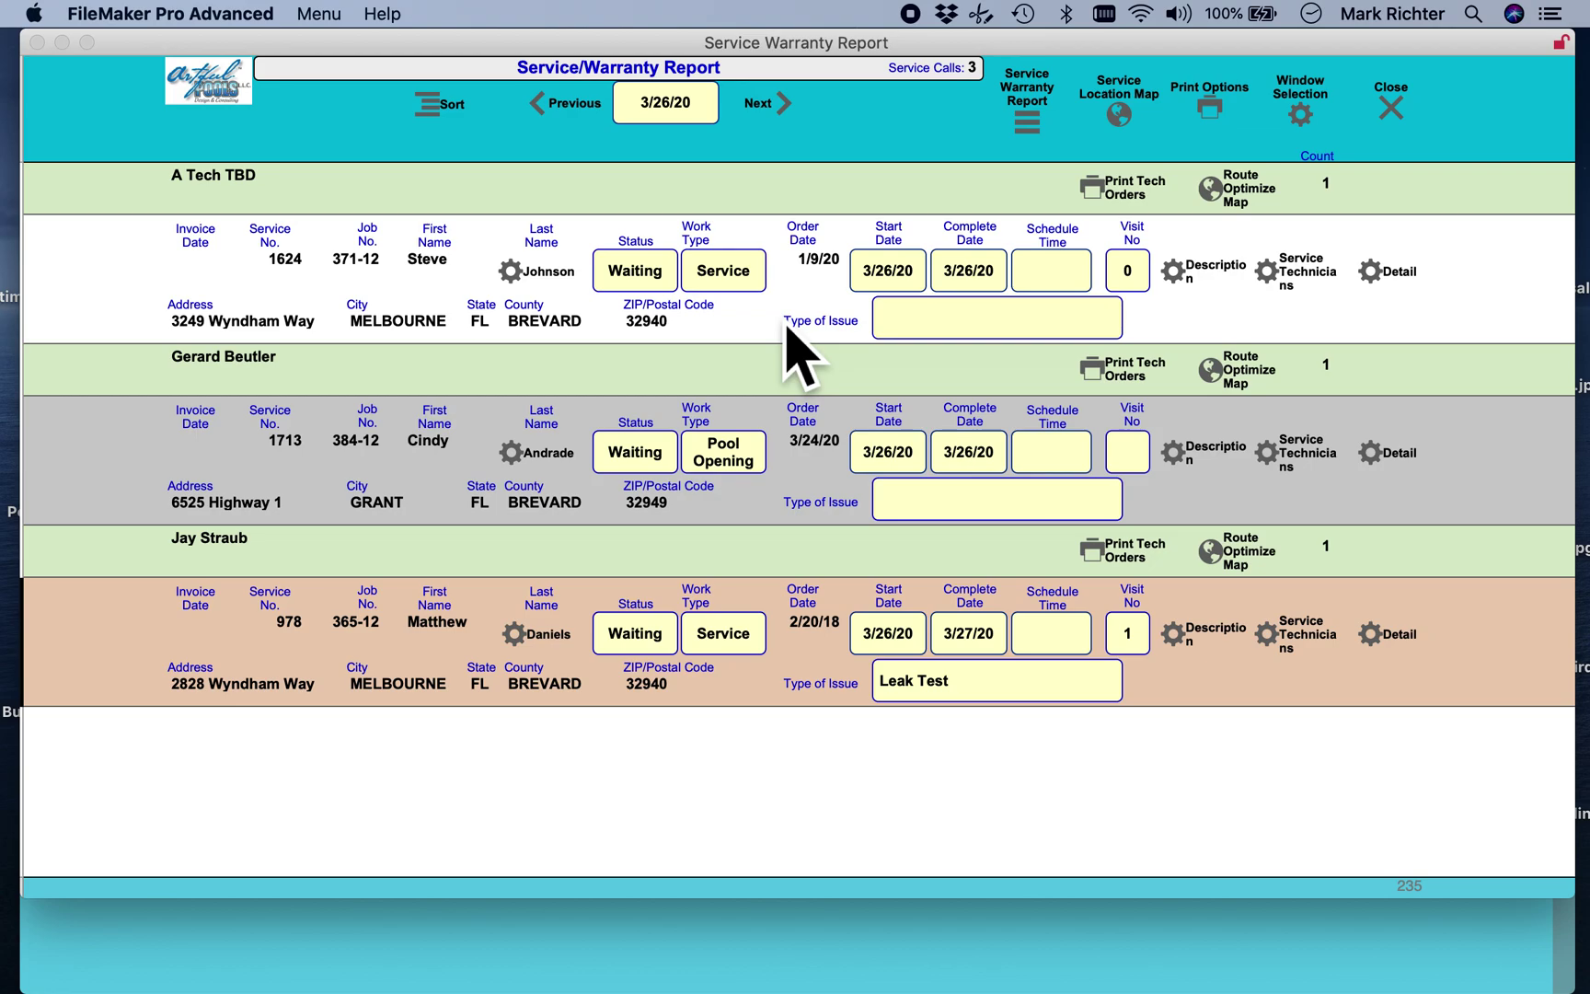
click(1390, 103)
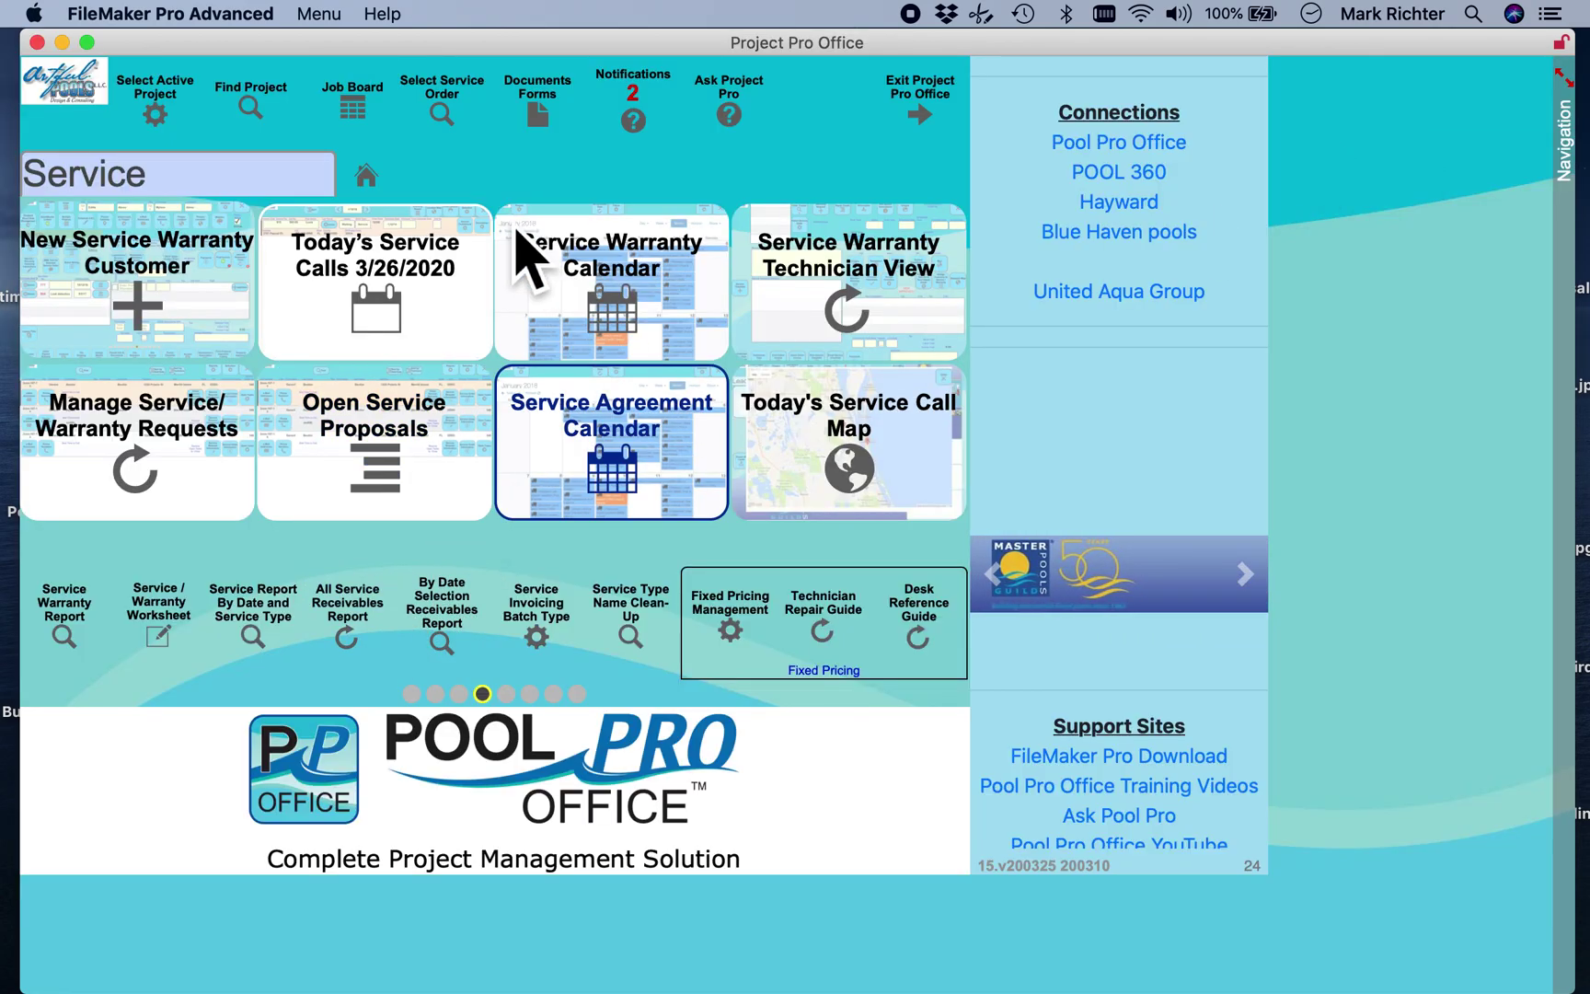
Step: Go to the Company Reports section from the home screen, view the available reports and return to the home screen
click(373, 184)
click(449, 652)
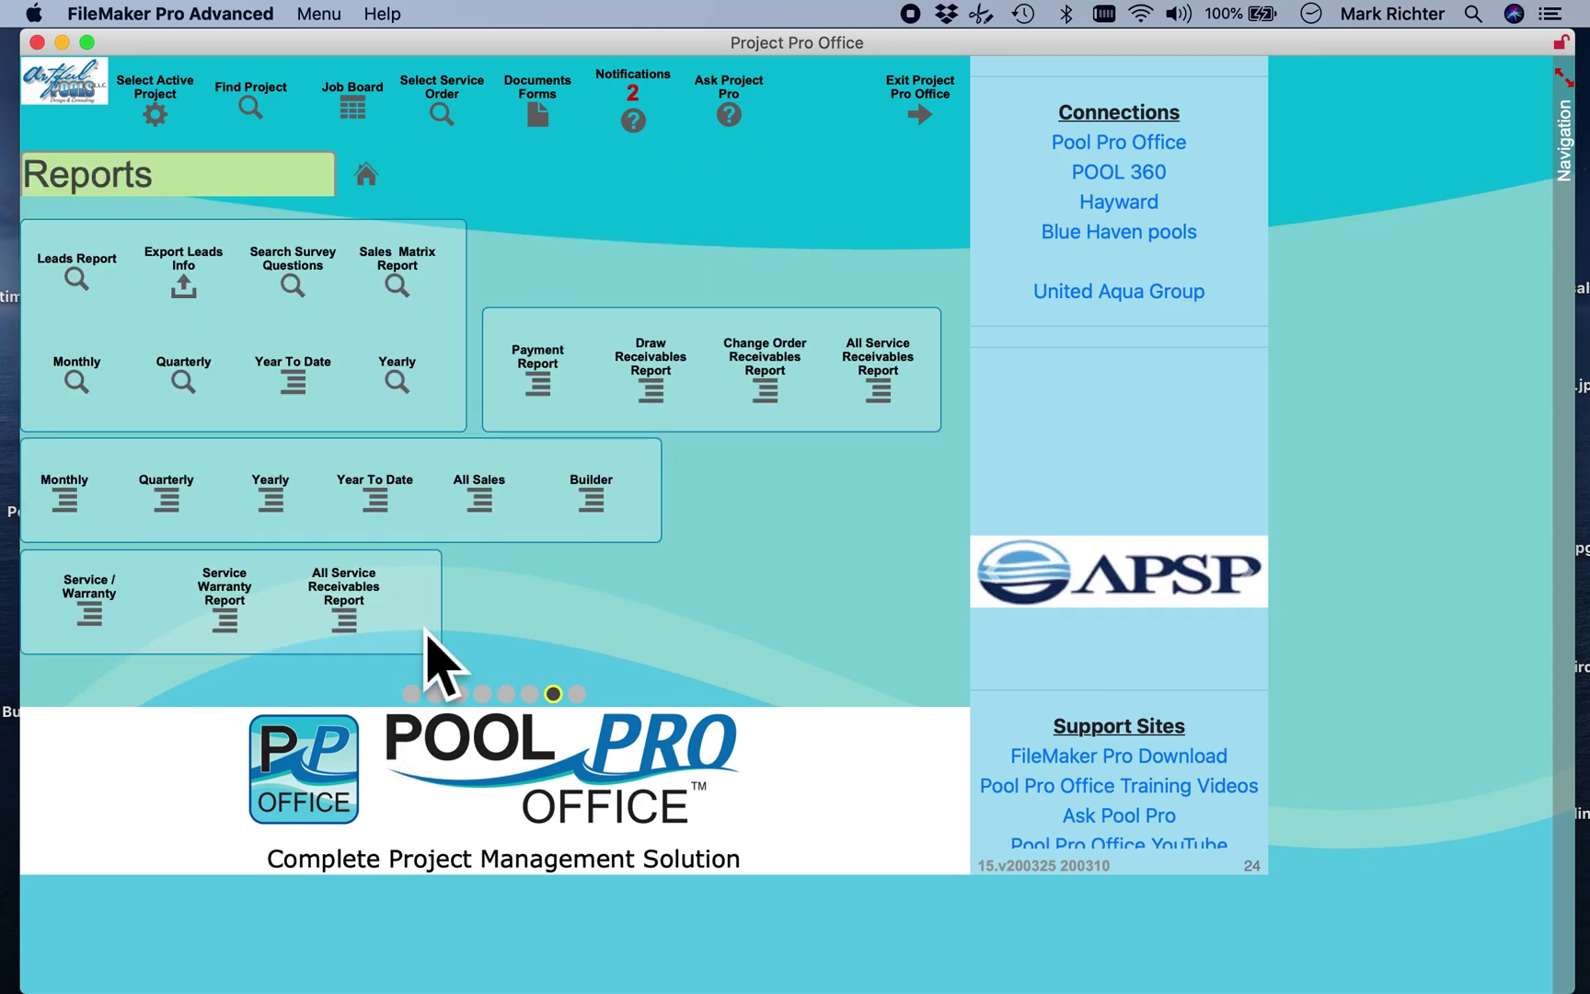
click(379, 184)
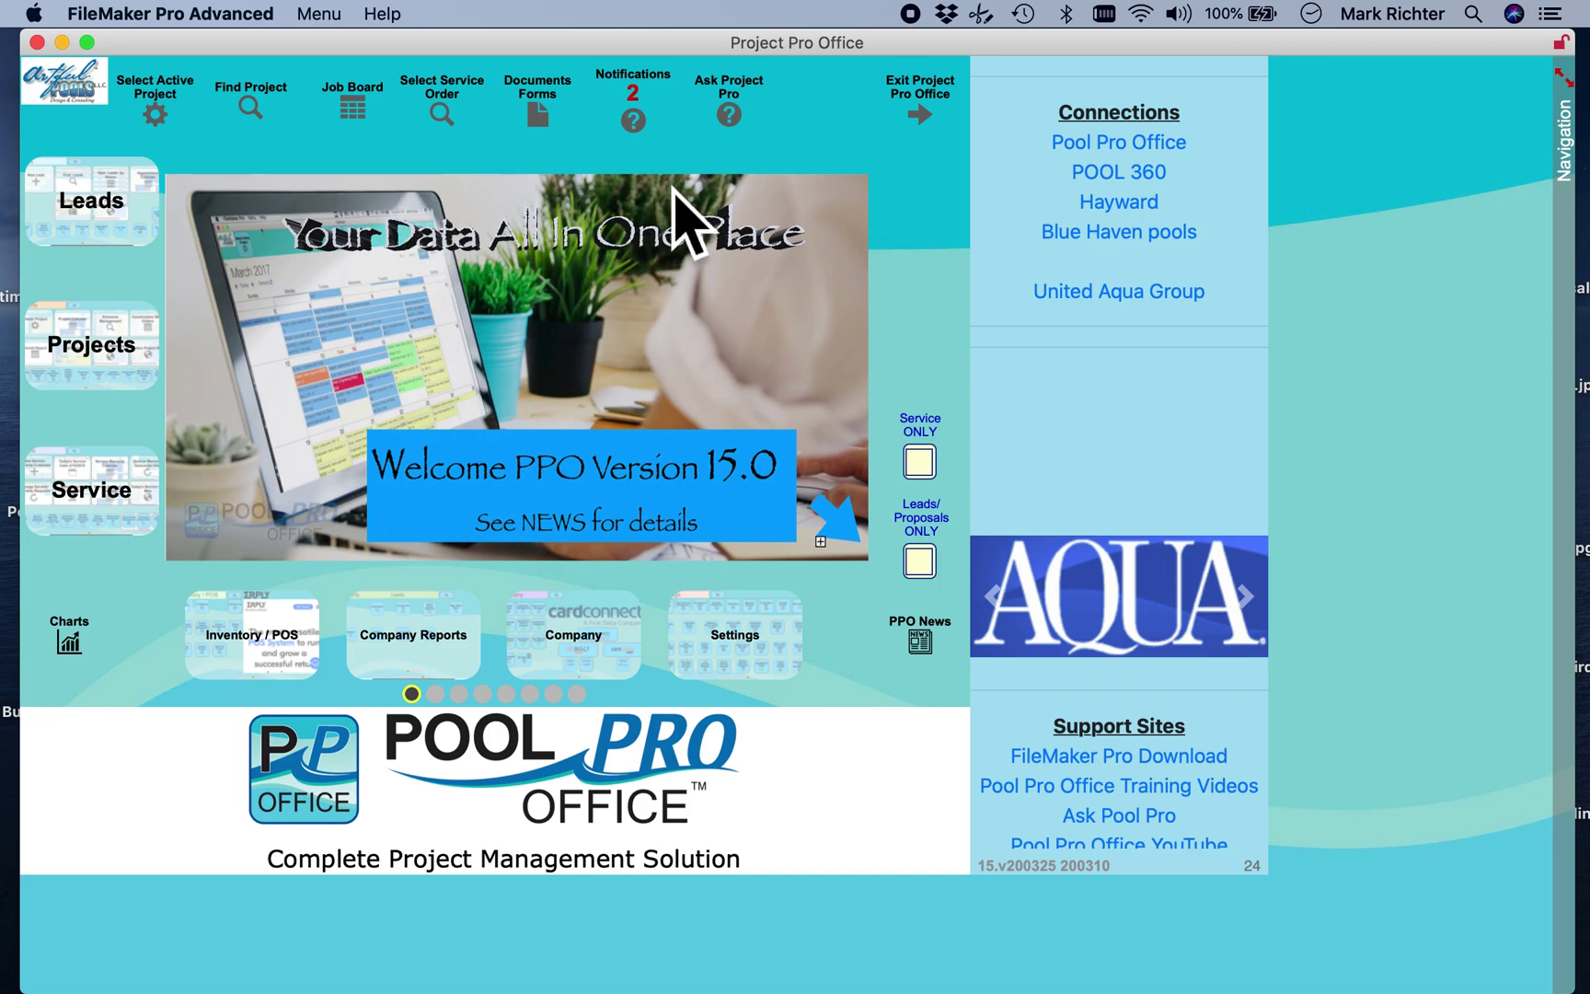
Step: Open the Notifications from the home screen
click(673, 142)
click(672, 142)
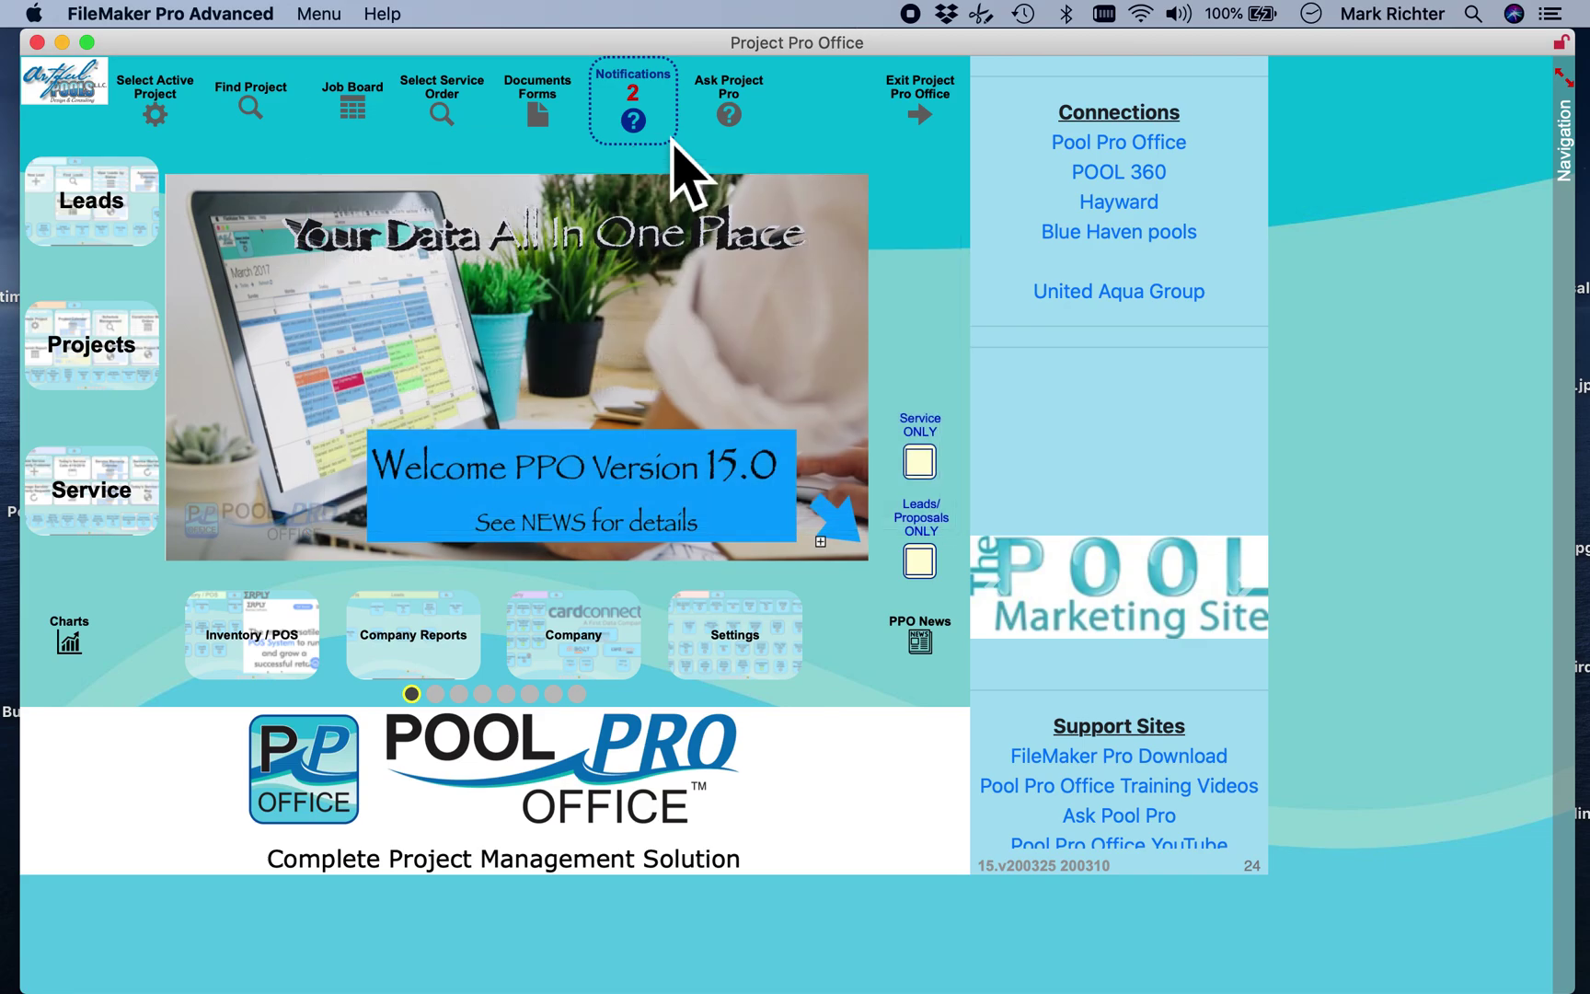